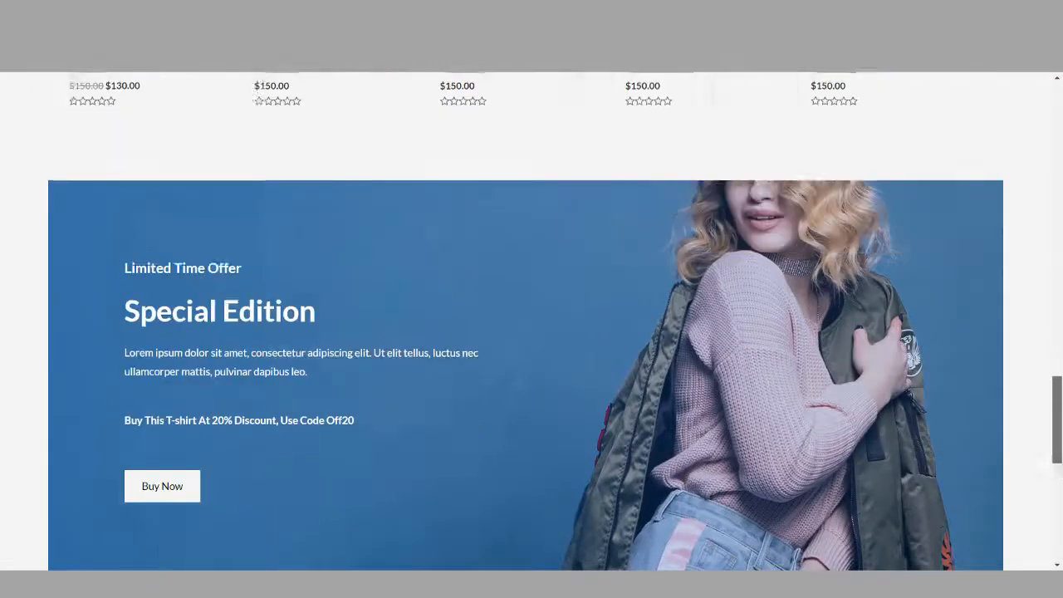
# Scroll through the Brandstore, Relationship Coach and Online Health Coach demo tabs to preview each template.
pyautogui.click(1060, 326)
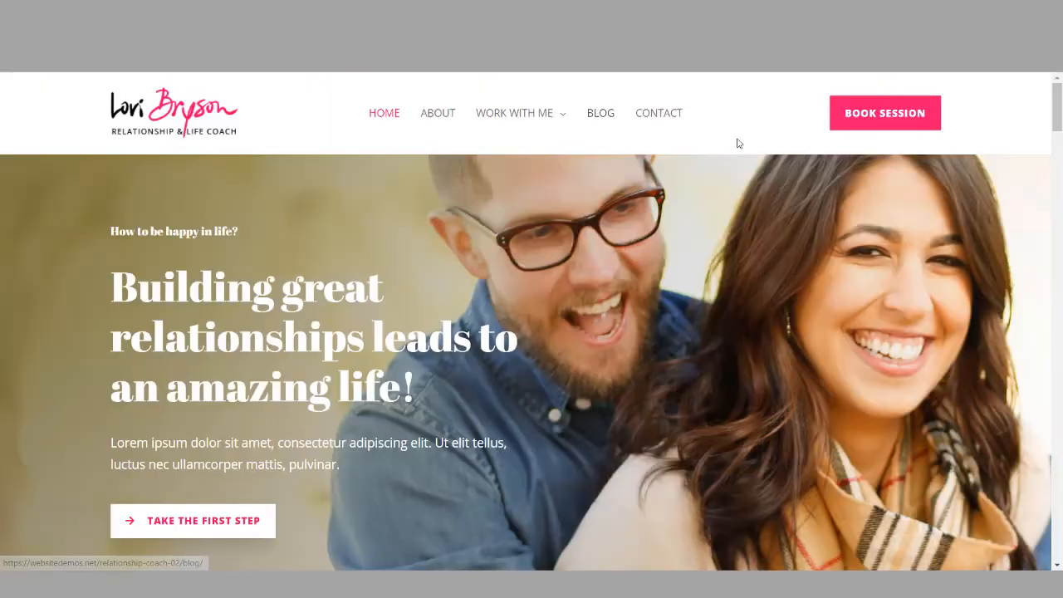
pyautogui.moveTo(1059, 89); pyautogui.dragTo(1060, 550)
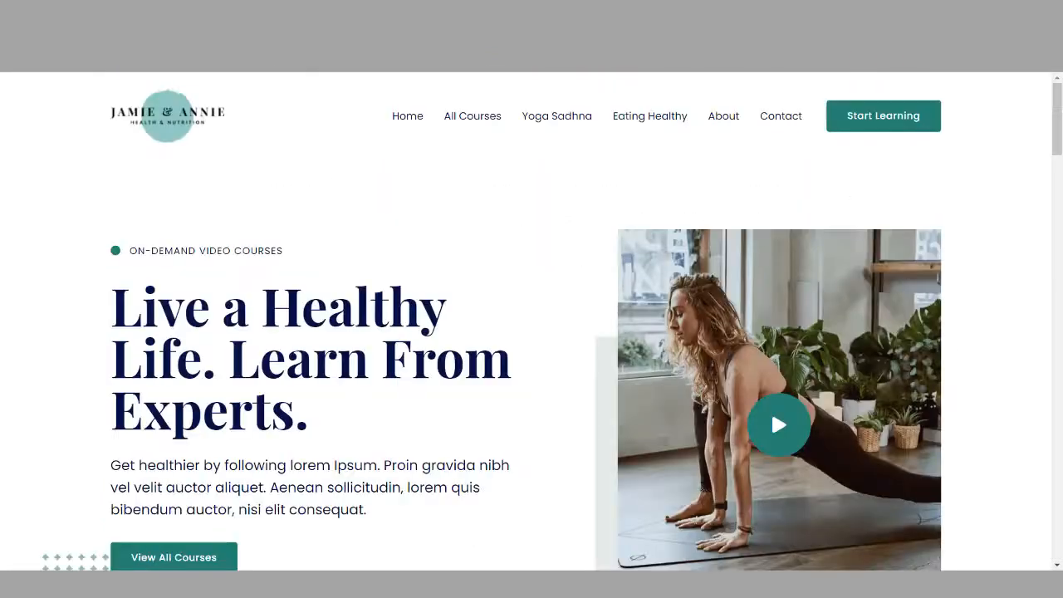
pyautogui.moveTo(1060, 116)
pyautogui.mouseDown()
pyautogui.moveTo(1060, 540)
pyautogui.moveTo(1061, 83)
pyautogui.mouseUp()
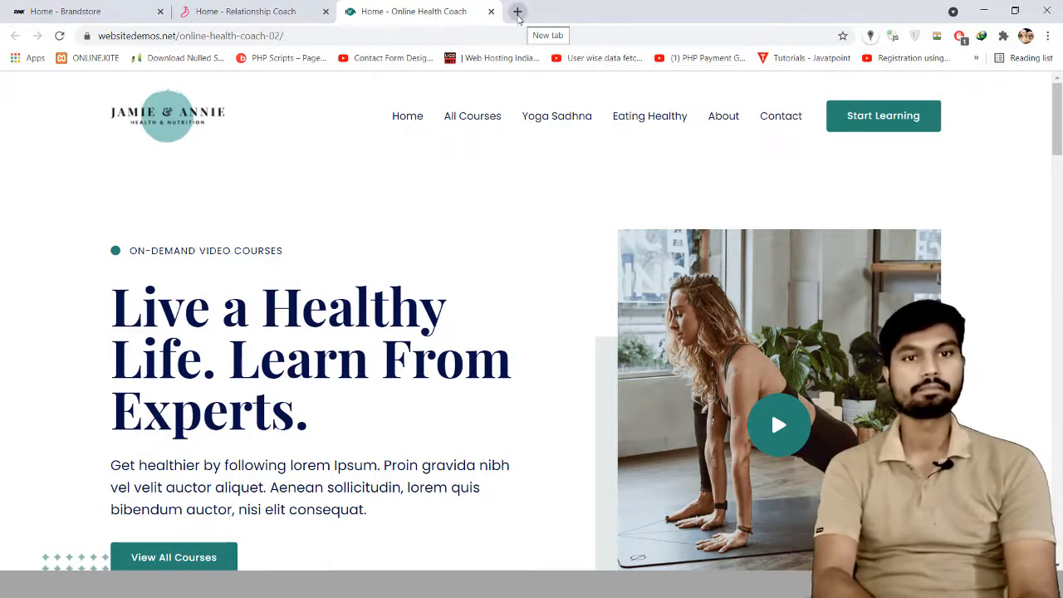
# In a new tab, load freeprohost.com from the address-bar suggestions.
pyautogui.click(518, 11)
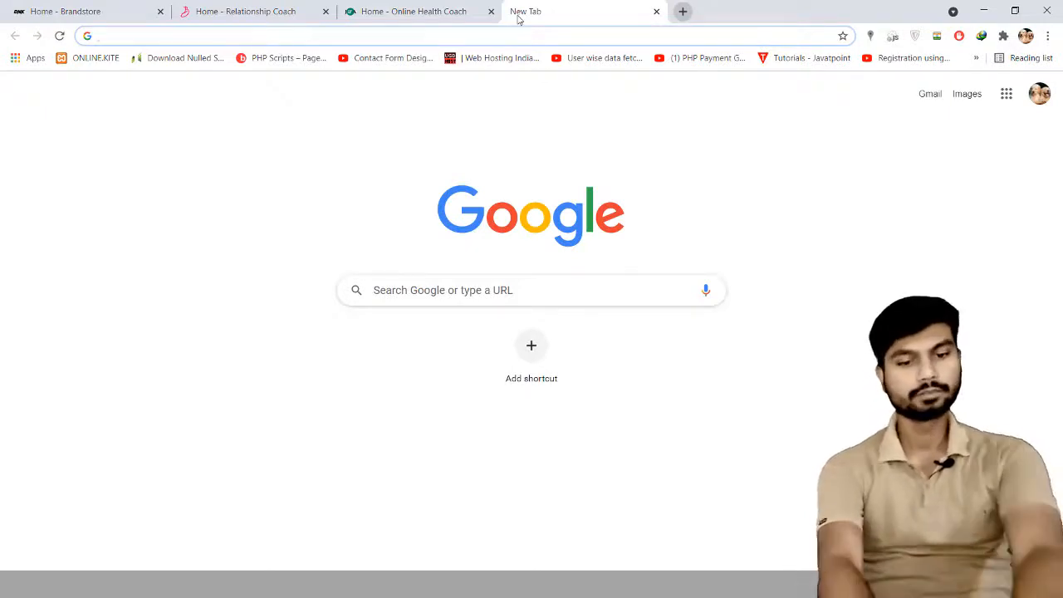
pyautogui.write('fre')
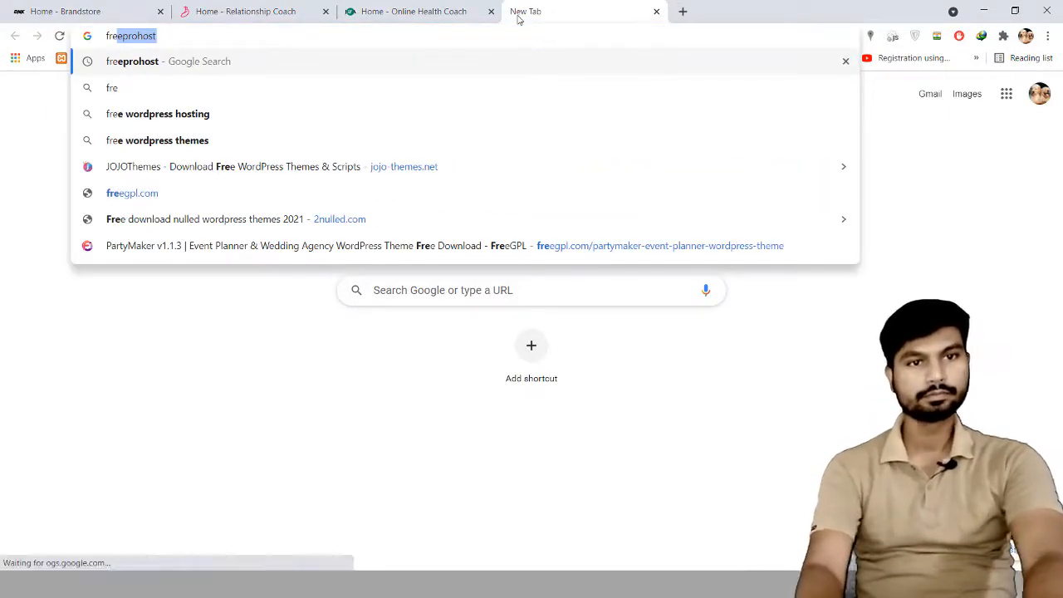
pyautogui.press('Right')
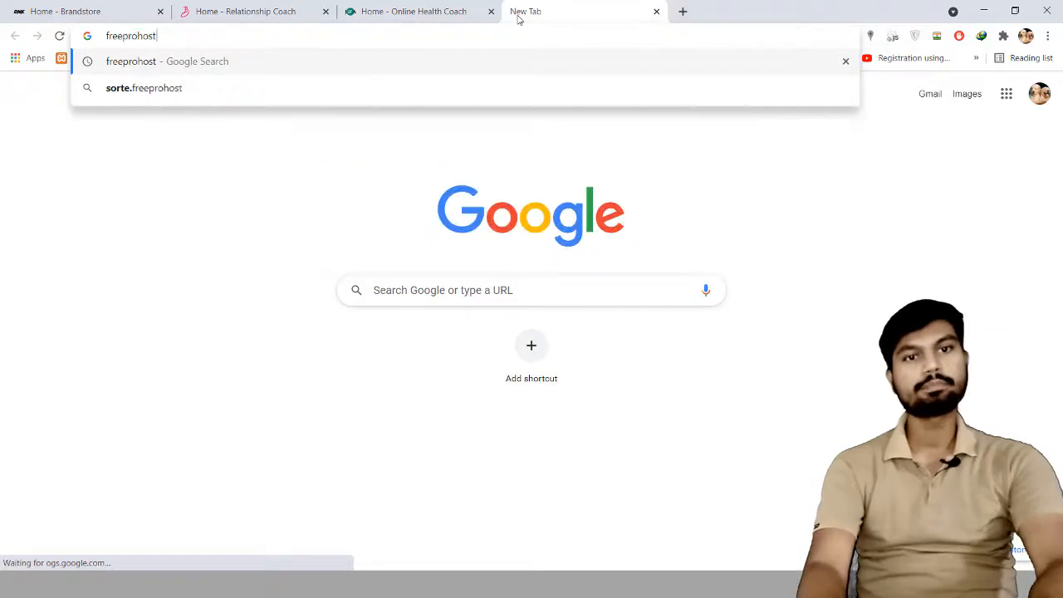
pyautogui.write('.')
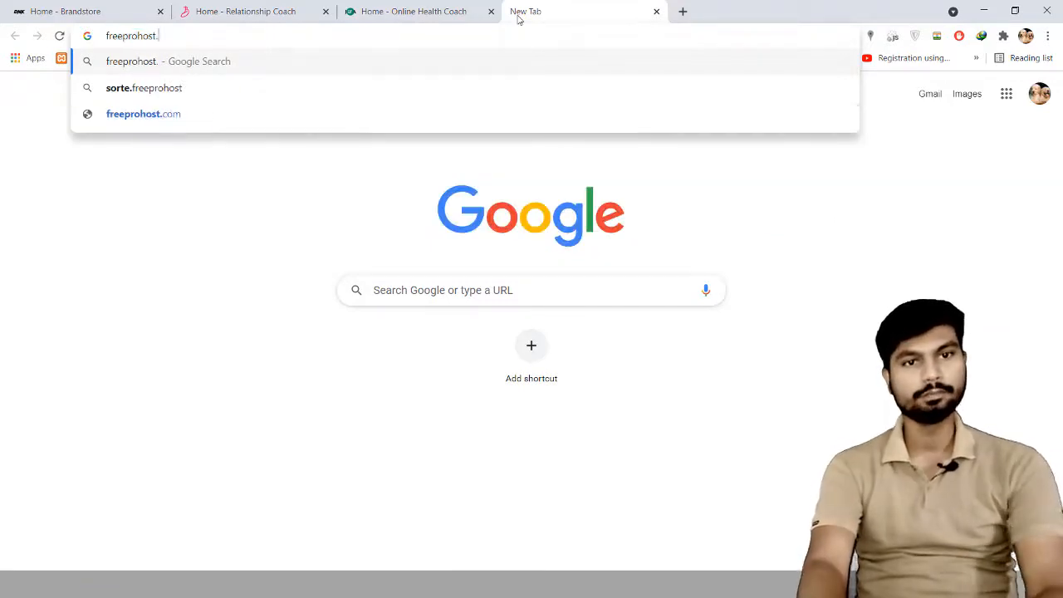
pyautogui.press('Down')
pyautogui.press('Down')
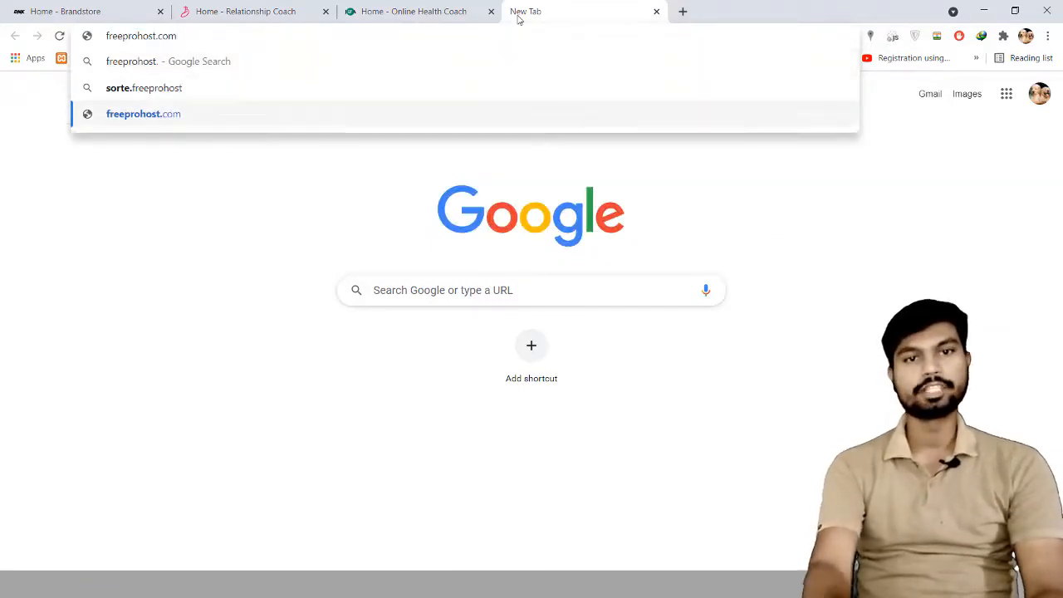
pyautogui.press('Return')
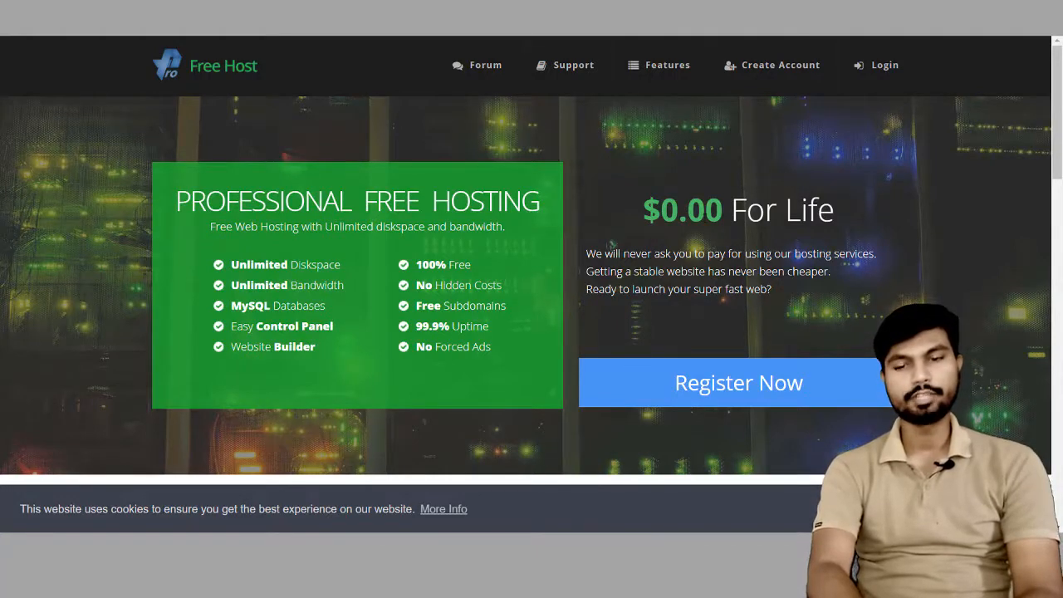
# Register a ProFreeHost account using the saved e-mail address and a chosen password.
pyautogui.click(739, 382)
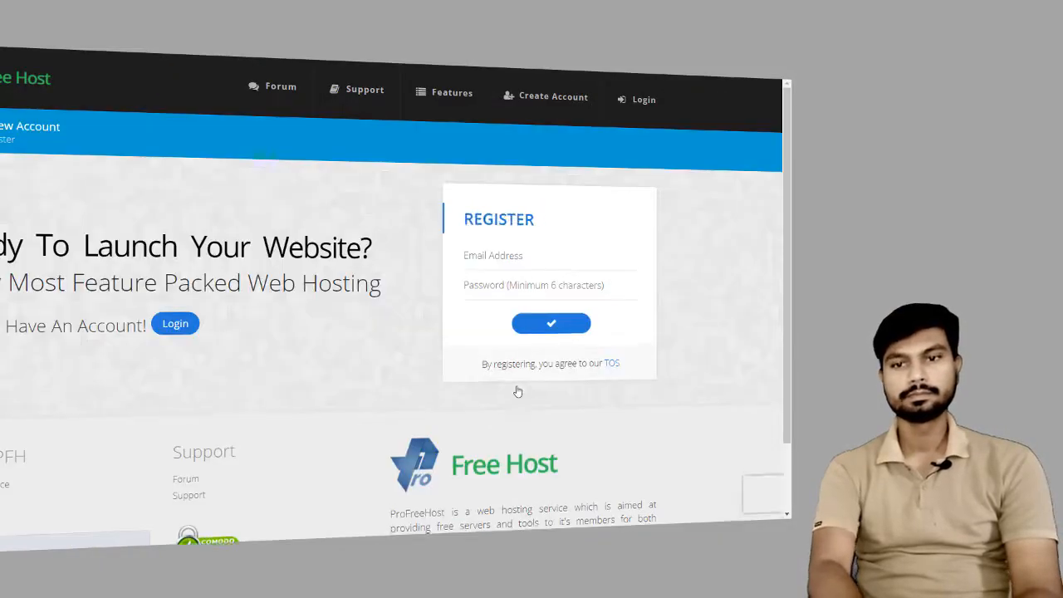
pyautogui.click(528, 258)
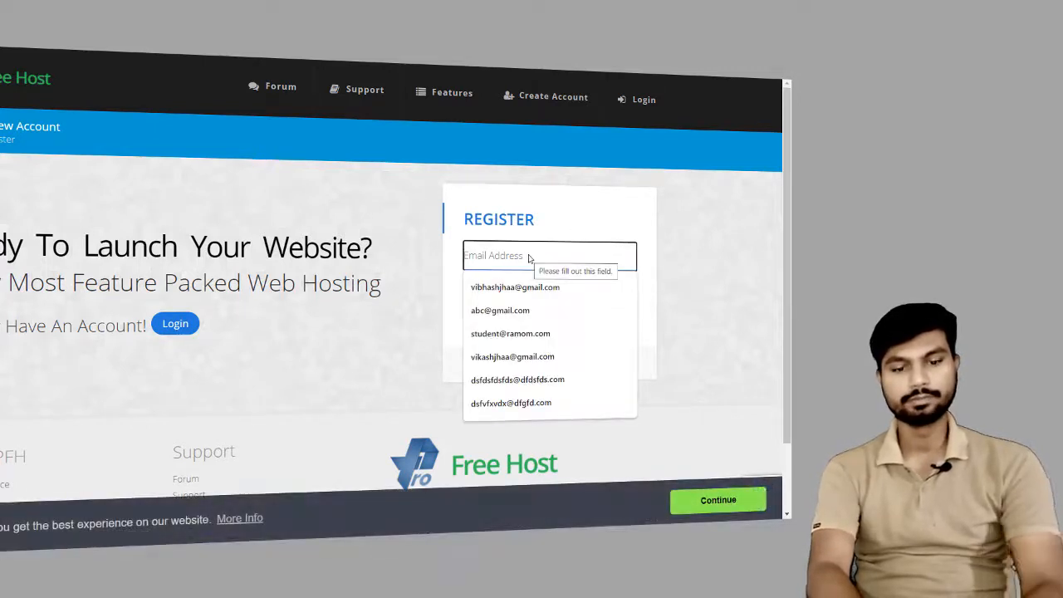
pyautogui.write('vikas')
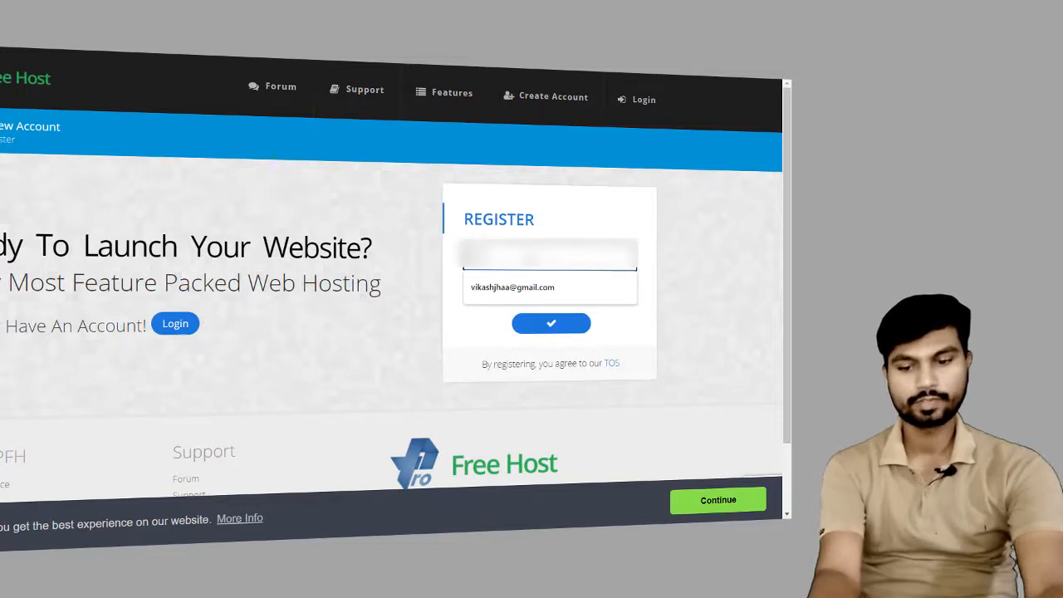
pyautogui.press('Down')
pyautogui.press('Return')
pyautogui.press('Tab')
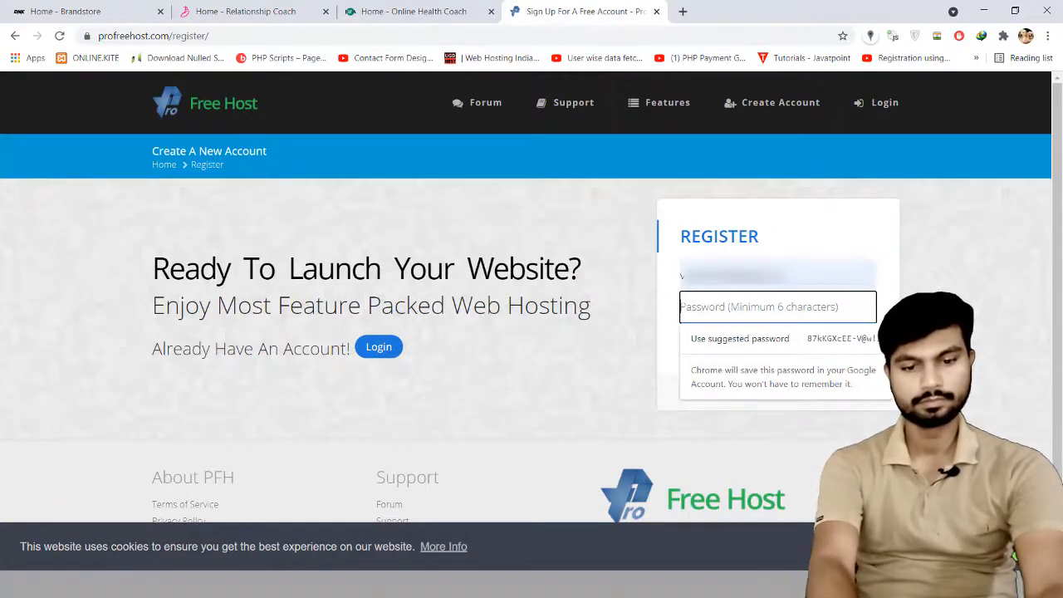
pyautogui.write('a')
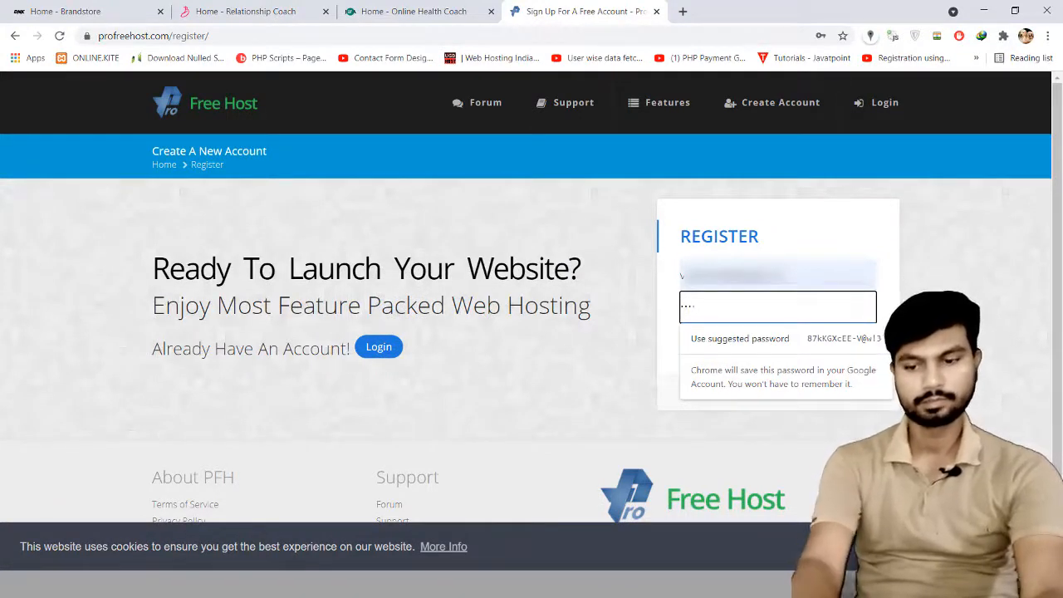
pyautogui.write('•••••••')
pyautogui.click(782, 360)
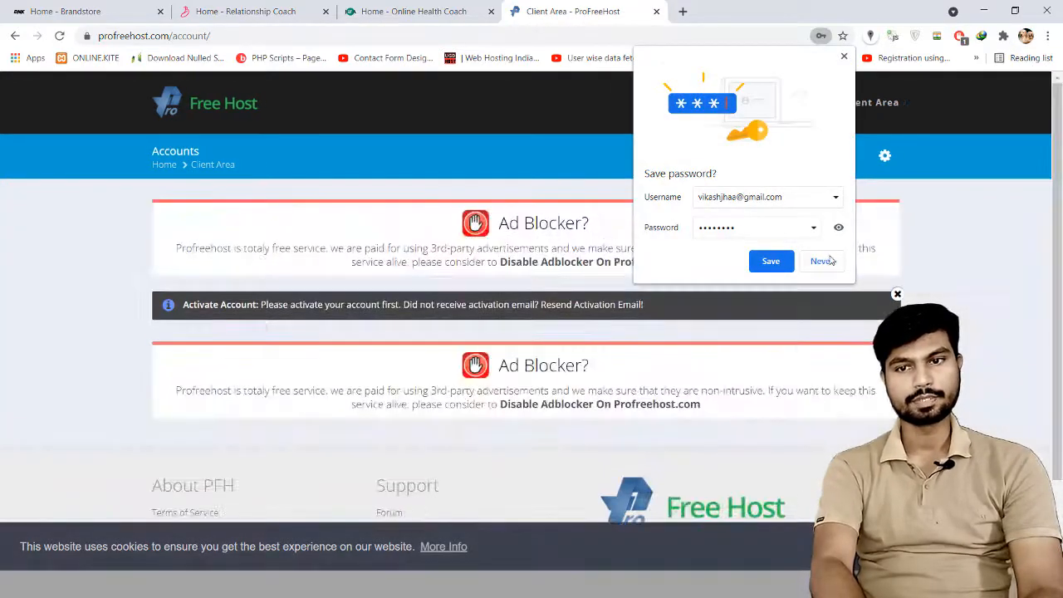
# Decline the password save and create website 'vigyapan' on the free unaux.com domain.
pyautogui.click(821, 262)
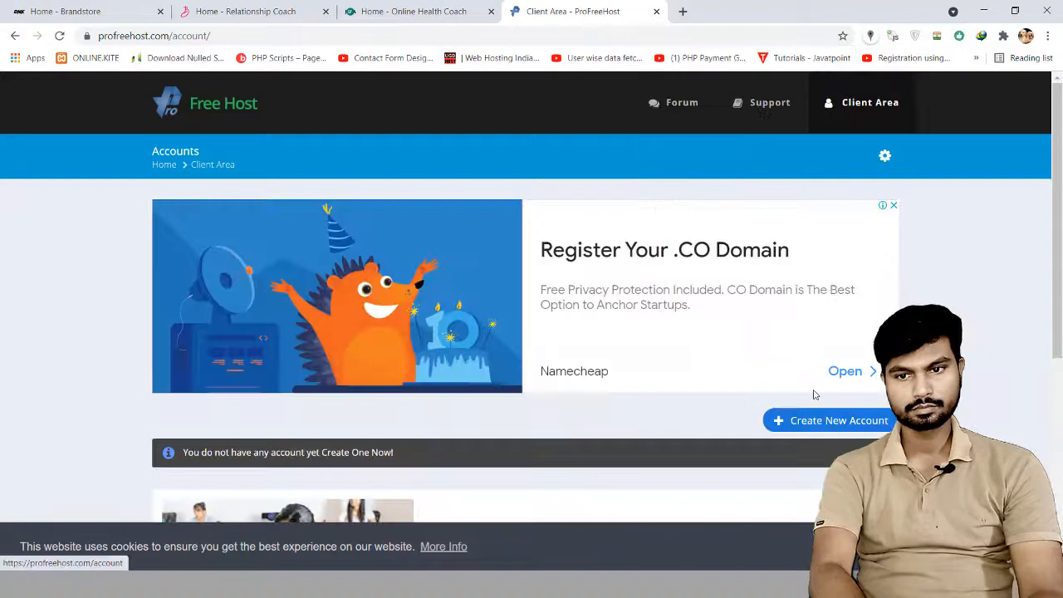
pyautogui.click(808, 432)
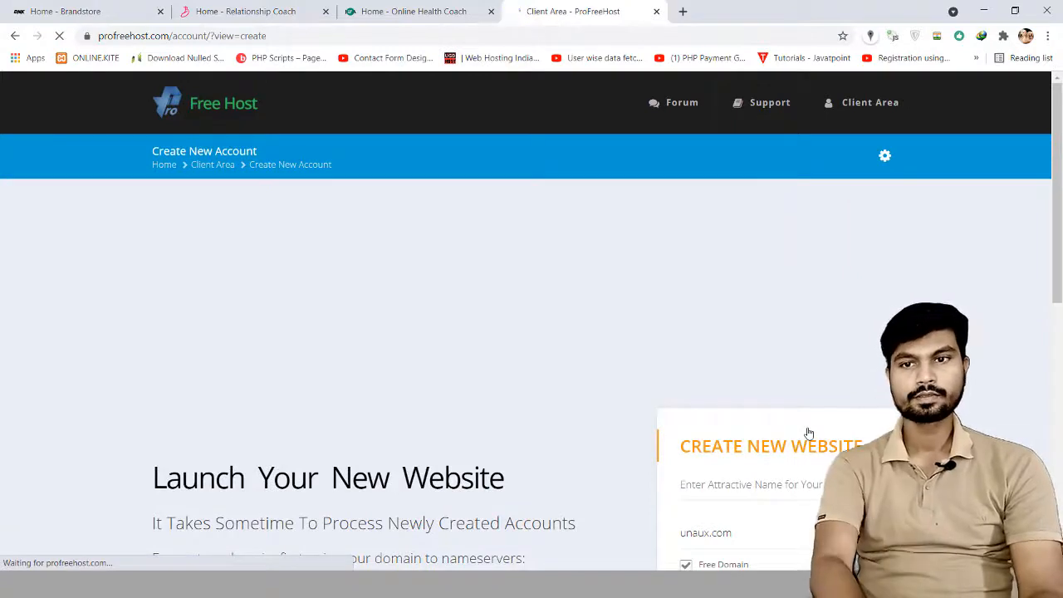
pyautogui.scroll(-3, 1059, 202)
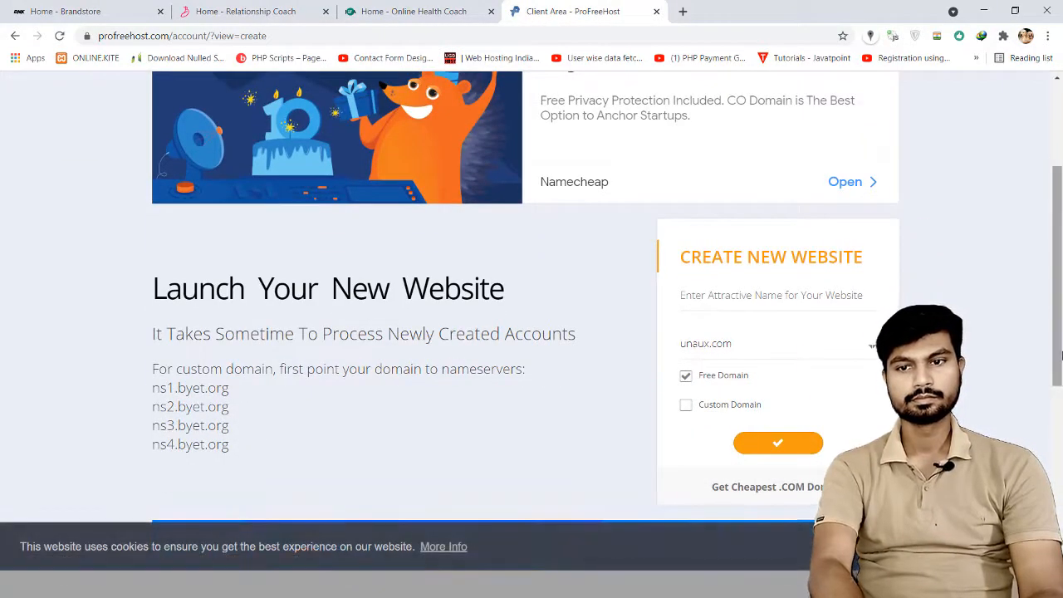
pyautogui.click(731, 290)
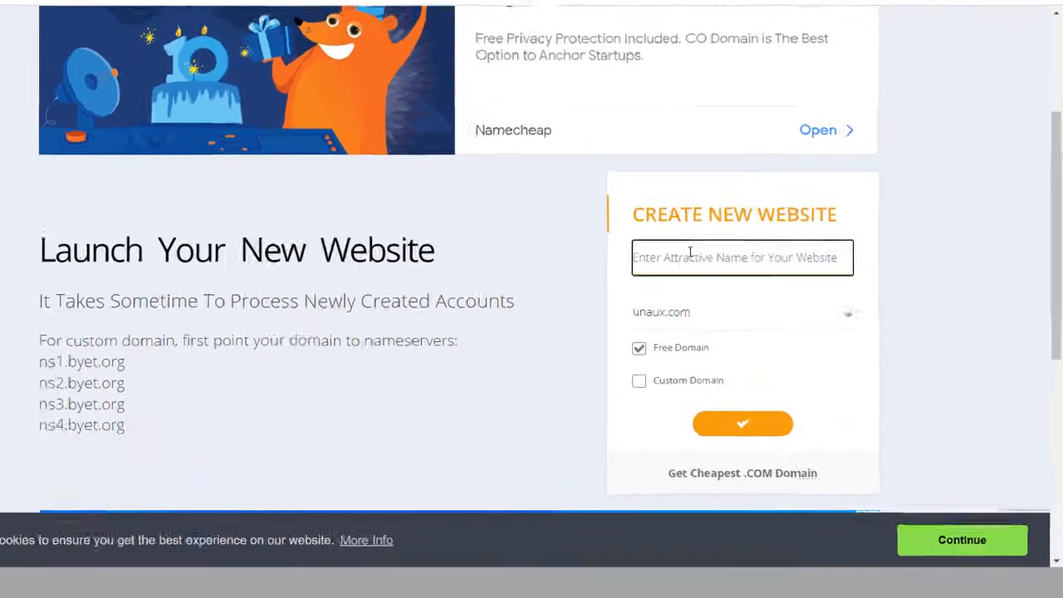
pyautogui.write('v')
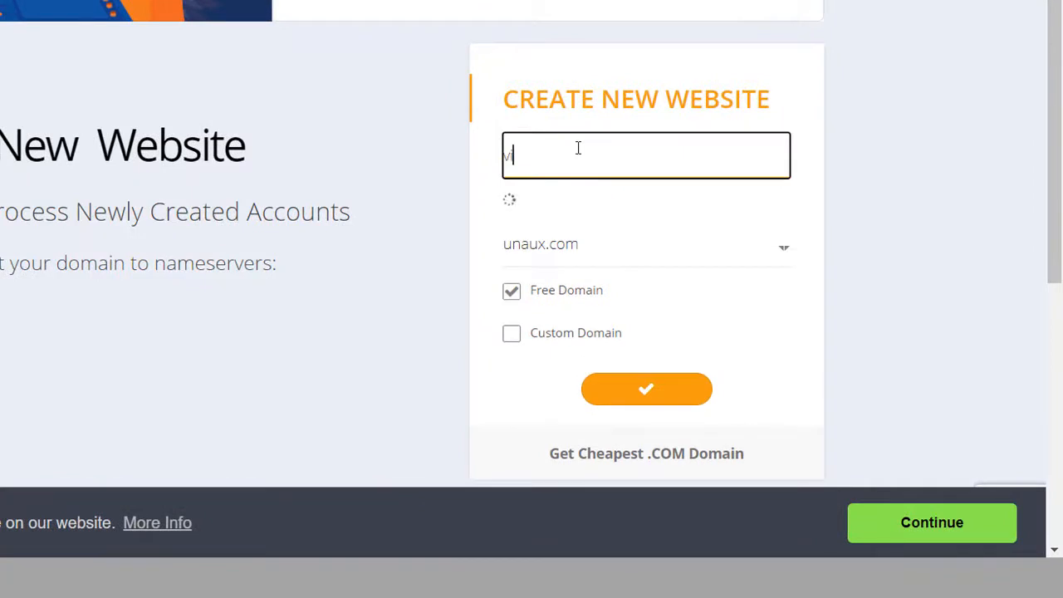
pyautogui.write('igyapan')
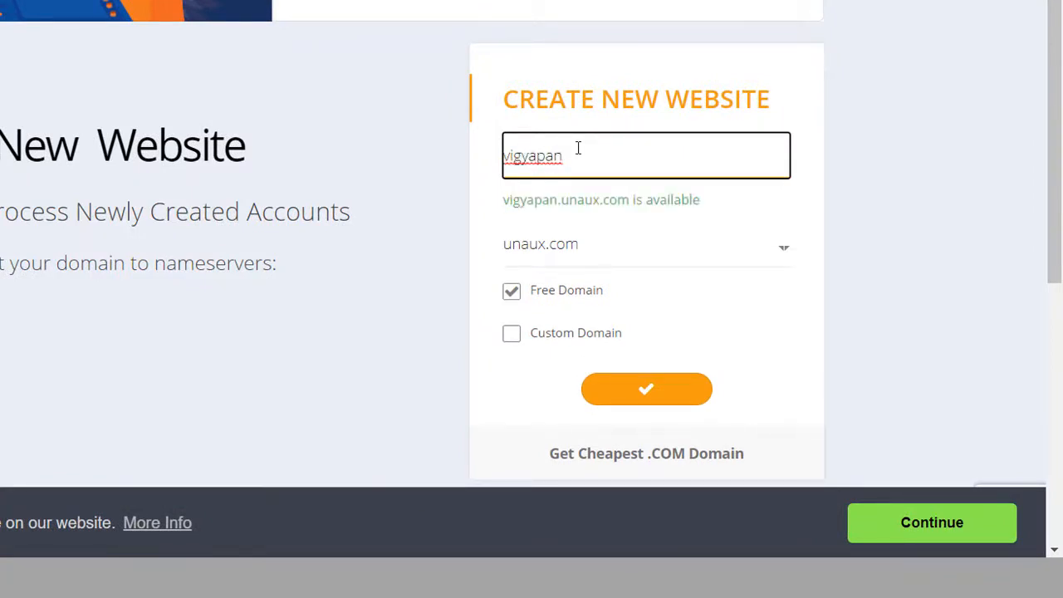
pyautogui.click(588, 263)
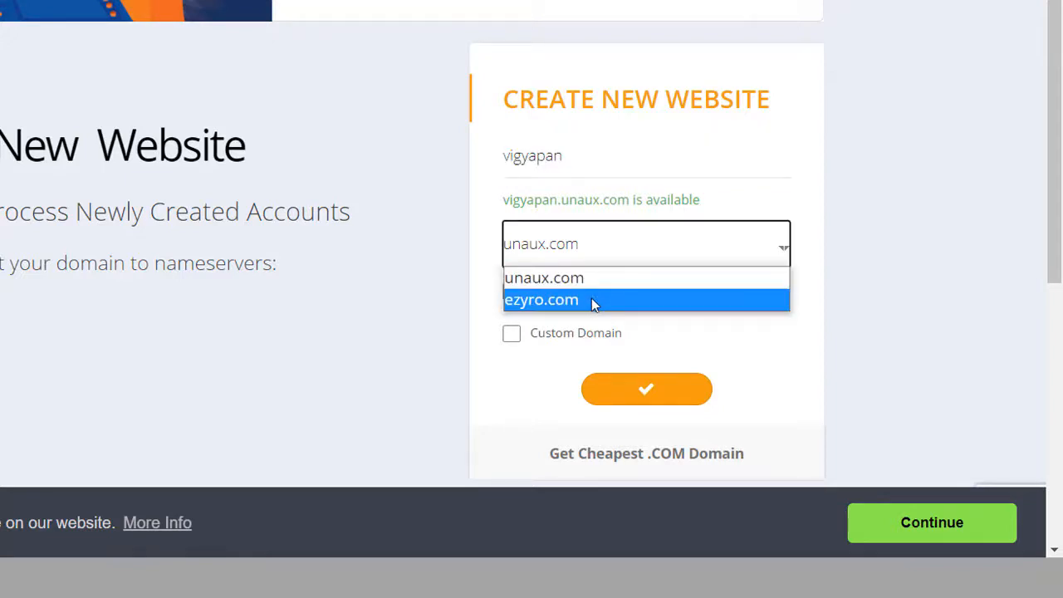
pyautogui.click(548, 279)
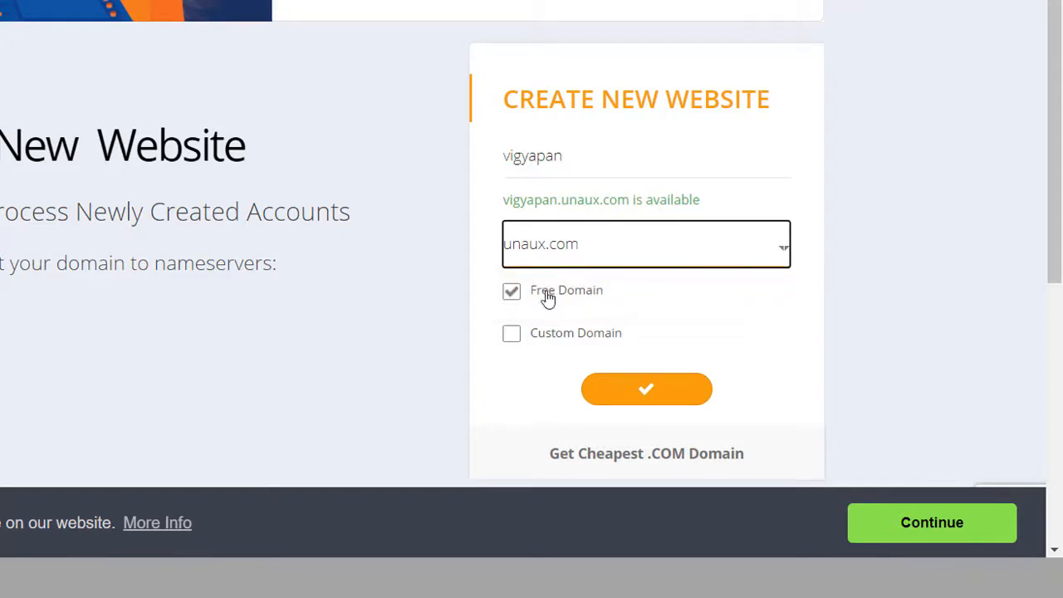
pyautogui.click(641, 400)
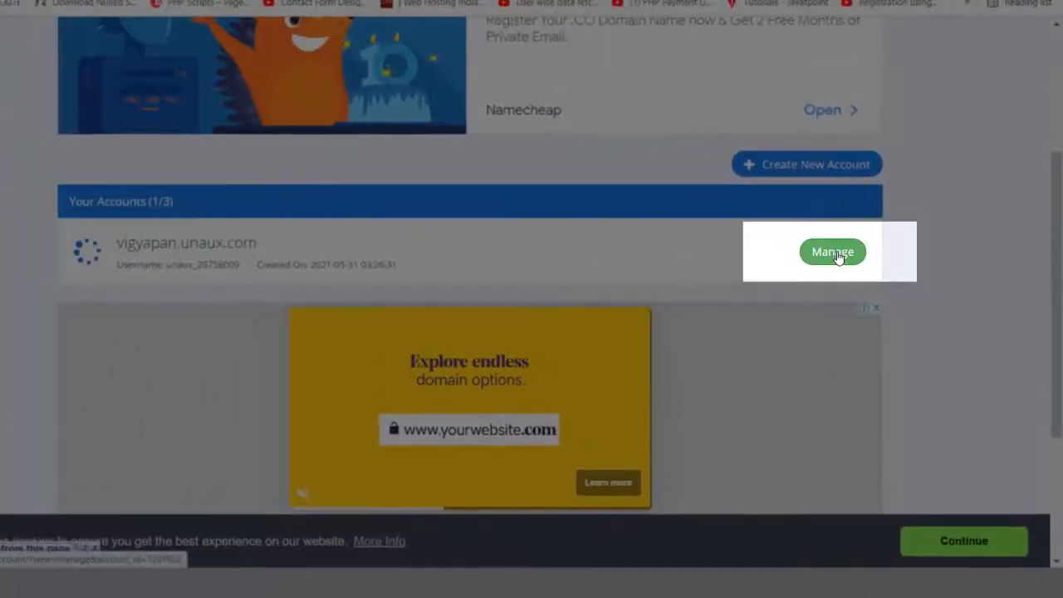
# Open the Control Panel from vigyapan.unaux.com's Manage page and scroll to the Software tools.
pyautogui.click(833, 252)
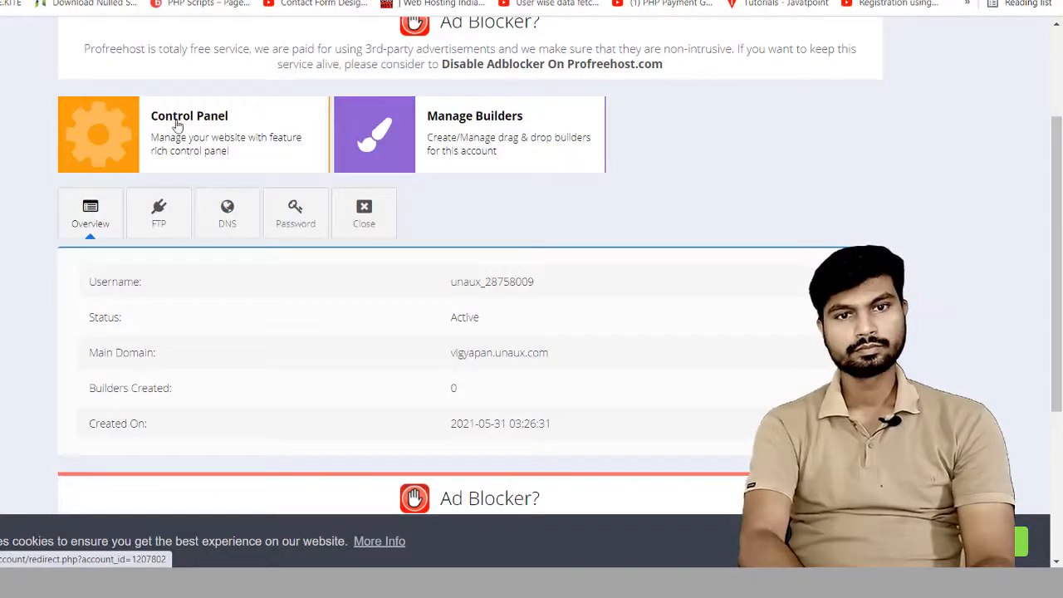
pyautogui.click(167, 136)
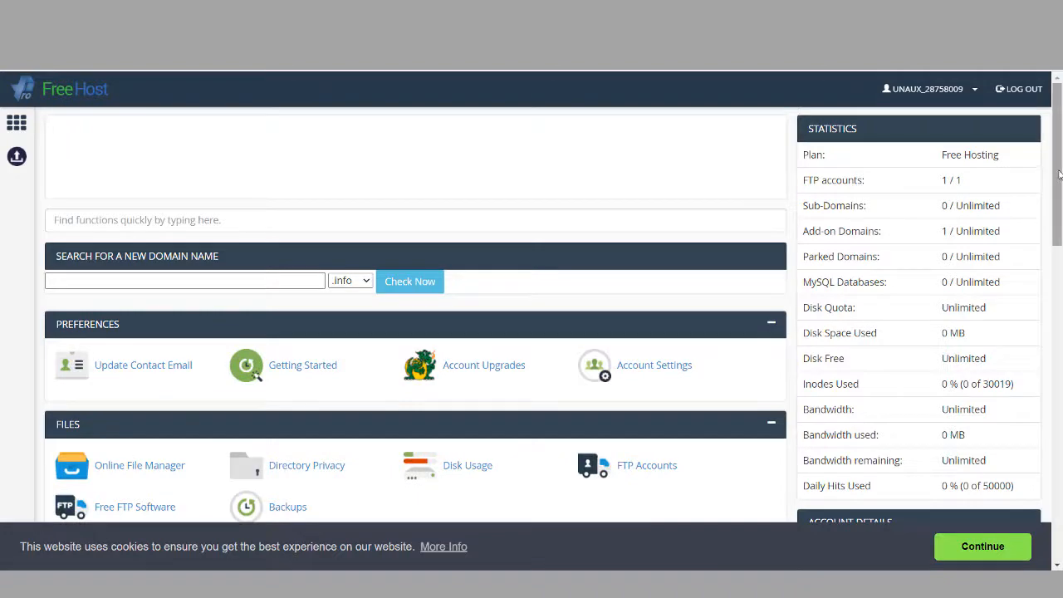
pyautogui.moveTo(1059, 174); pyautogui.dragTo(1061, 403)
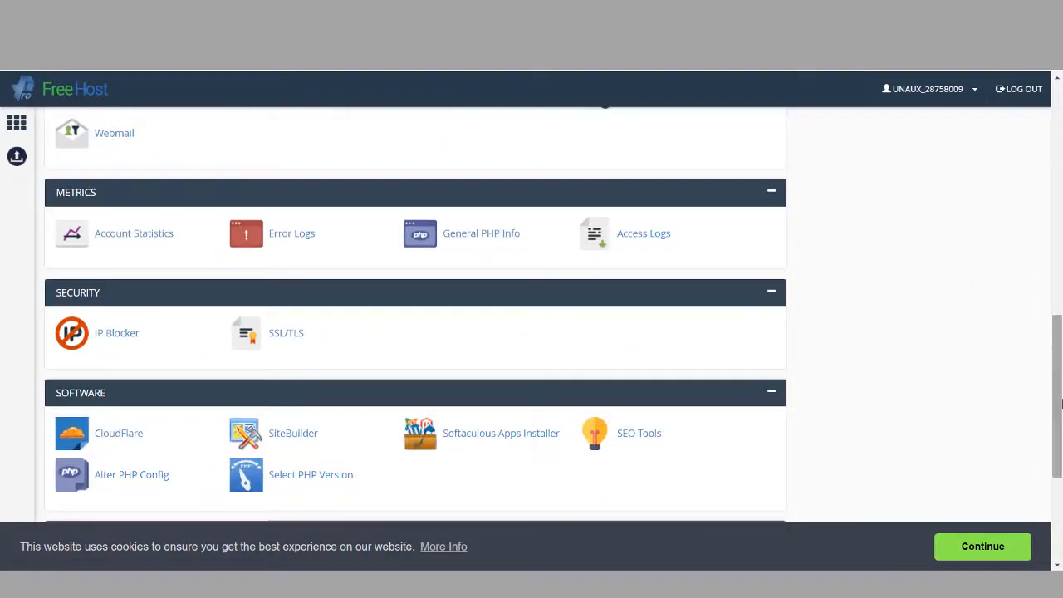
pyautogui.scroll(-3, 1061, 420)
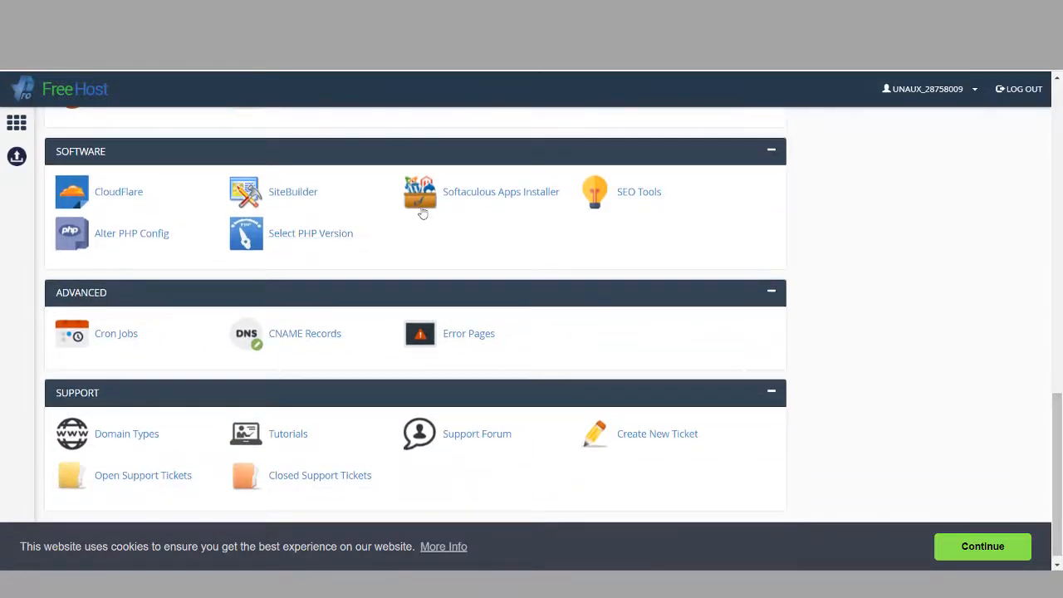
# Start a Softaculous WordPress install on vigyapan.unaux.com and enter a custom admin password.
pyautogui.click(513, 196)
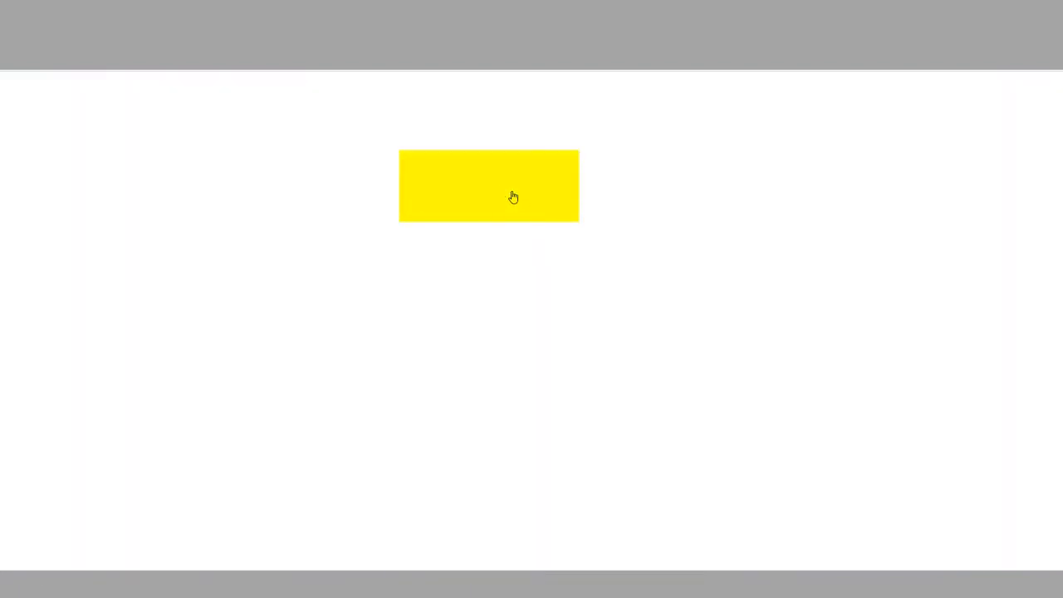
pyautogui.moveTo(411, 300)
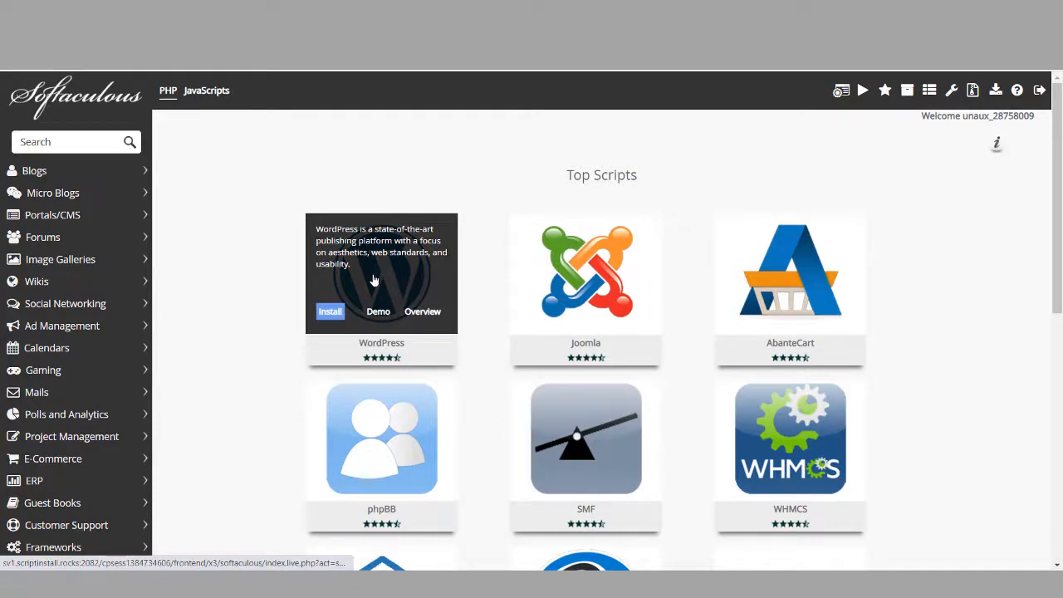
pyautogui.click(332, 315)
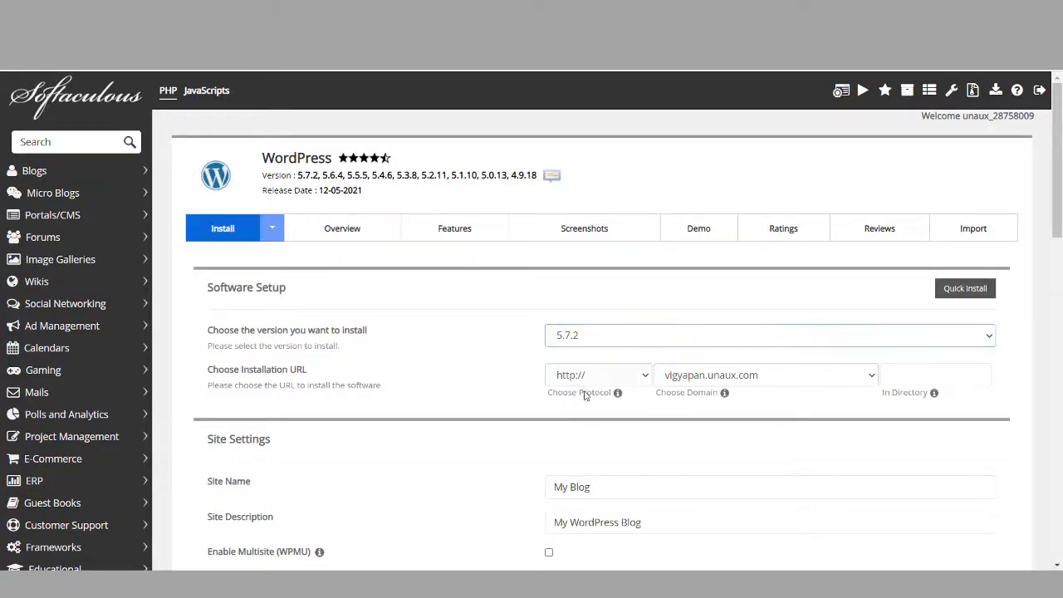
pyautogui.moveTo(1059, 226); pyautogui.dragTo(1059, 281)
pyautogui.click(802, 194)
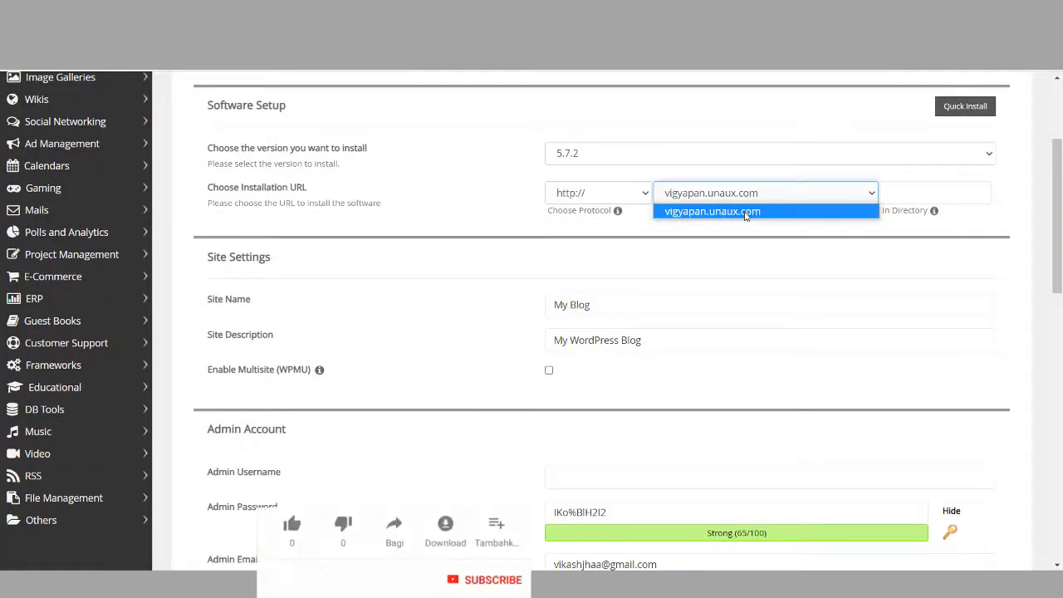
pyautogui.click(746, 212)
pyautogui.click(612, 306)
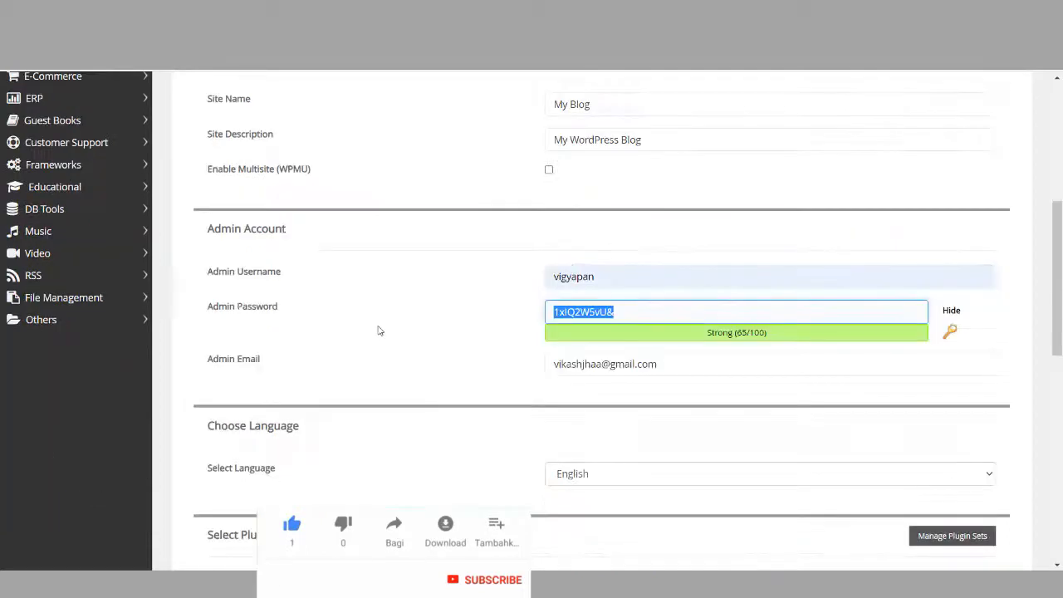
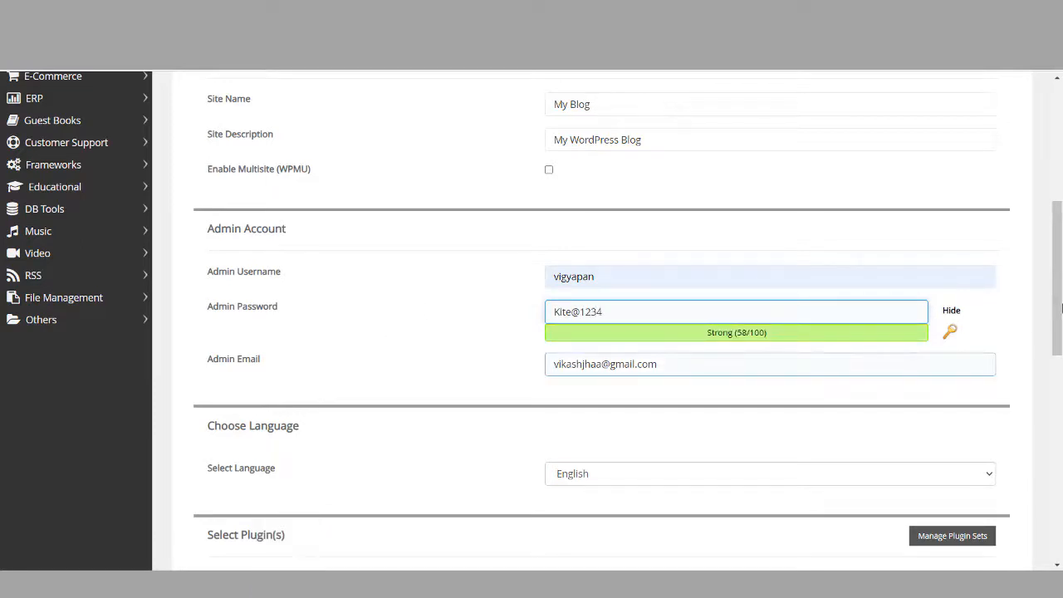
# Under Advanced Options, change the database name to vigyap.
pyautogui.scroll(-3, 511, 377)
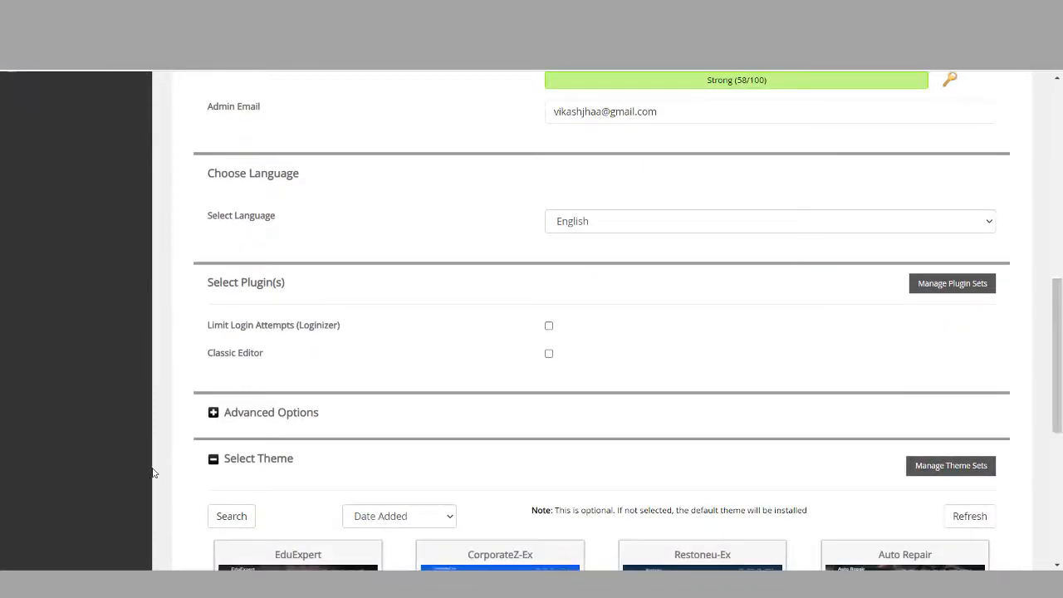
pyautogui.click(214, 412)
pyautogui.click(671, 458)
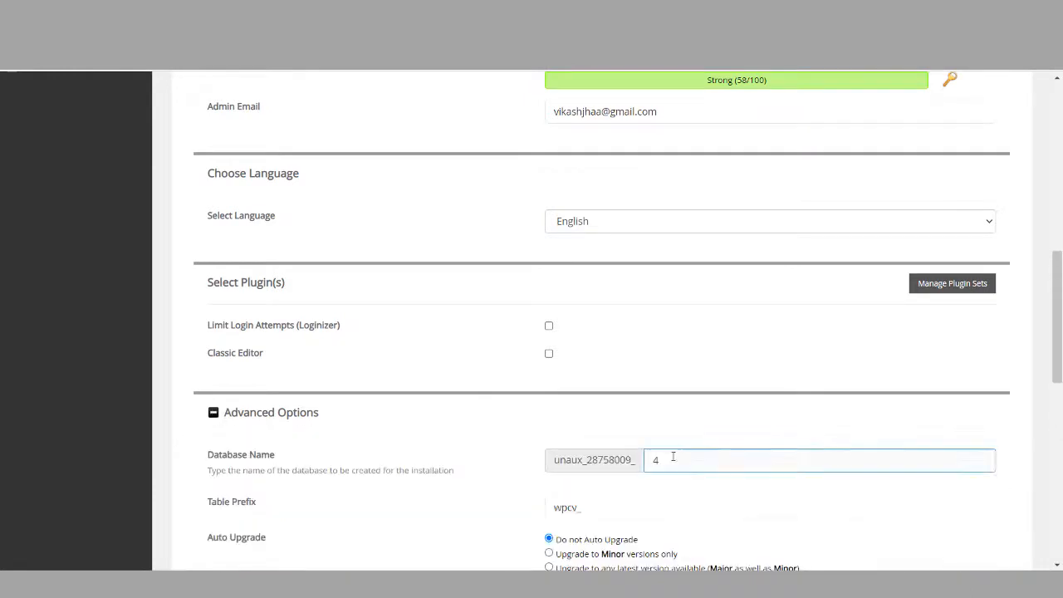
pyautogui.doubleClick(655, 459)
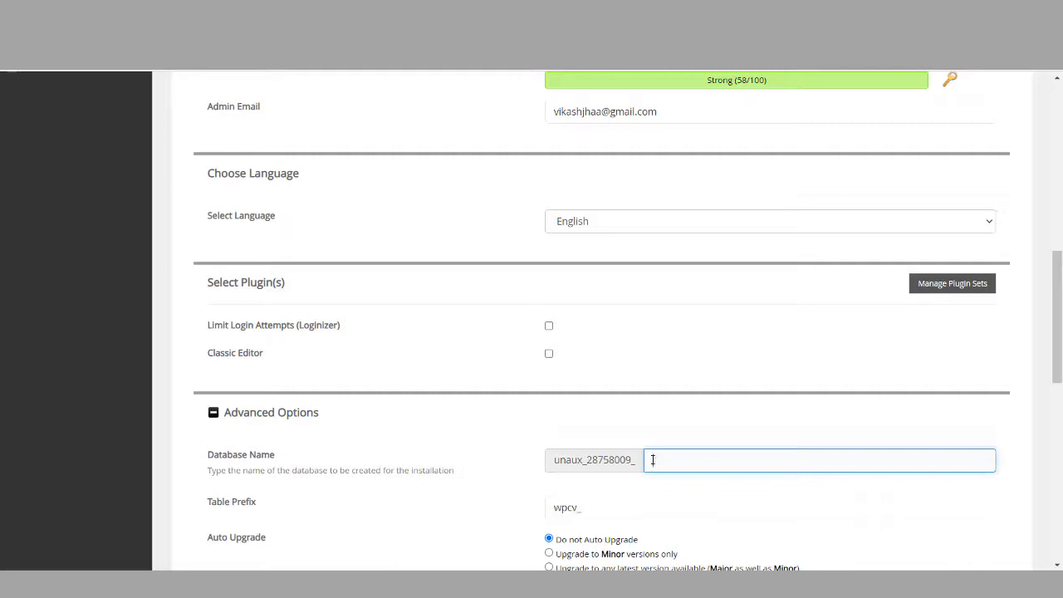
pyautogui.write('vigyap')
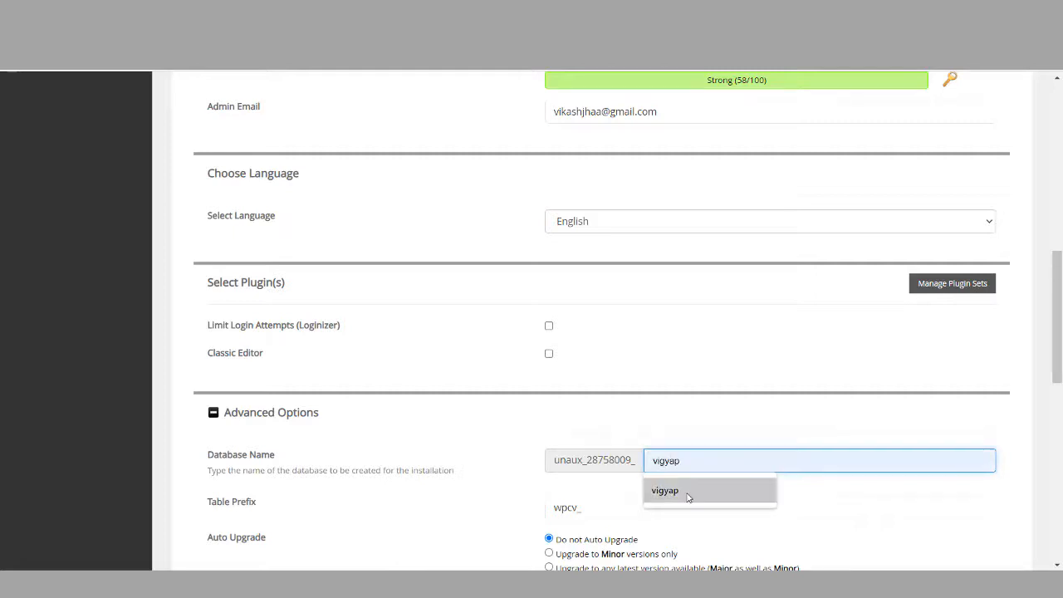
pyautogui.click(689, 491)
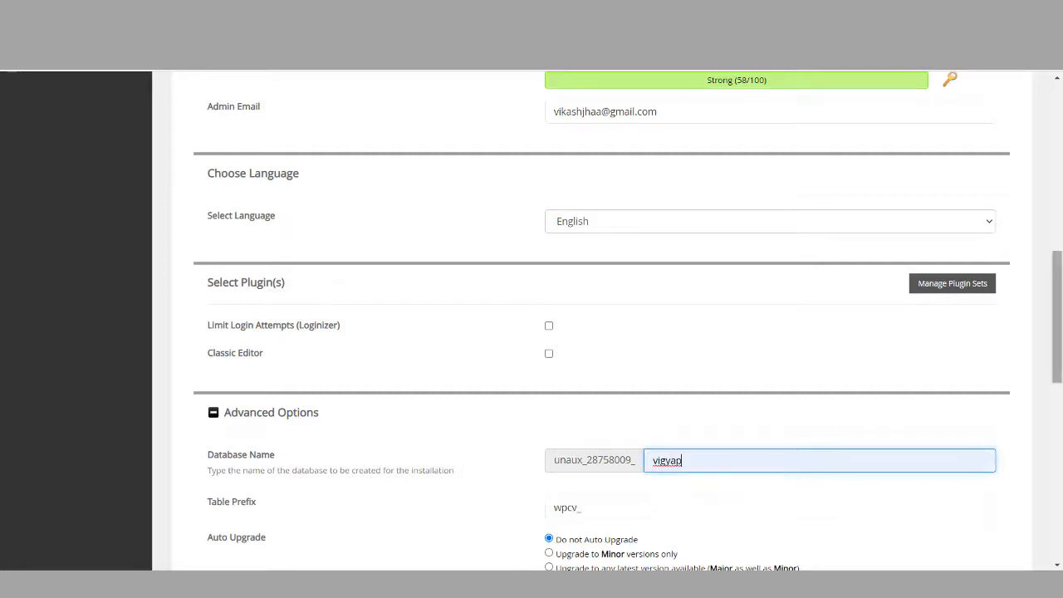
# Submit the WordPress installation and watch its progress.
pyautogui.click(1057, 248)
pyautogui.moveTo(1058, 260); pyautogui.dragTo(1059, 424)
pyautogui.scroll(-3, 957, 567)
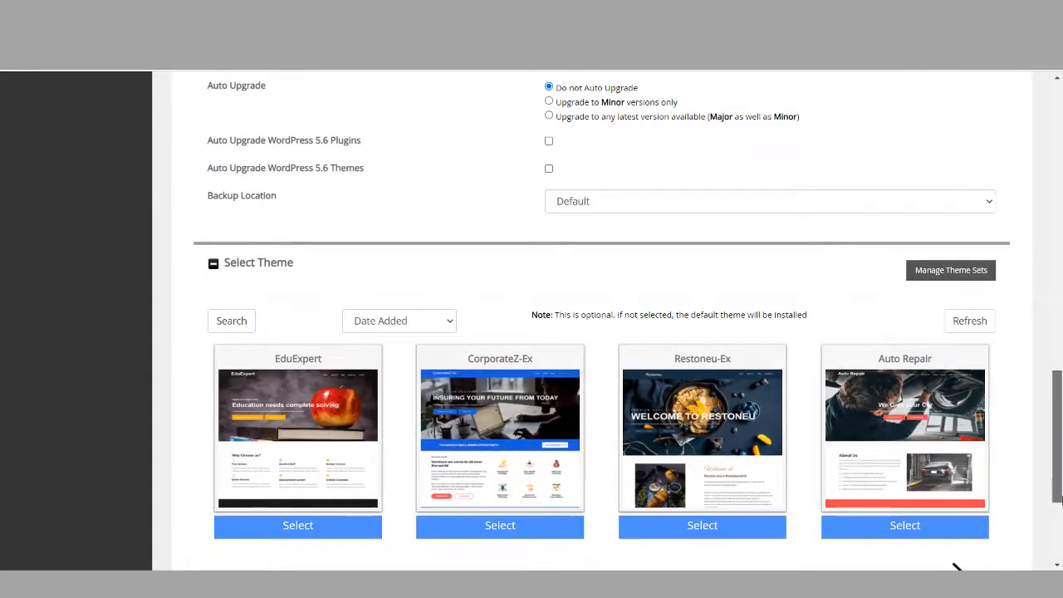
pyautogui.moveTo(1062, 500); pyautogui.dragTo(1061, 532)
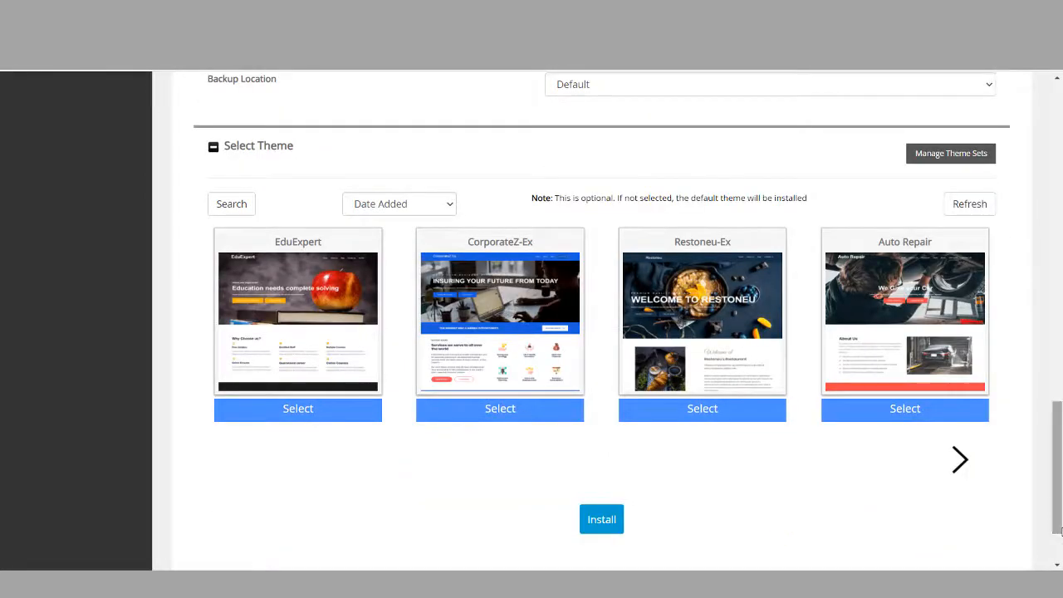
pyautogui.click(615, 522)
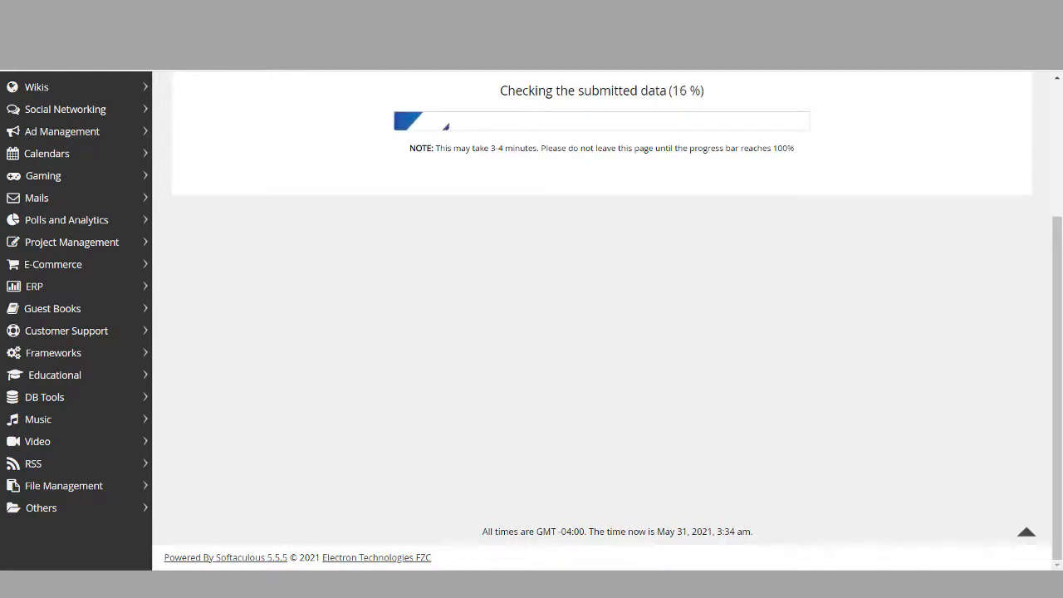
pyautogui.scroll(2, 1060, 239)
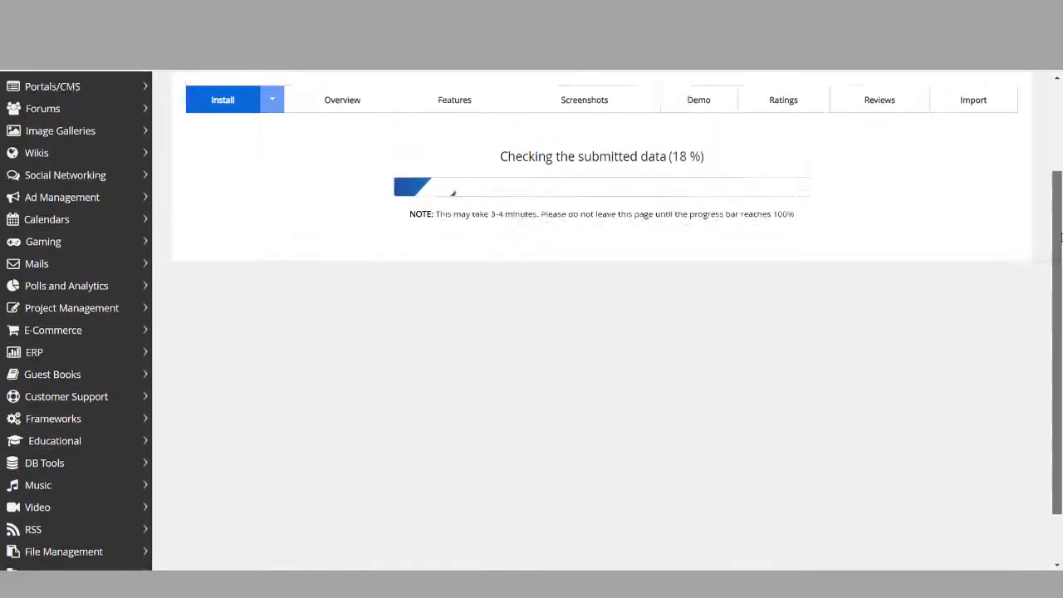
pyautogui.scroll(3, 1061, 238)
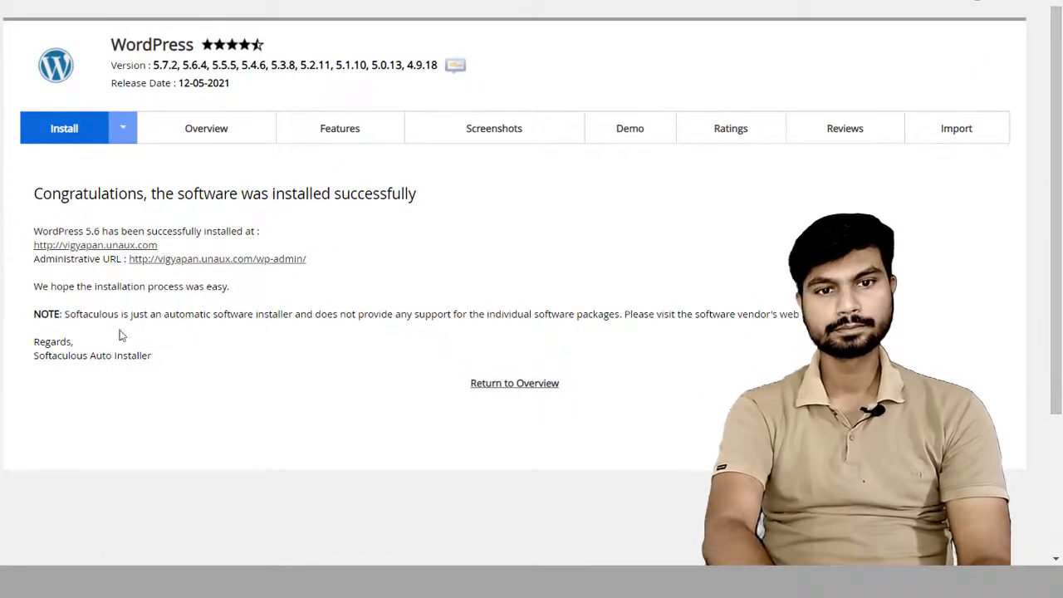
pyautogui.rightClick(88, 252)
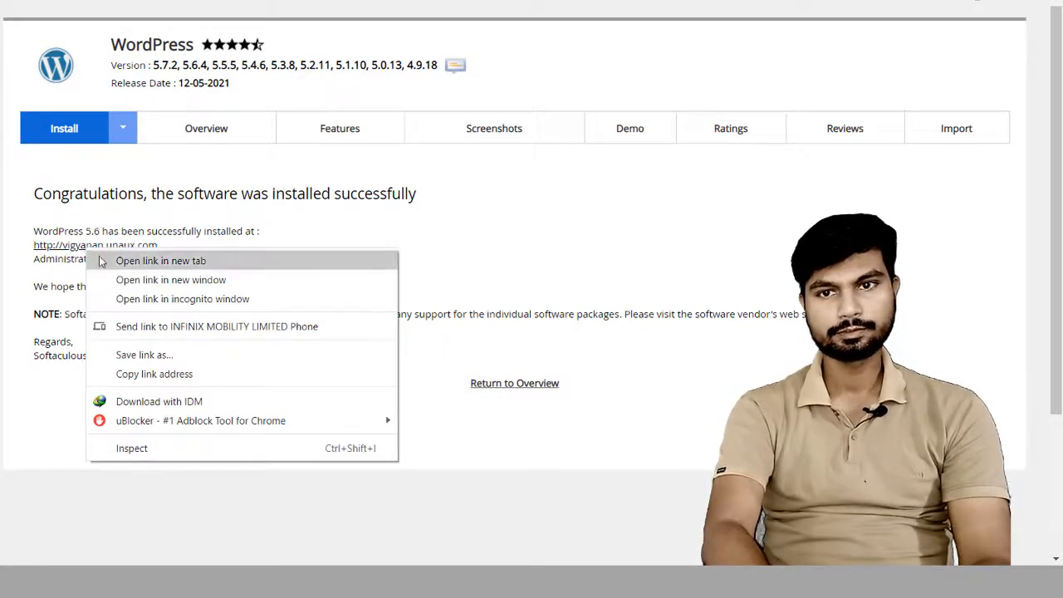
pyautogui.click(160, 261)
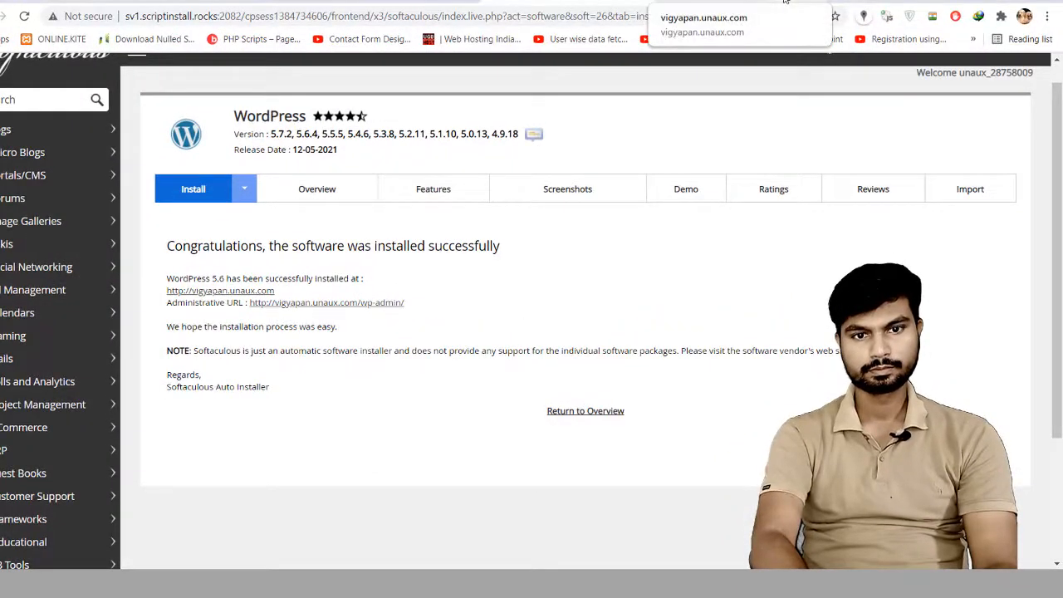
pyautogui.click(781, 2)
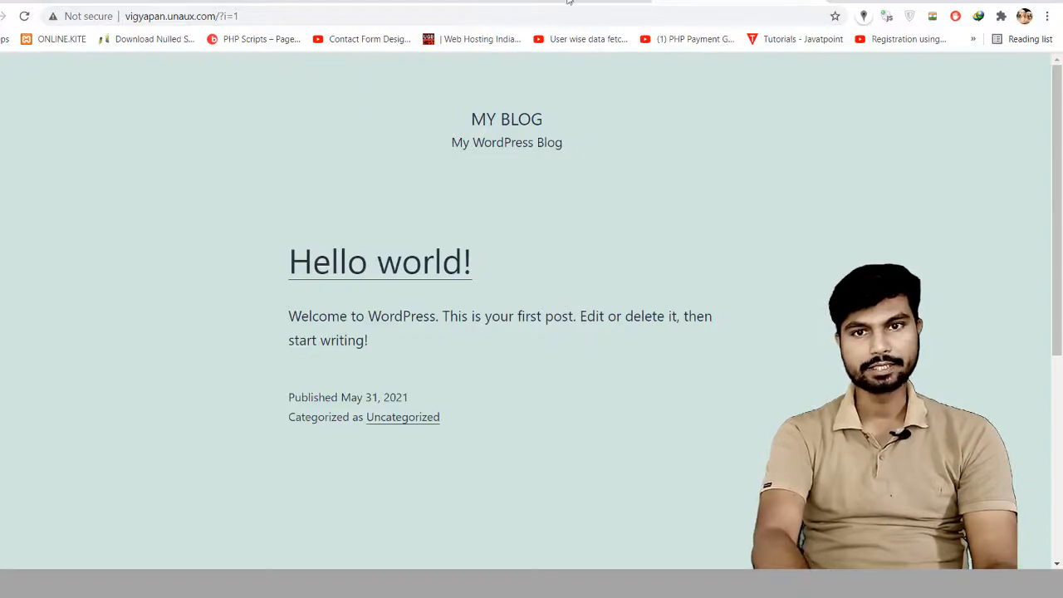
pyautogui.click(568, 1)
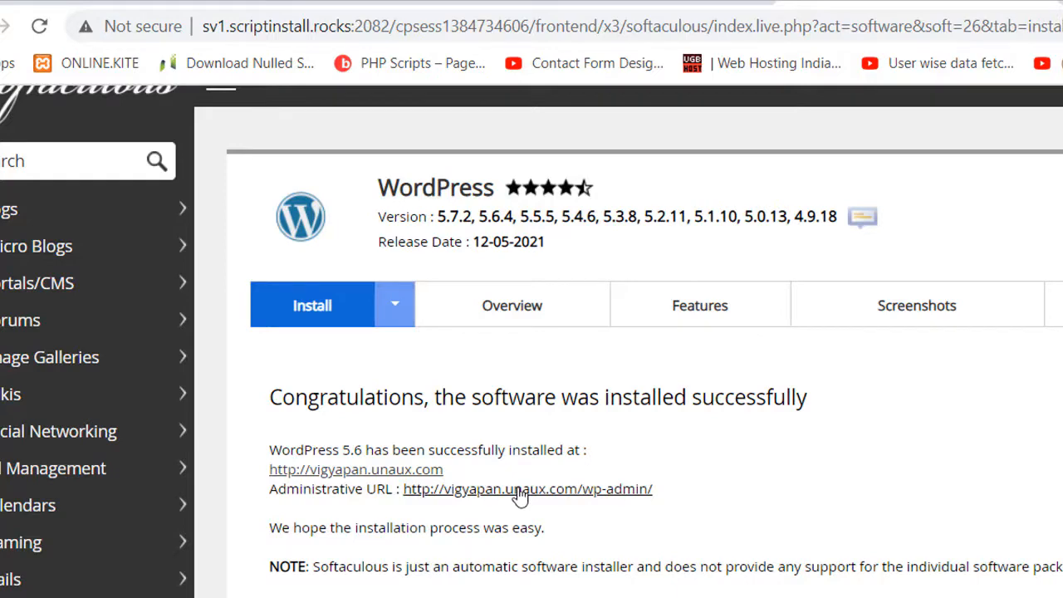
# Log into the vigyapan.unaux.com WordPress admin and open Appearance > Themes.
pyautogui.click(526, 491)
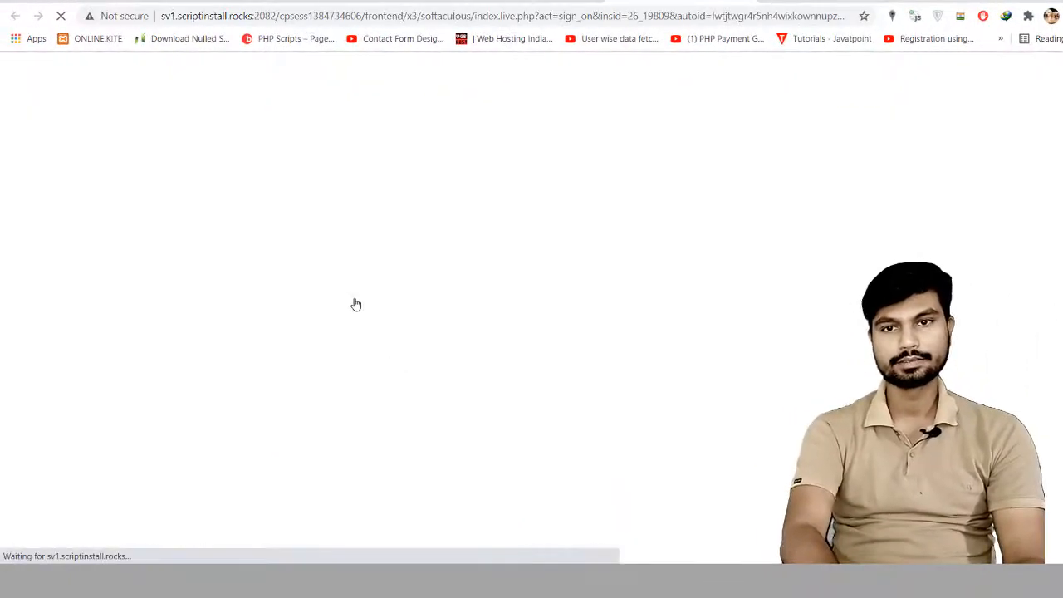
pyautogui.click(510, 2)
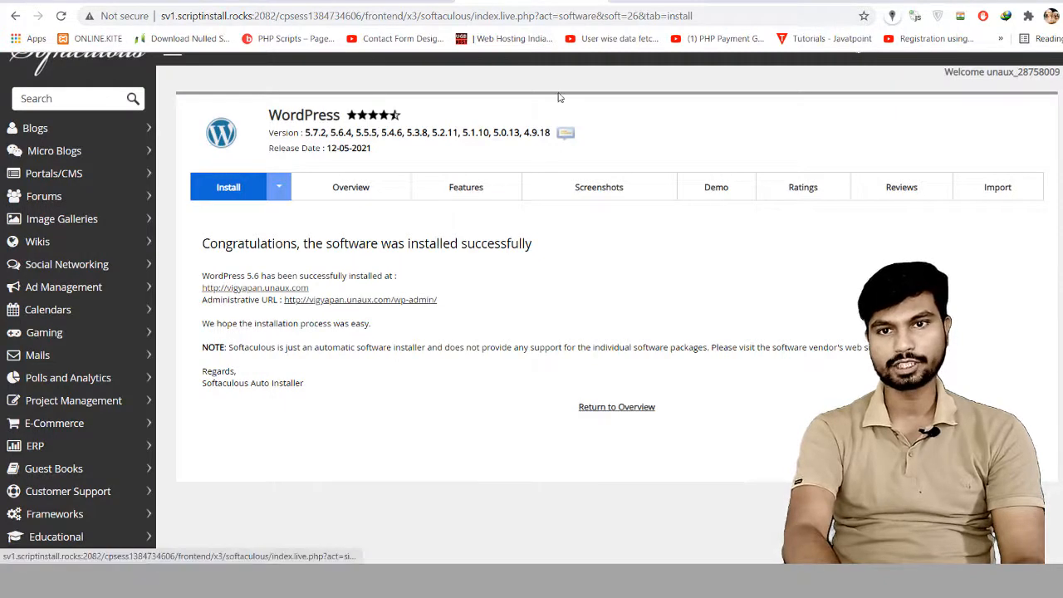
pyautogui.click(310, 300)
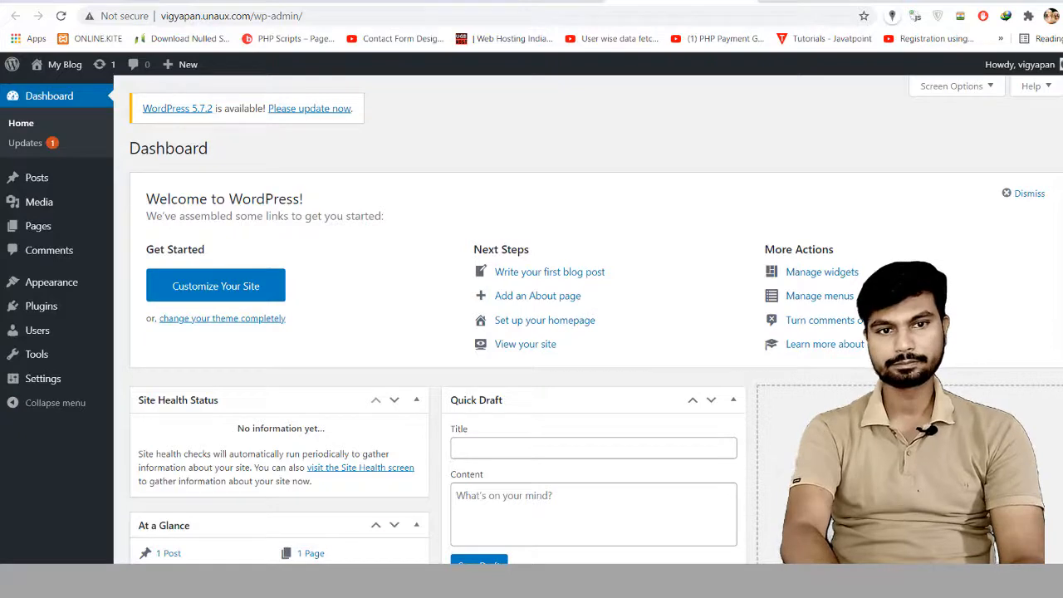
pyautogui.scroll(-4, 531, 315)
pyautogui.scroll(4, 531, 315)
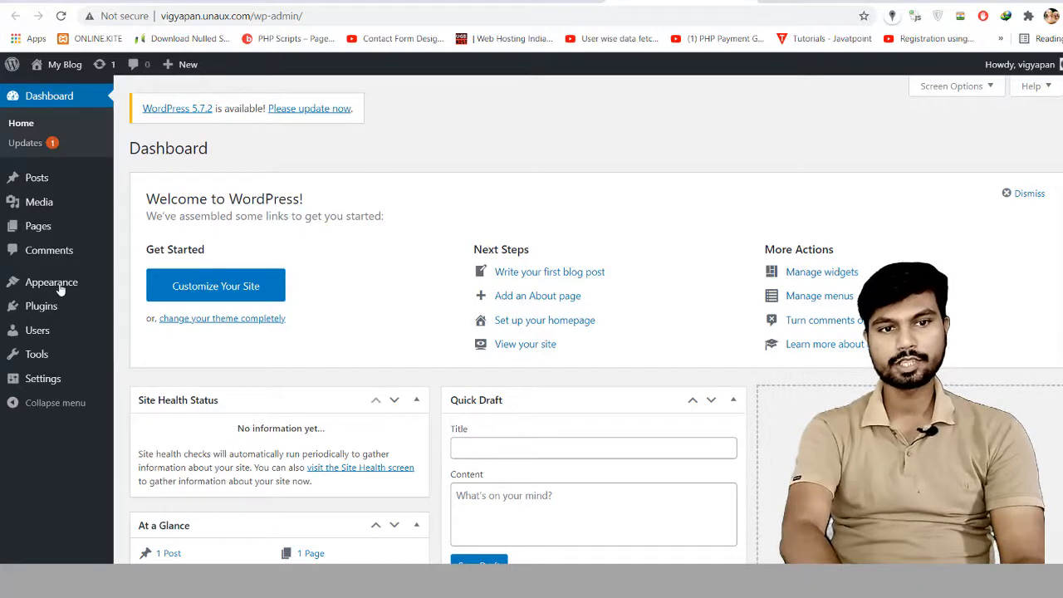
pyautogui.moveTo(60, 288)
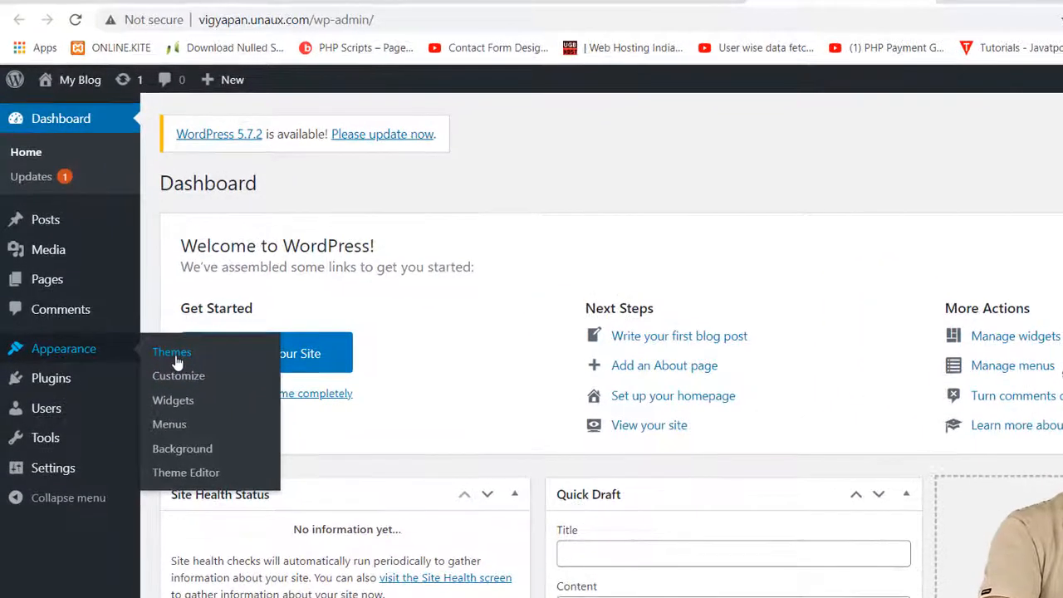
pyautogui.click(175, 359)
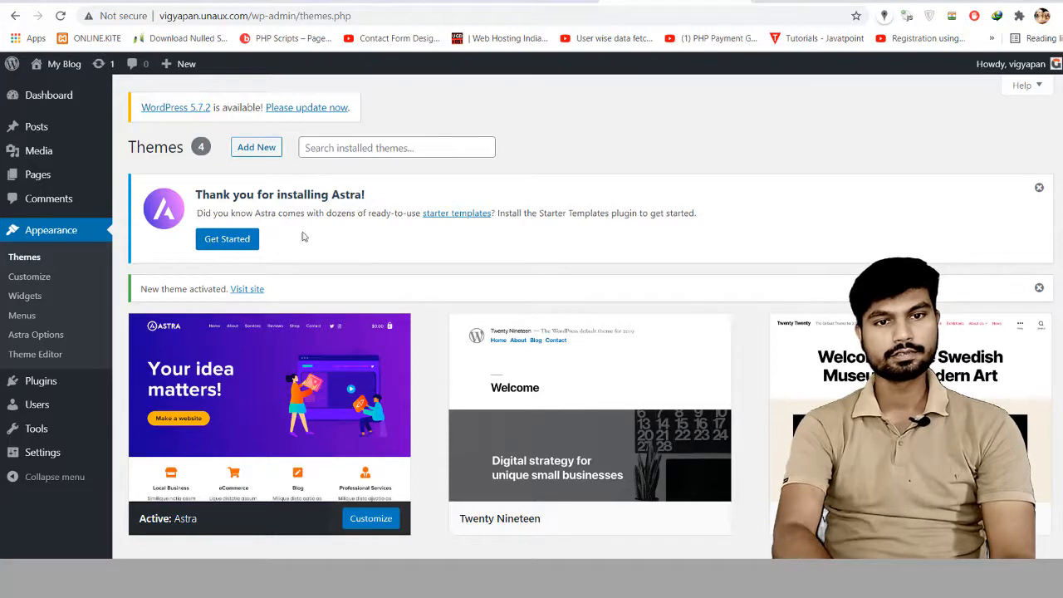
# Launch Astra's Starter Templates and pick Elementor as the page builder.
pyautogui.click(229, 245)
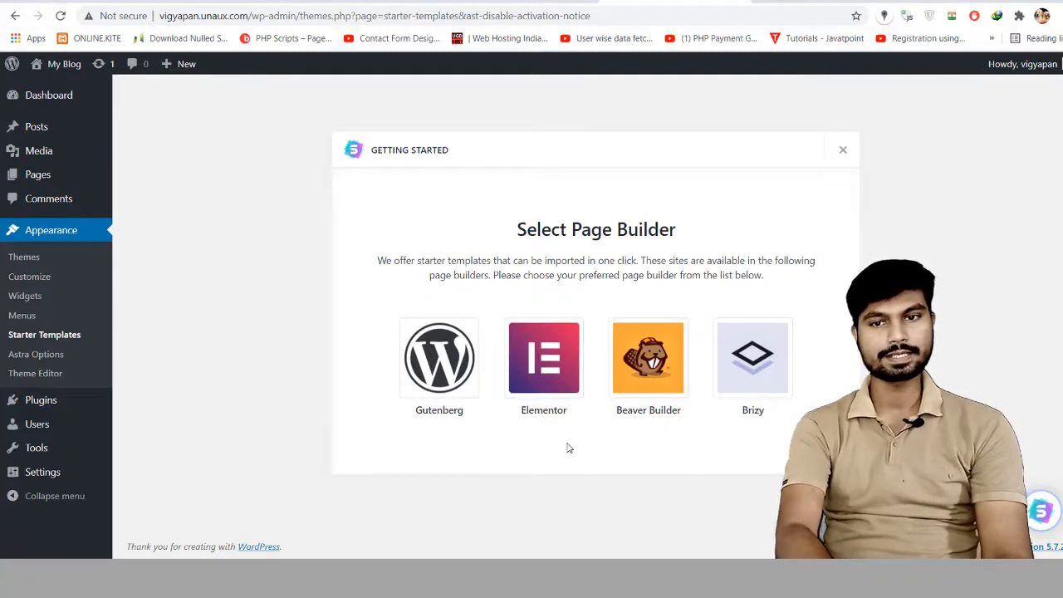
pyautogui.click(540, 387)
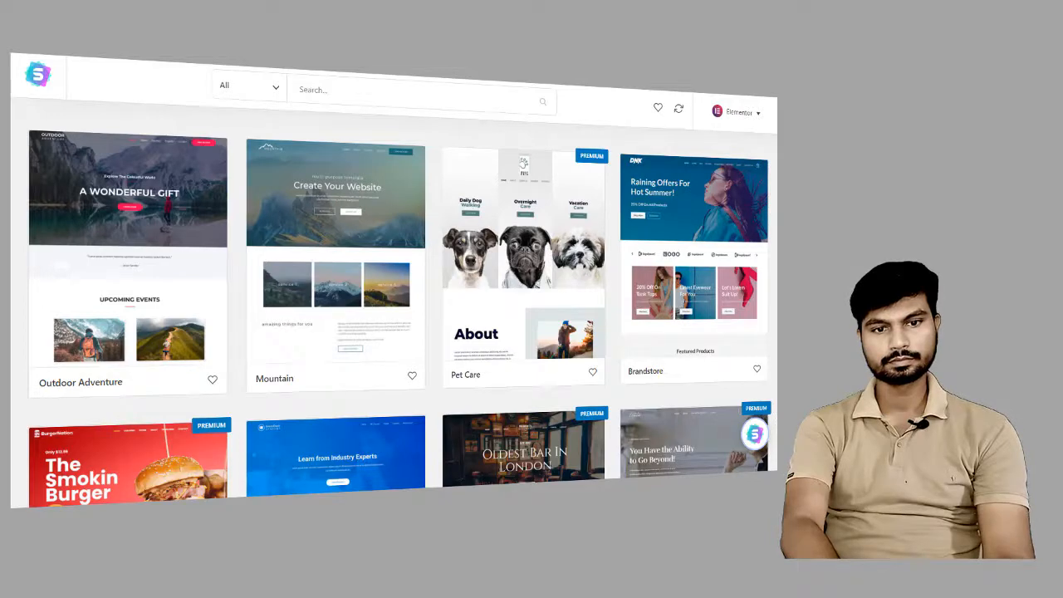
pyautogui.scroll(-5, 399, 307)
pyautogui.scroll(-3, 399, 307)
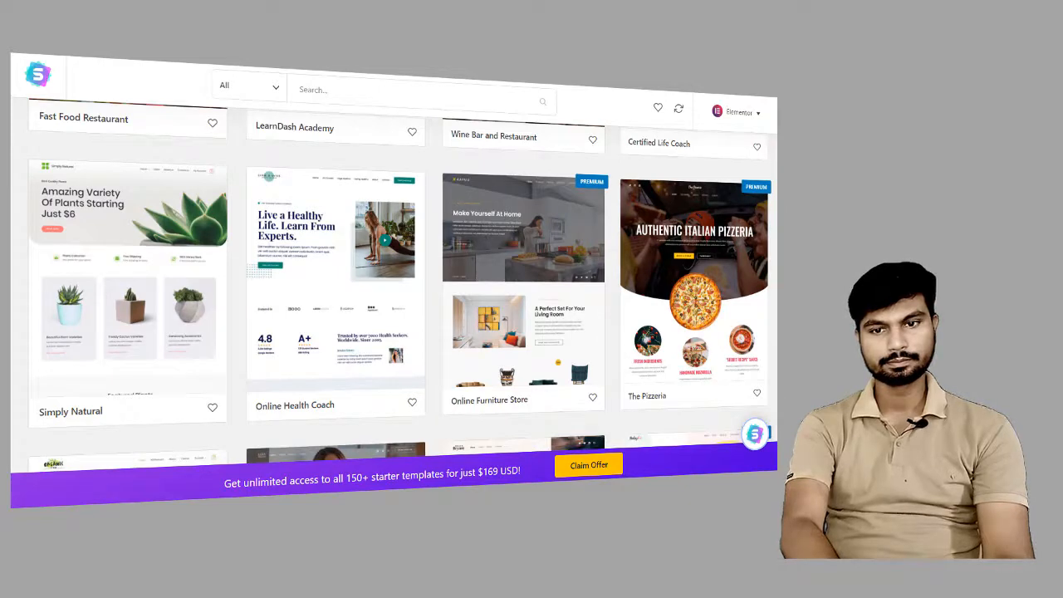
pyautogui.scroll(-4, 399, 308)
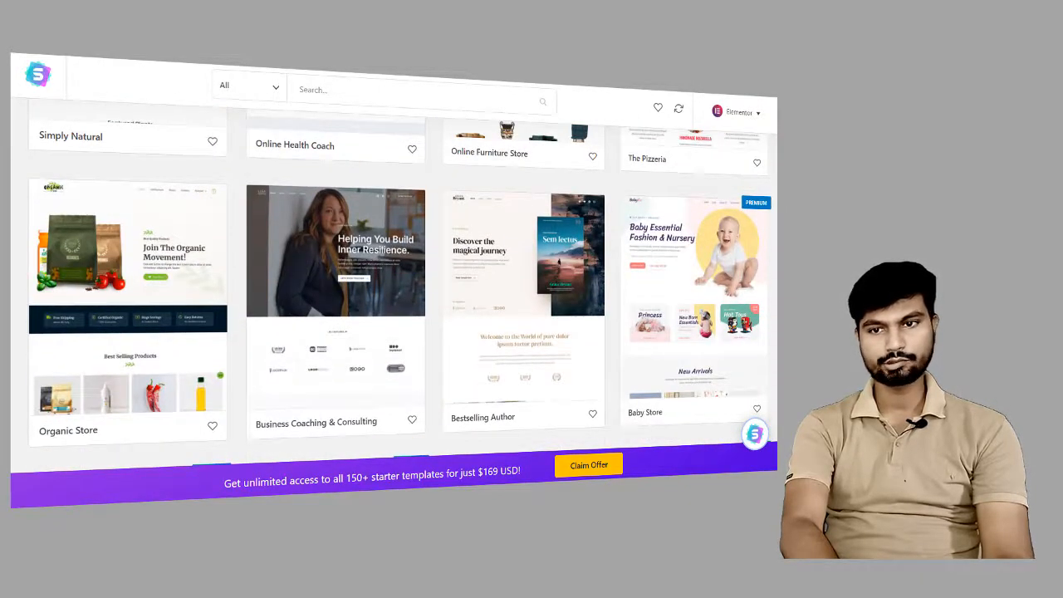
pyautogui.scroll(-3, 399, 307)
pyautogui.scroll(-2, 399, 307)
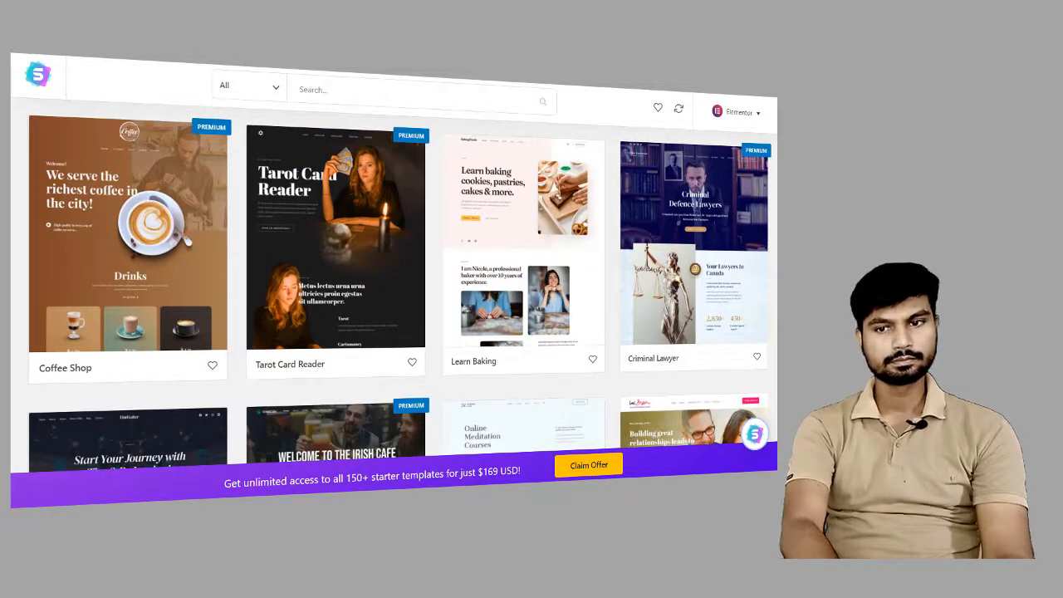
pyautogui.scroll(-3, 399, 307)
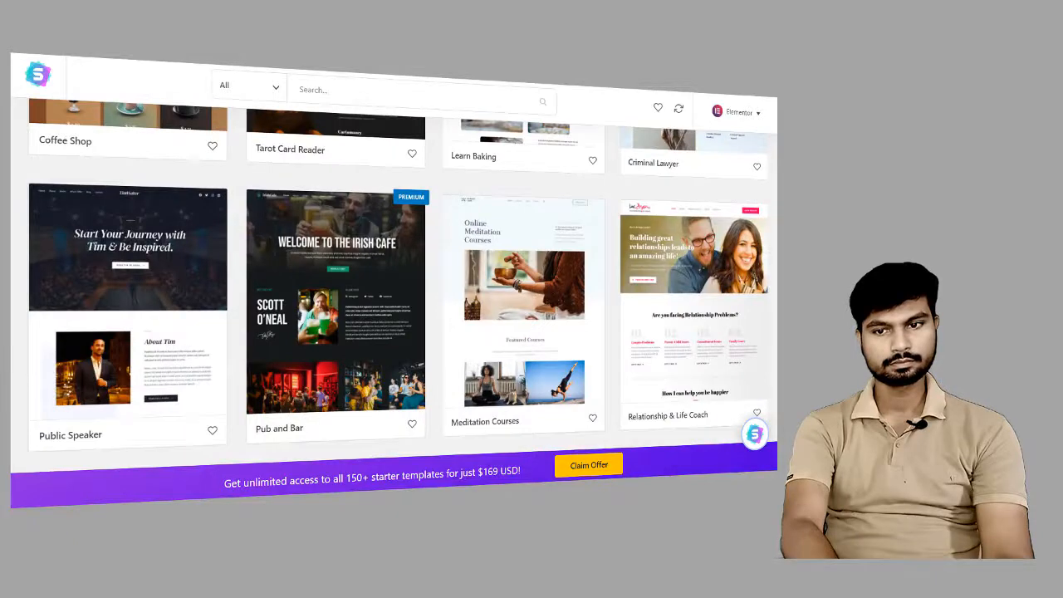
pyautogui.scroll(-2, 398, 307)
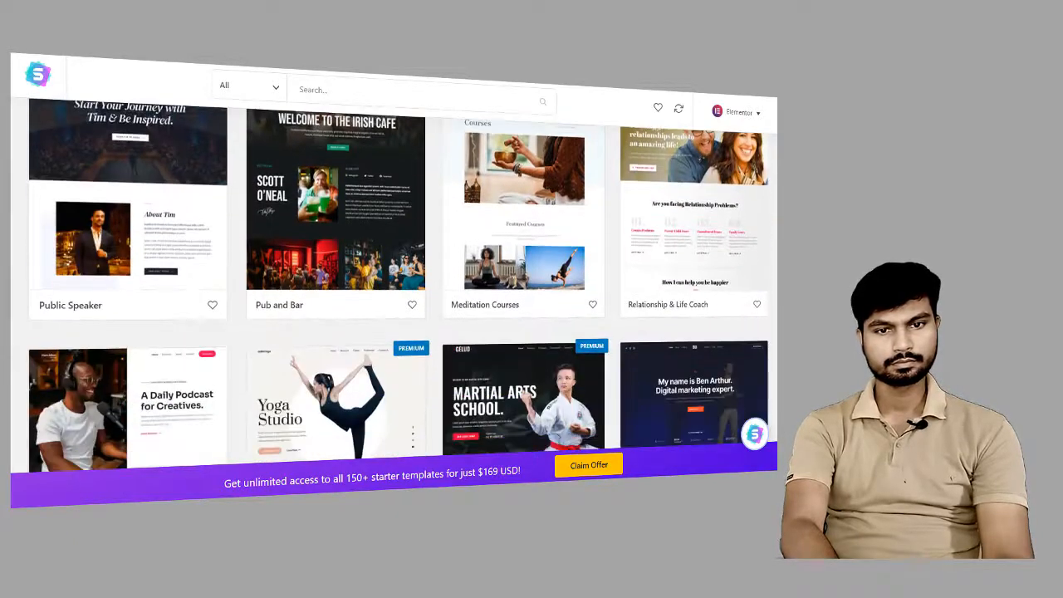
pyautogui.scroll(-3, 399, 287)
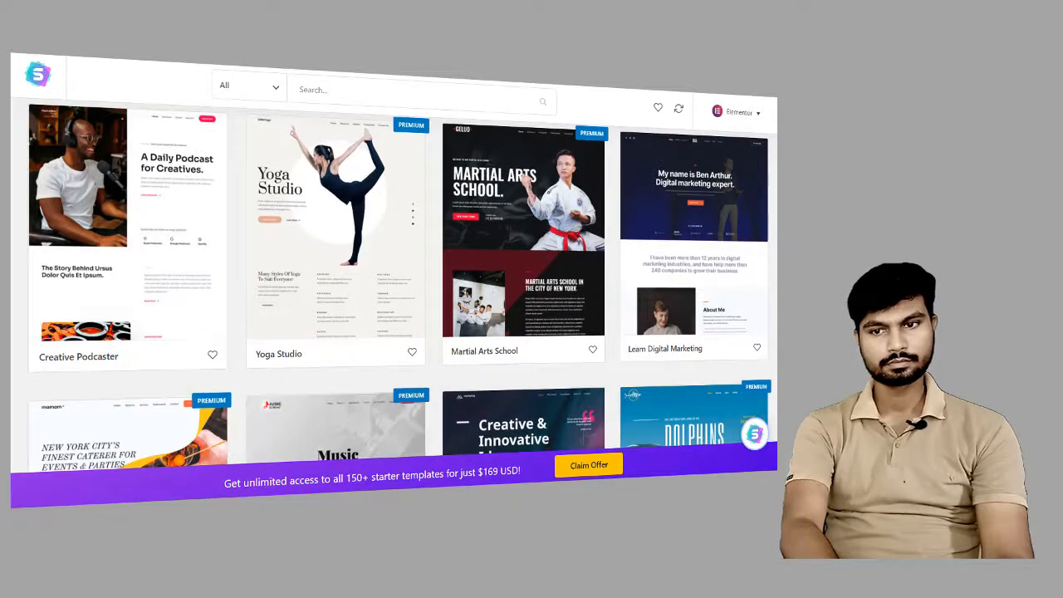
pyautogui.scroll(-4, 399, 287)
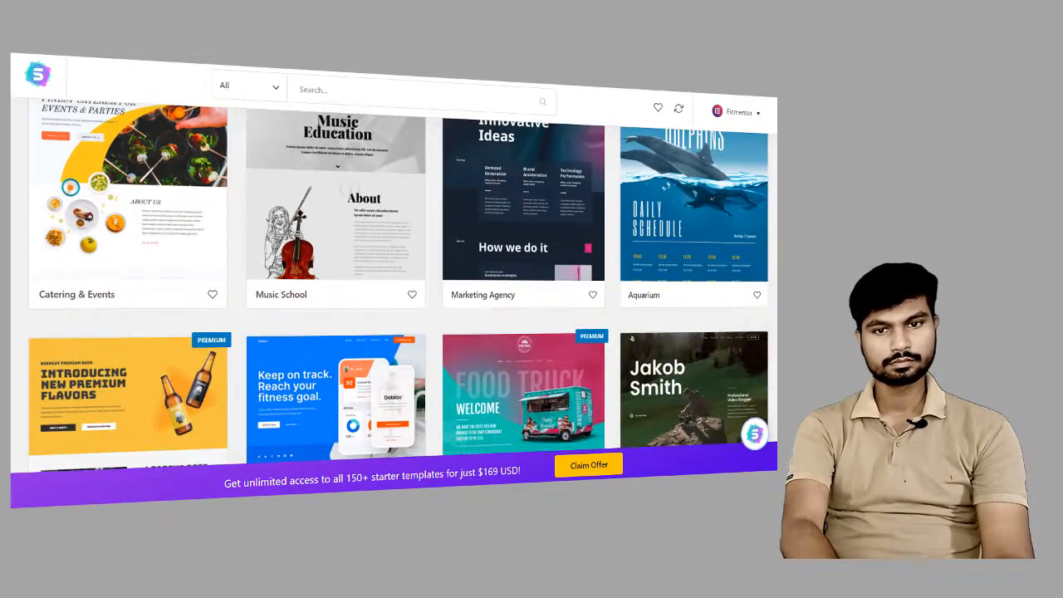
pyautogui.scroll(-2, 398, 286)
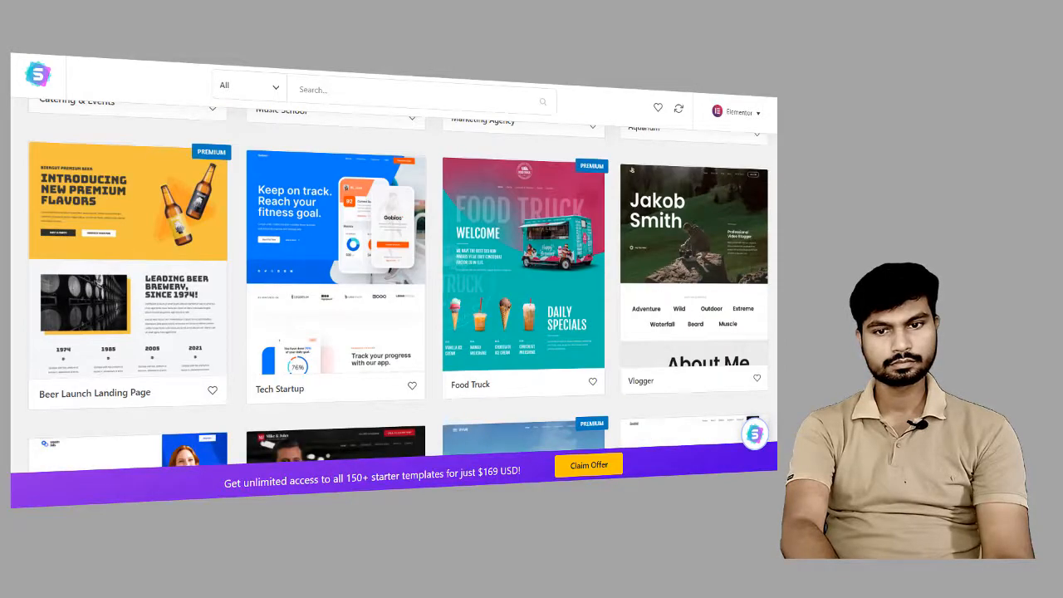
pyautogui.scroll(-2, 399, 286)
pyautogui.scroll(-1, 399, 286)
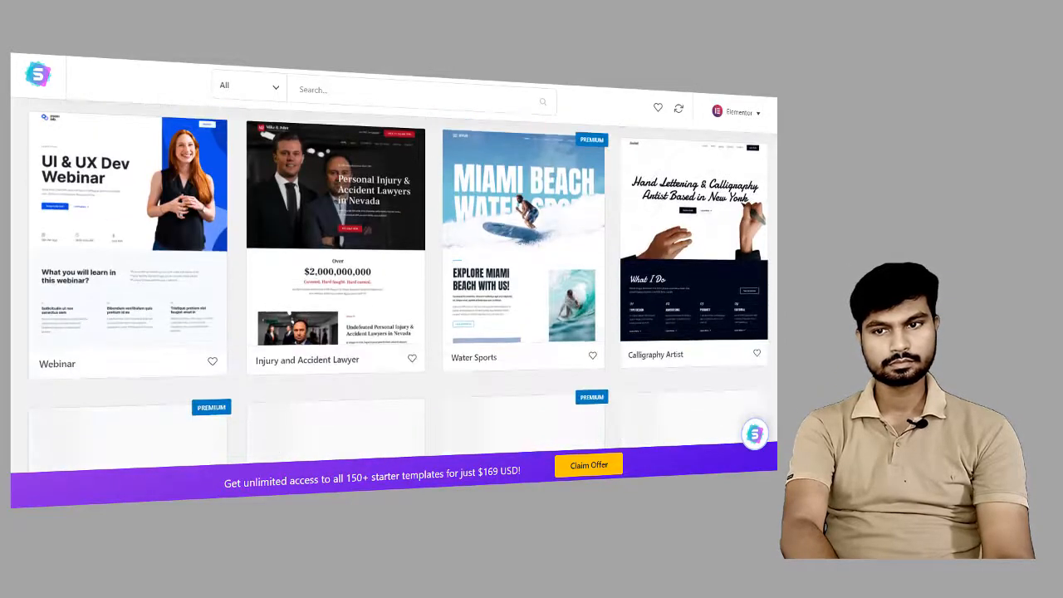
pyautogui.scroll(-3, 398, 287)
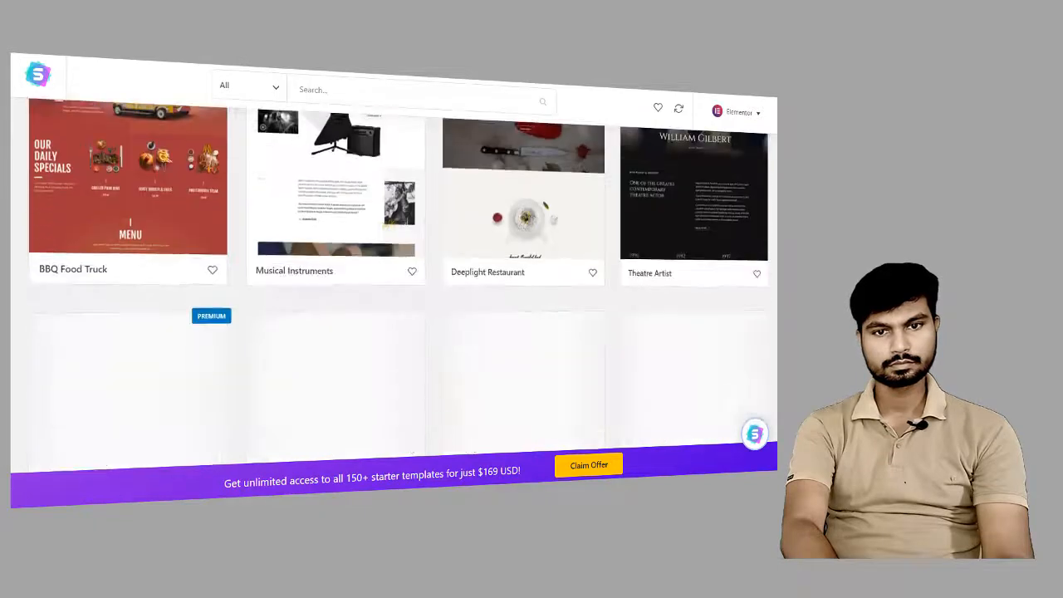
pyautogui.scroll(-1, 398, 287)
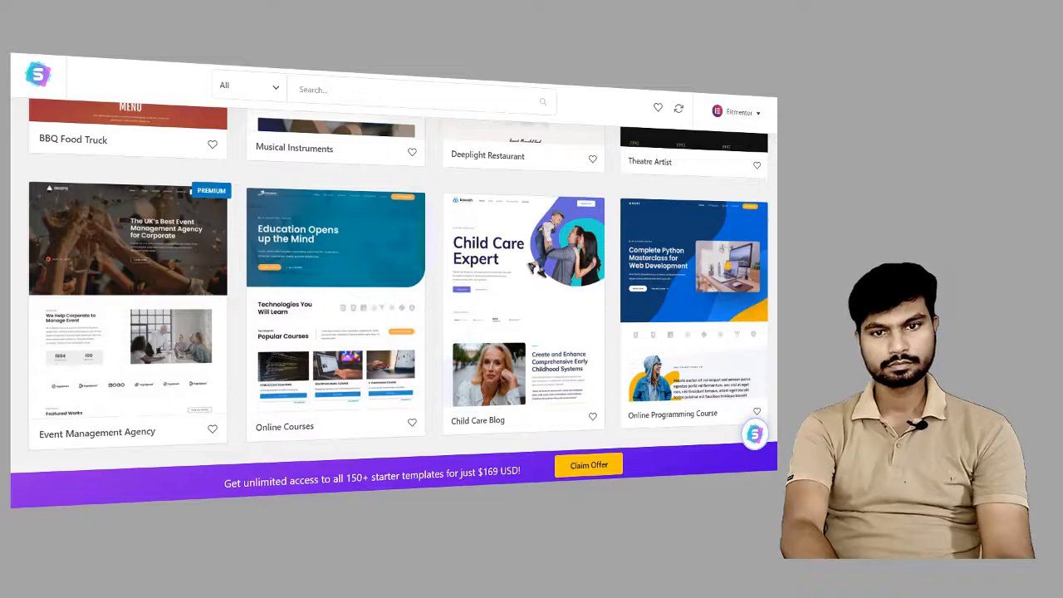
pyautogui.scroll(-1, 399, 286)
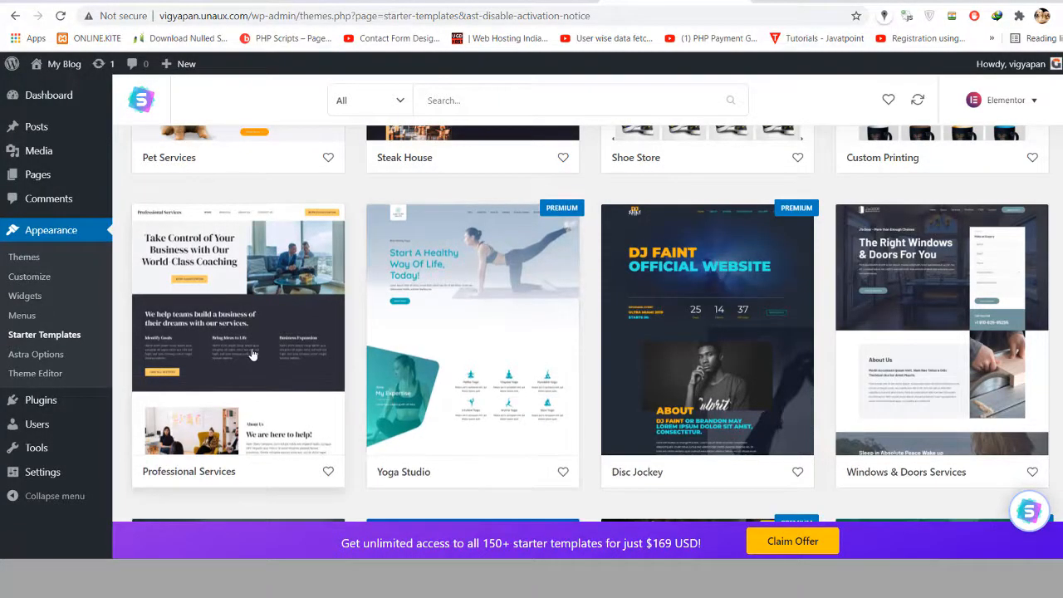
# Import the complete Professional Services template and view the resulting homepage.
pyautogui.click(252, 354)
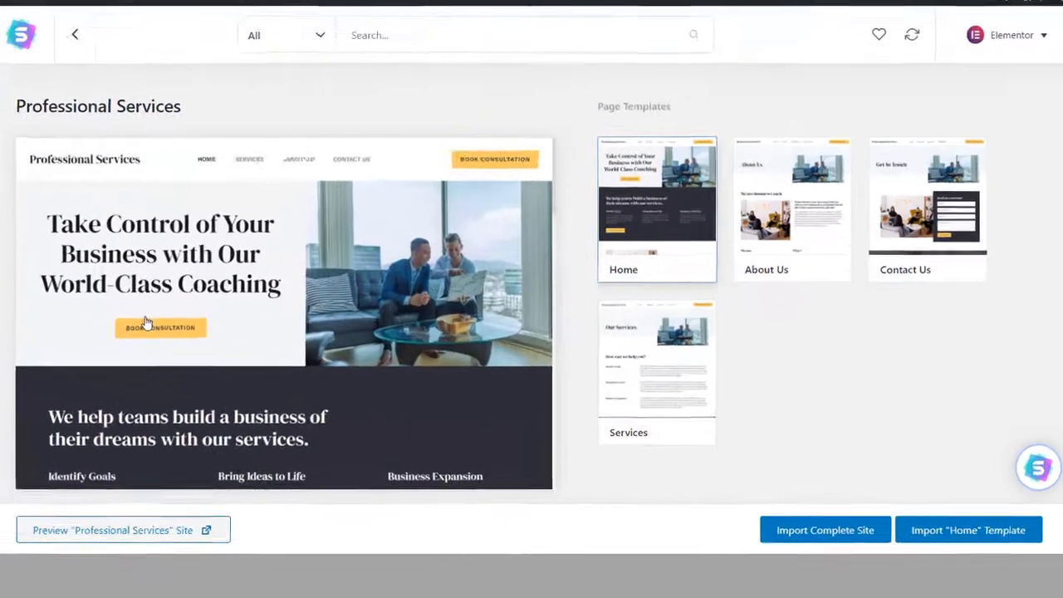
pyautogui.click(789, 534)
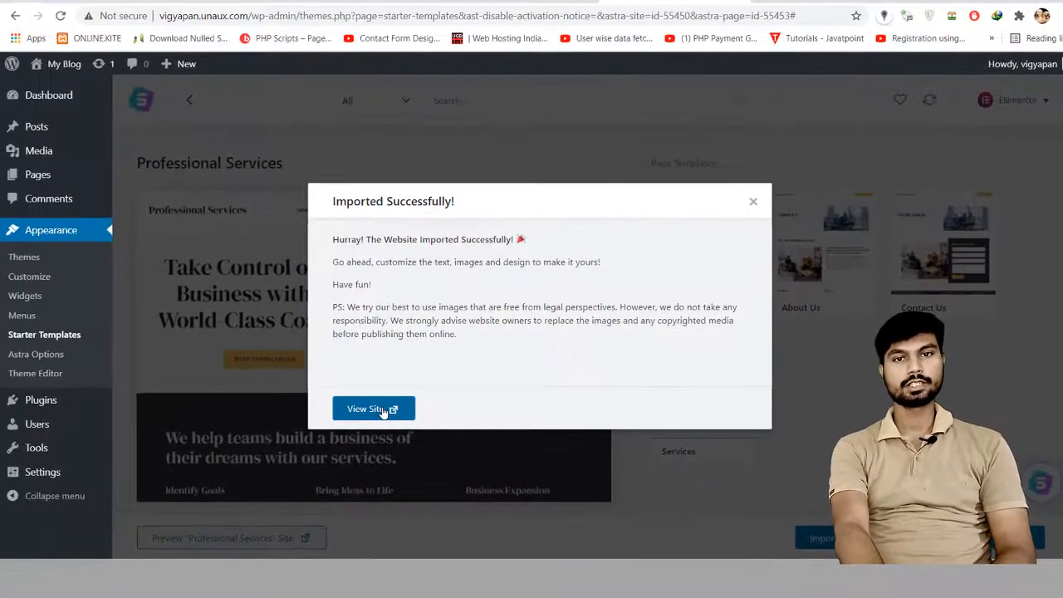
pyautogui.click(287, 383)
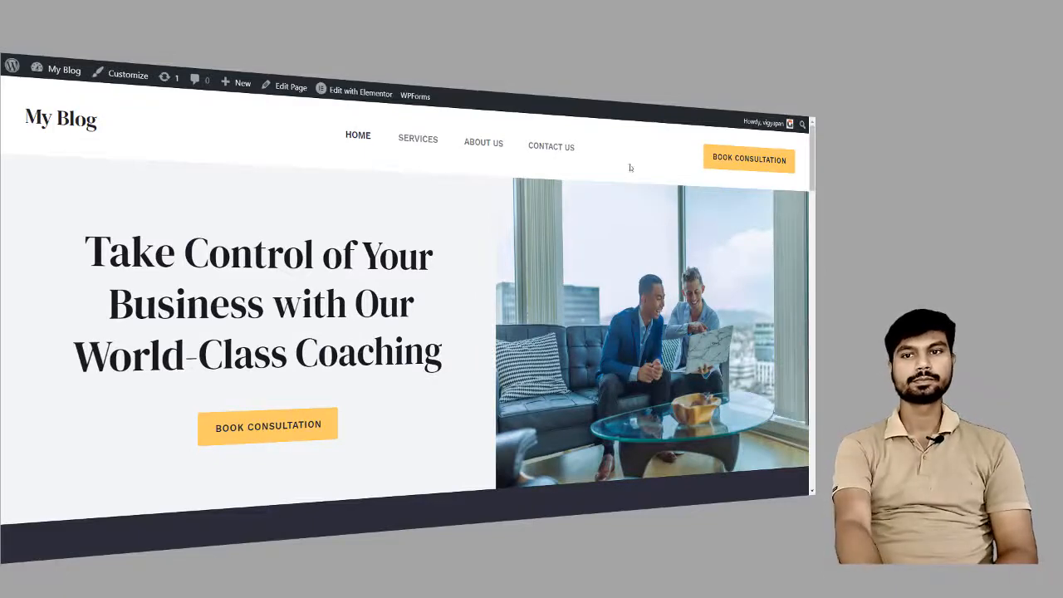
# Dismiss the import dialog, edit the homepage with Elementor, and select the 'Take Control of Your Business' heading.
pyautogui.moveTo(812, 188); pyautogui.dragTo(811, 410)
pyautogui.moveTo(814, 452); pyautogui.dragTo(813, 475)
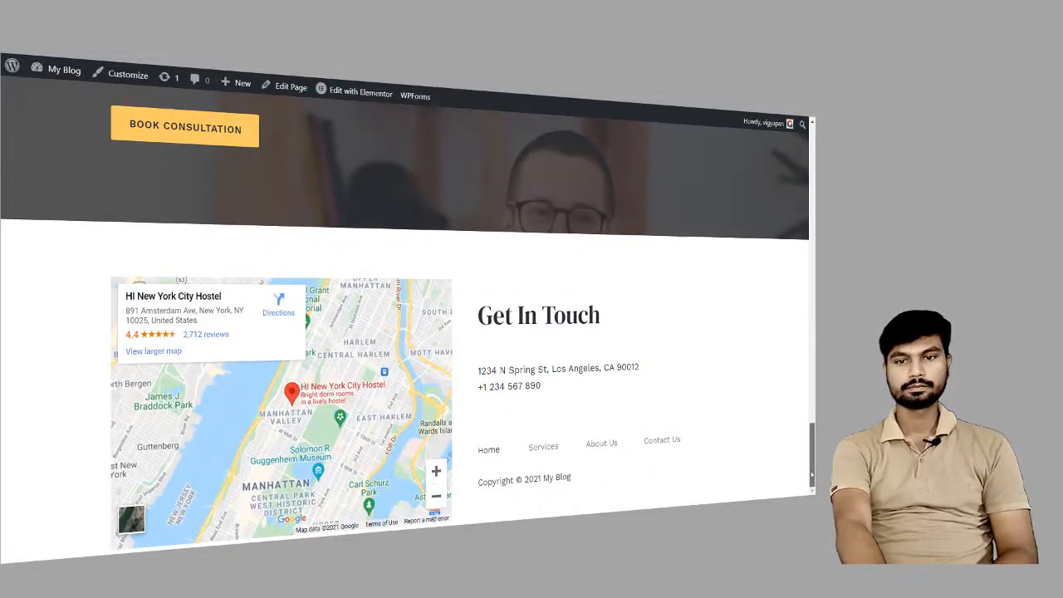
pyautogui.moveTo(813, 466); pyautogui.dragTo(813, 163)
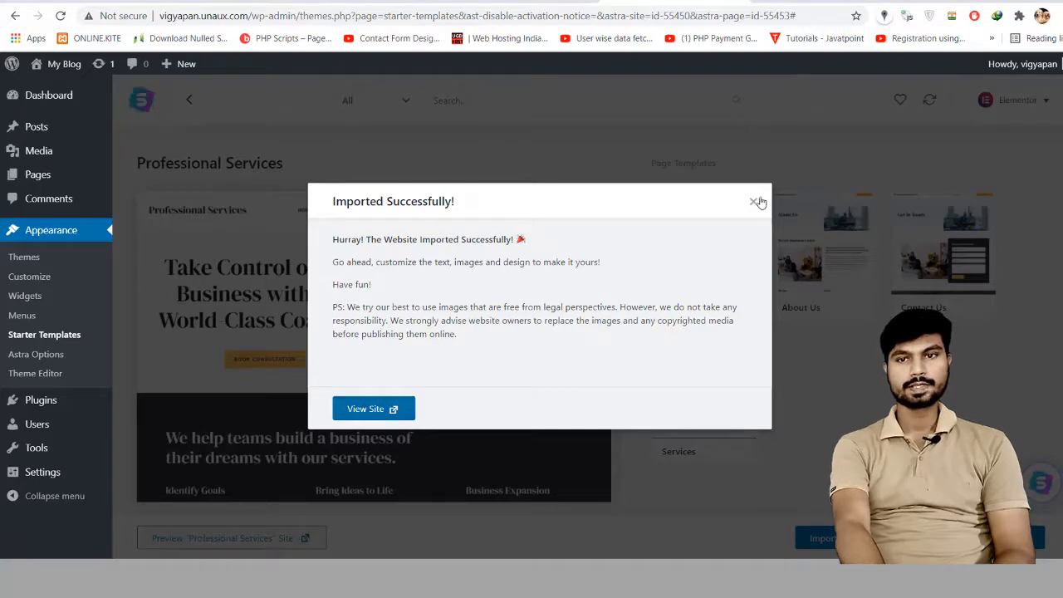
pyautogui.click(755, 201)
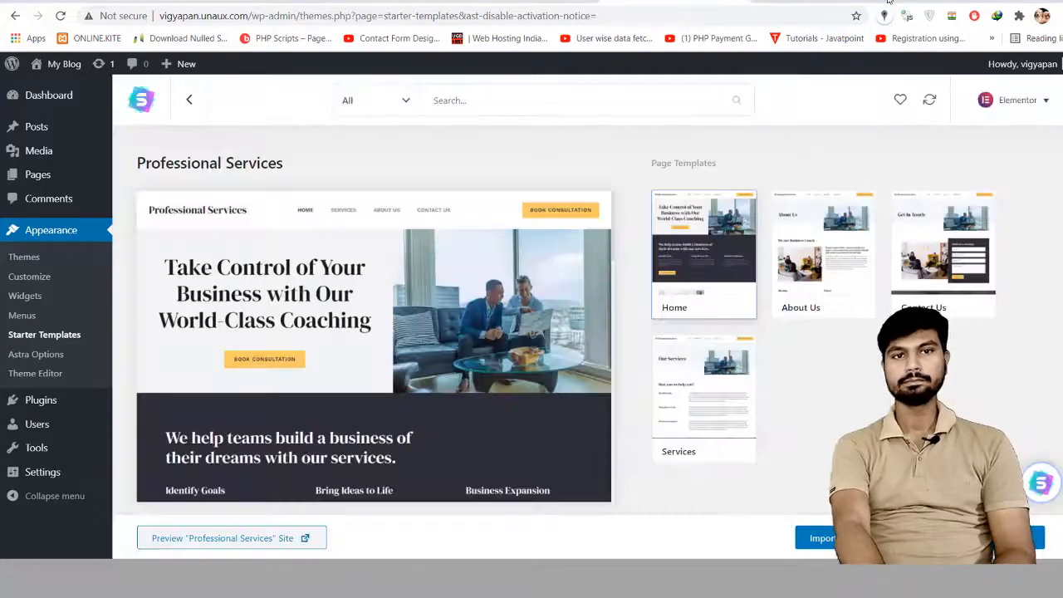
pyautogui.click(814, 2)
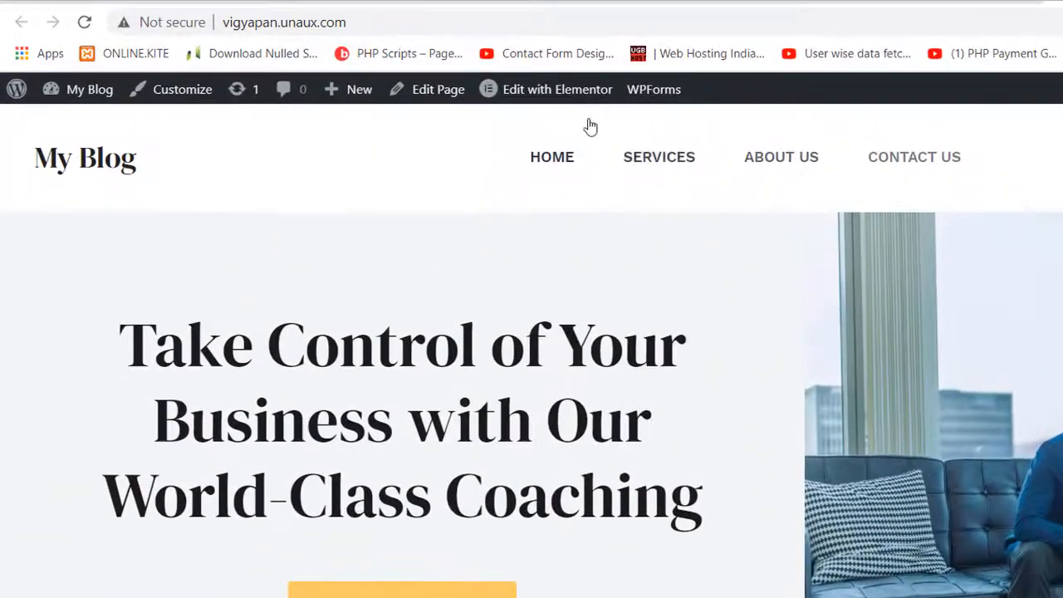
pyautogui.moveTo(415, 73)
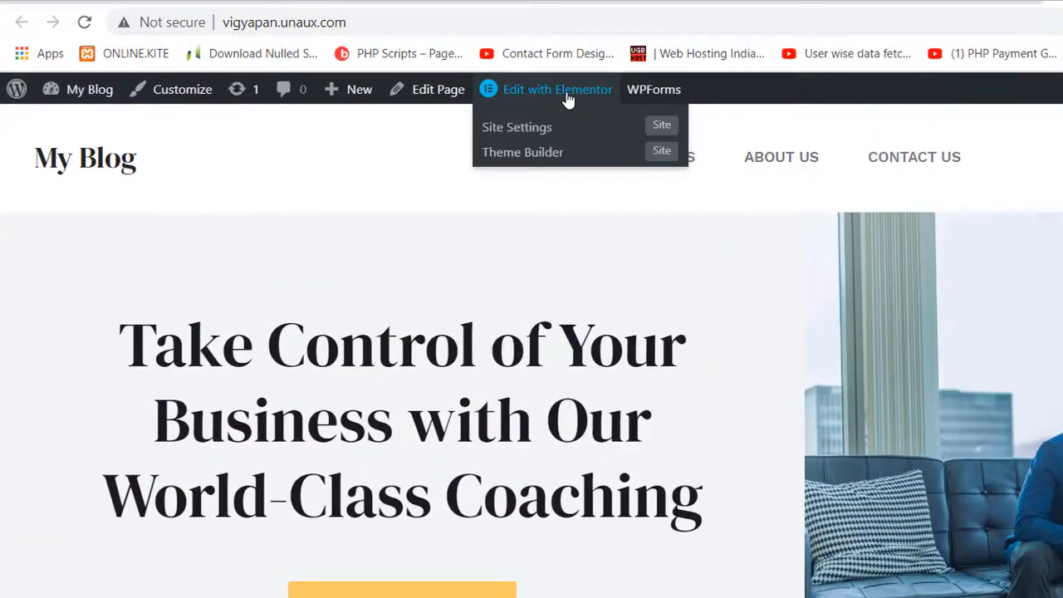
pyautogui.click(568, 99)
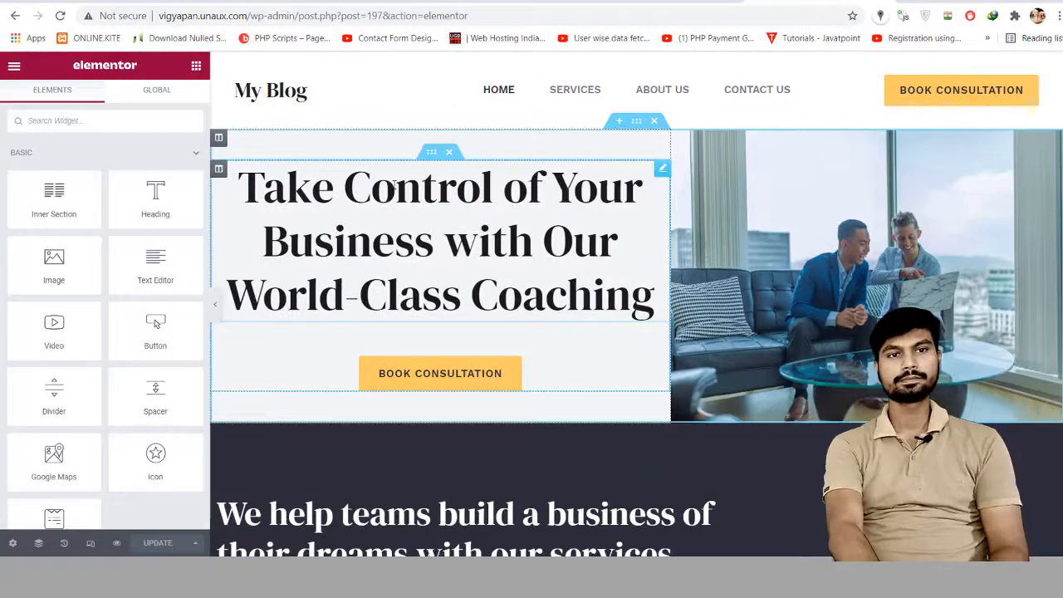
pyautogui.click(395, 184)
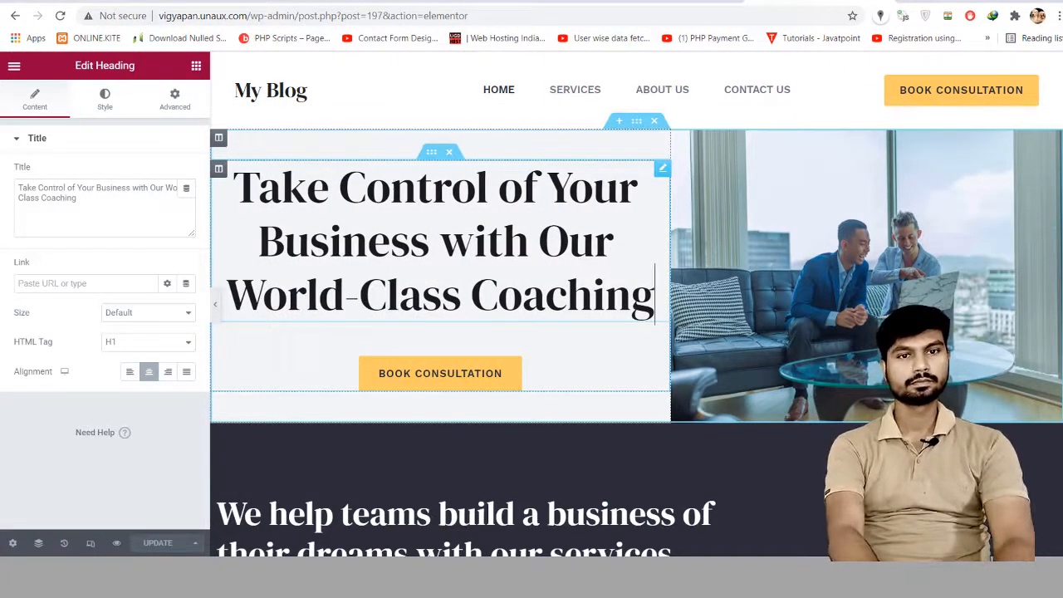
# Replace the hero heading text with 'Welcome to Advertising Agency'.
pyautogui.hotkey('ctrl', 'a')
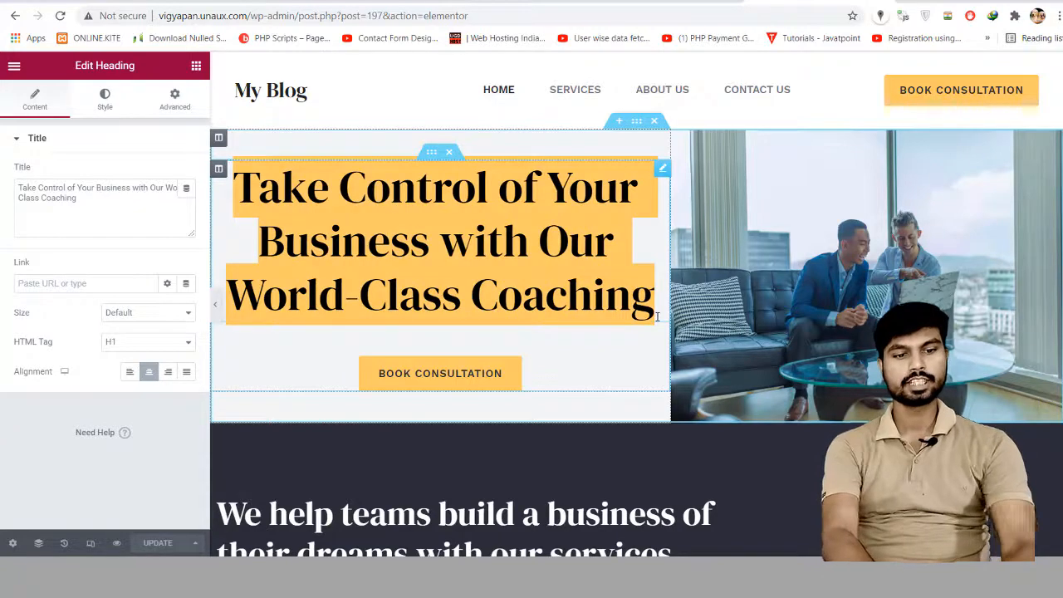
pyautogui.write('We')
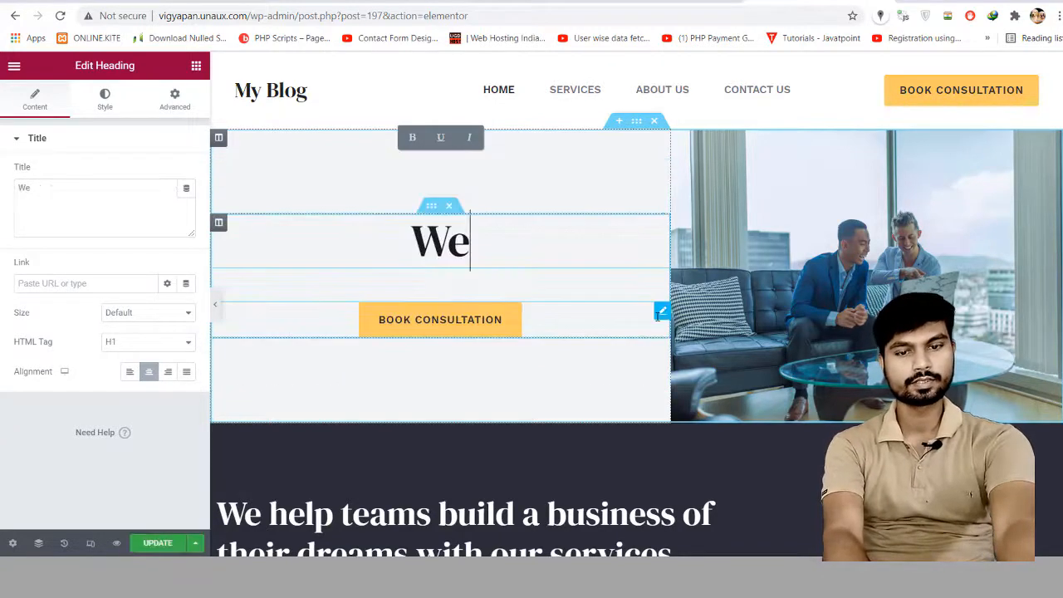
pyautogui.write('lcom')
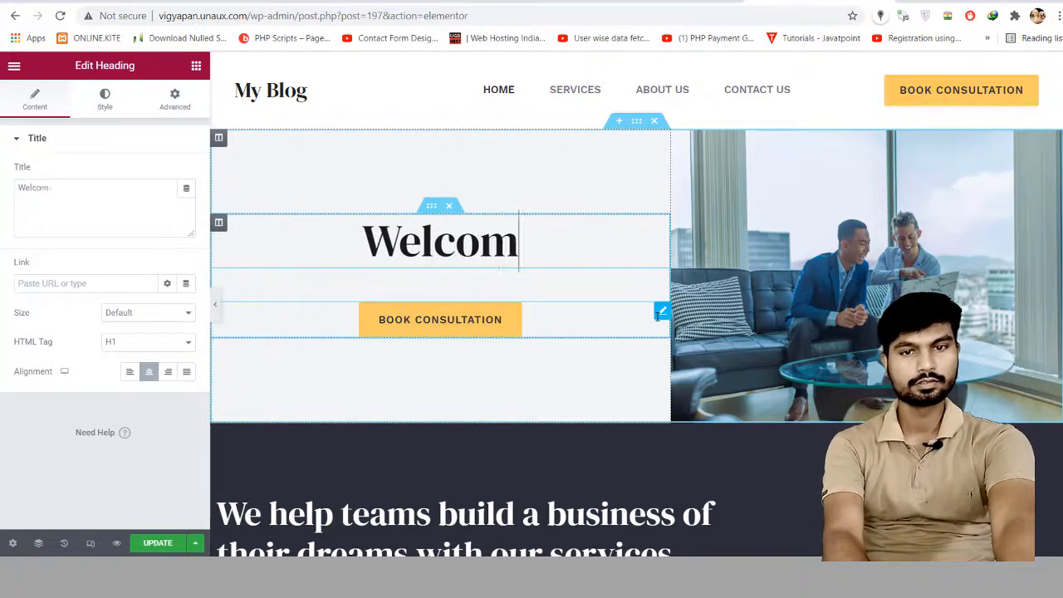
pyautogui.write('e to')
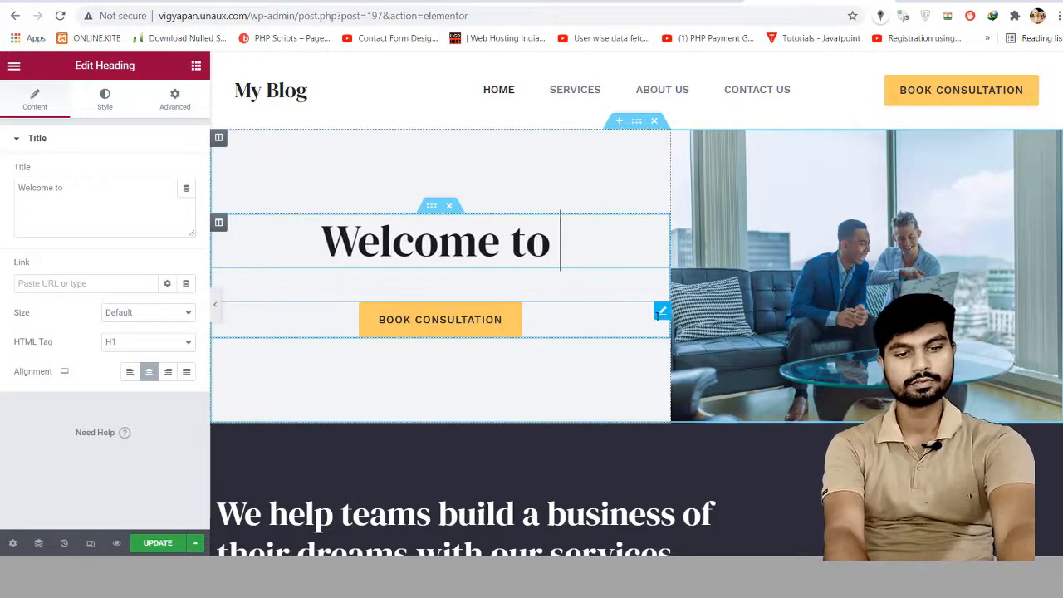
pyautogui.write(' Advertising')
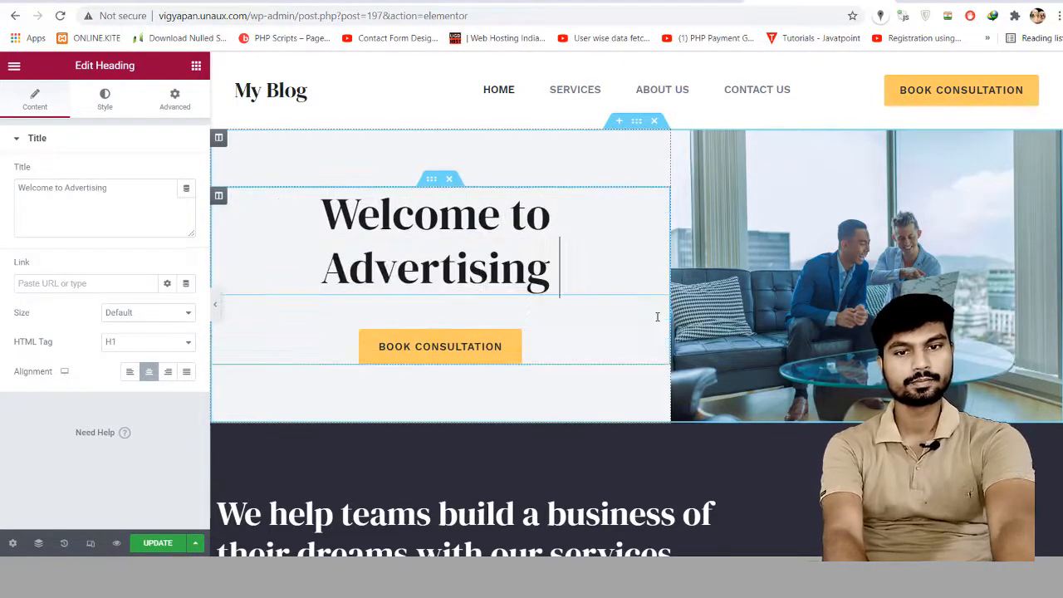
pyautogui.write(' Agency')
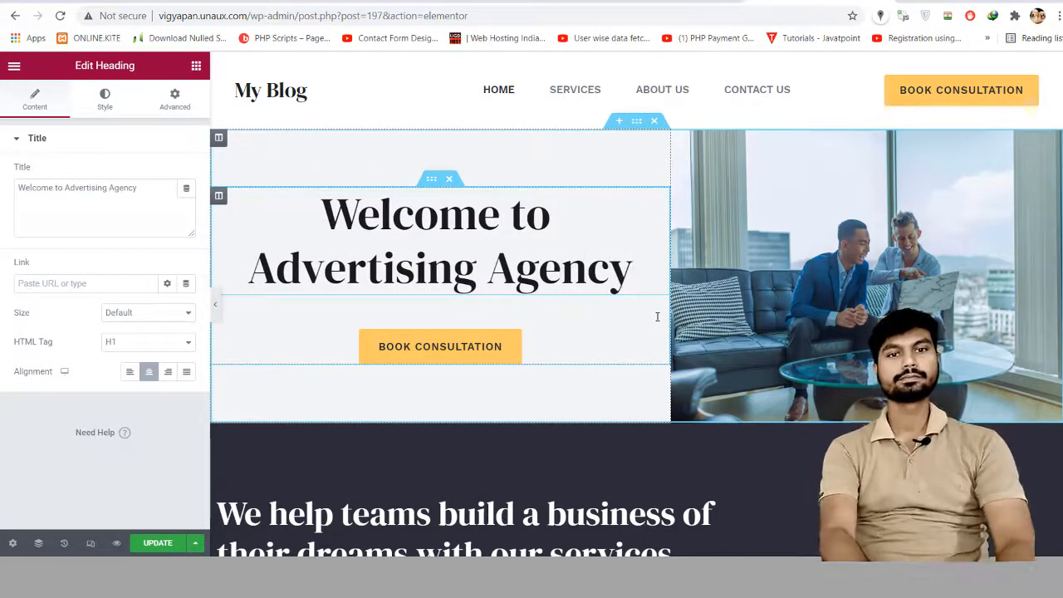
pyautogui.click(400, 353)
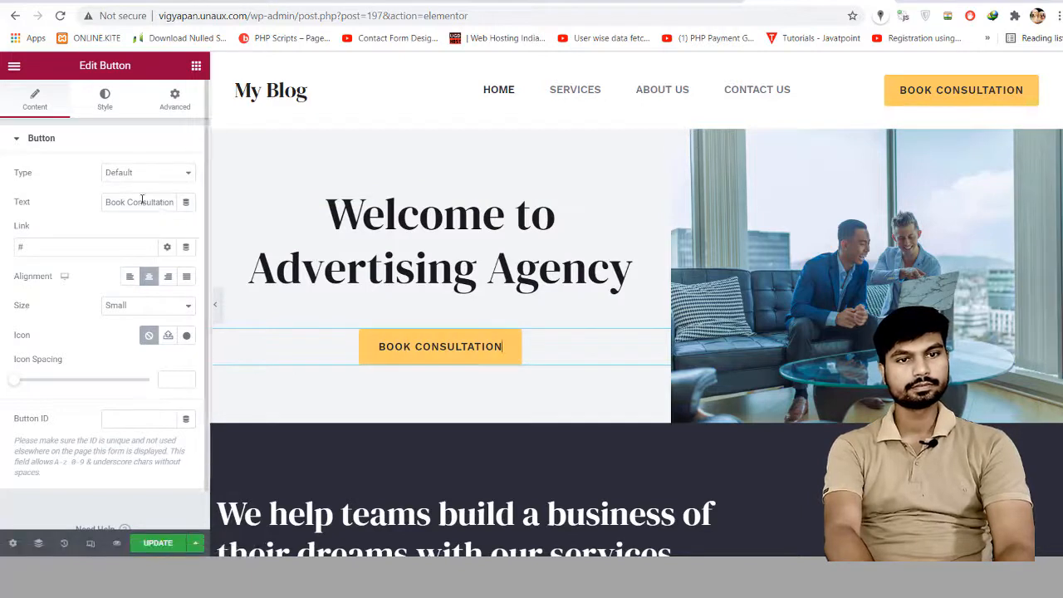
# Change the hero button label to 'For Vigyapan Consulting'.
pyautogui.moveTo(106, 201); pyautogui.dragTo(176, 203)
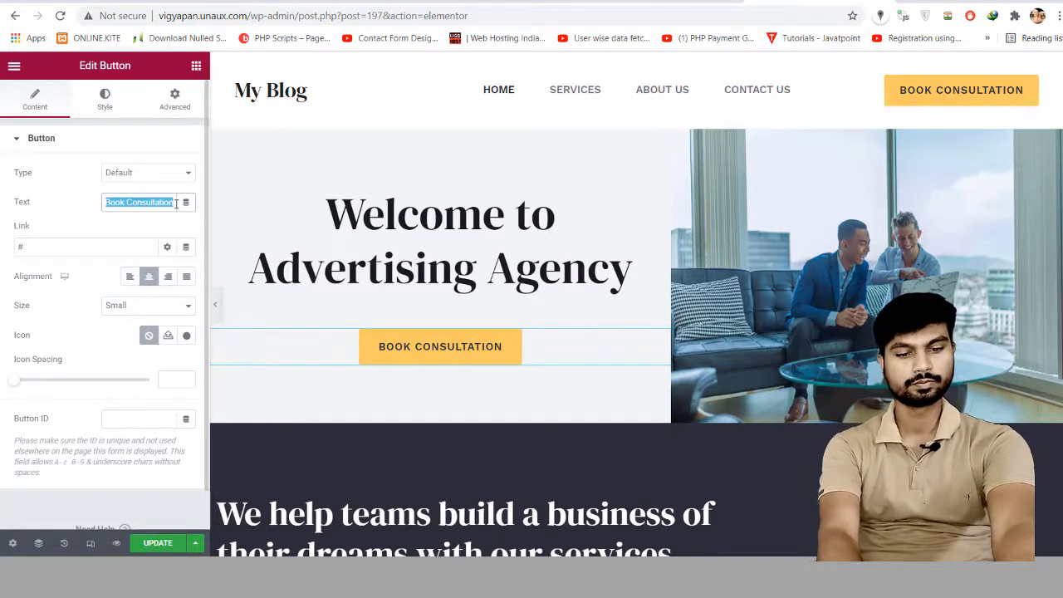
pyautogui.write('For ')
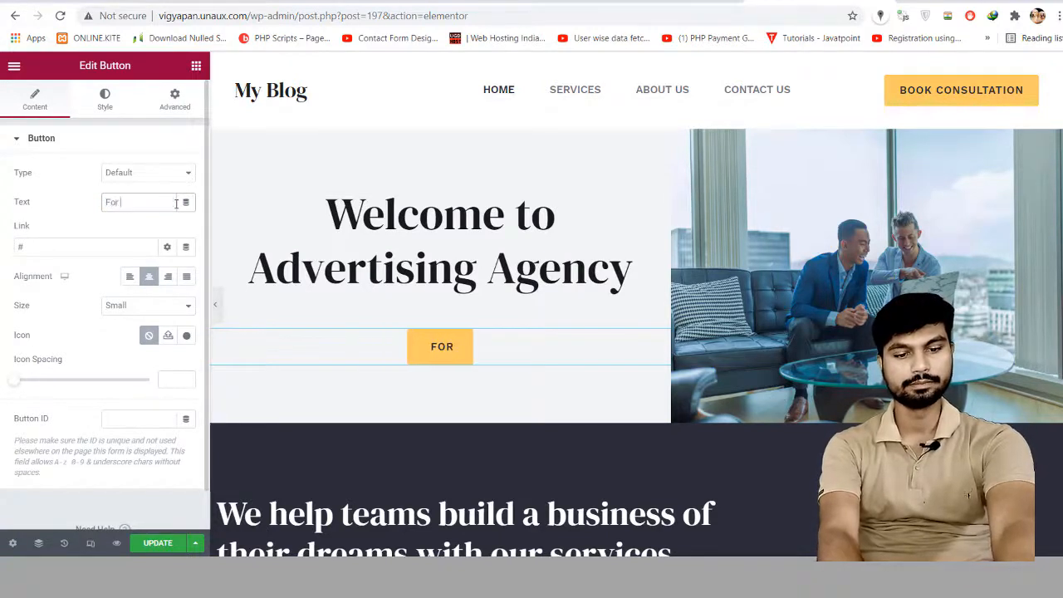
pyautogui.write('vi')
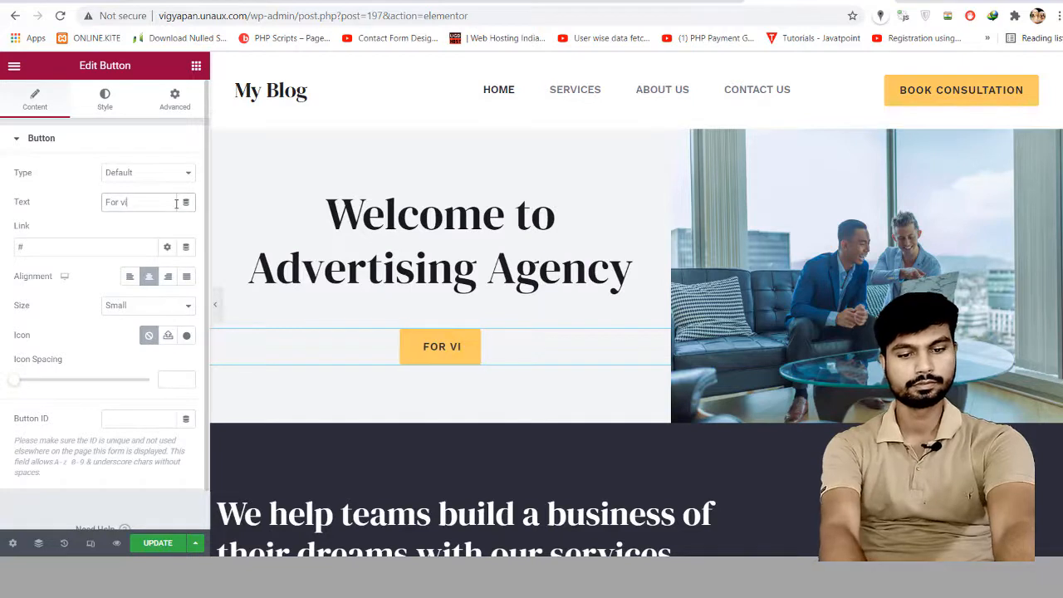
pyautogui.write('gyapn')
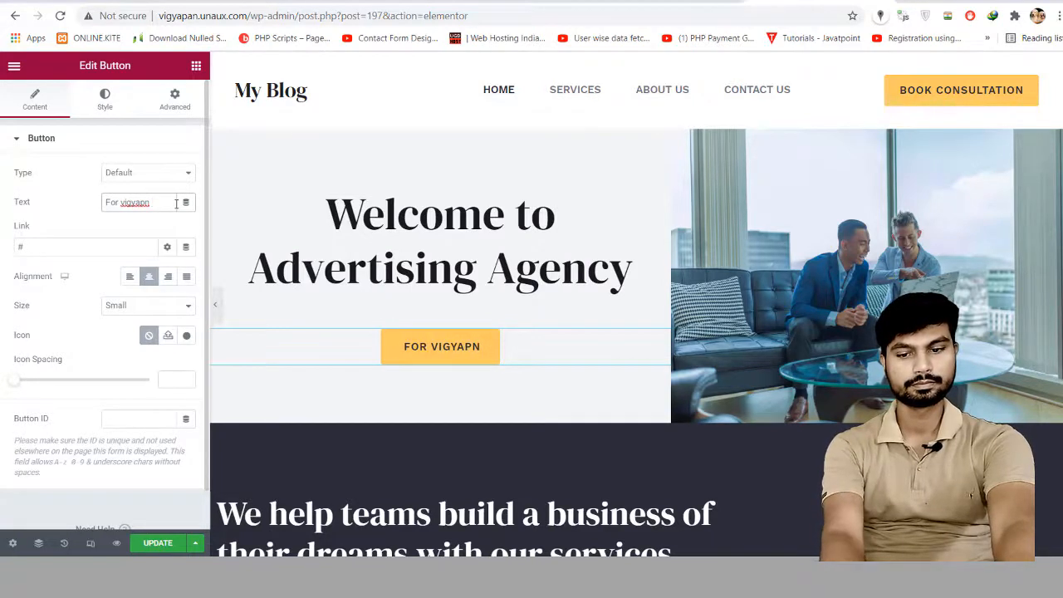
pyautogui.press('BackSpace')
pyautogui.write('a')
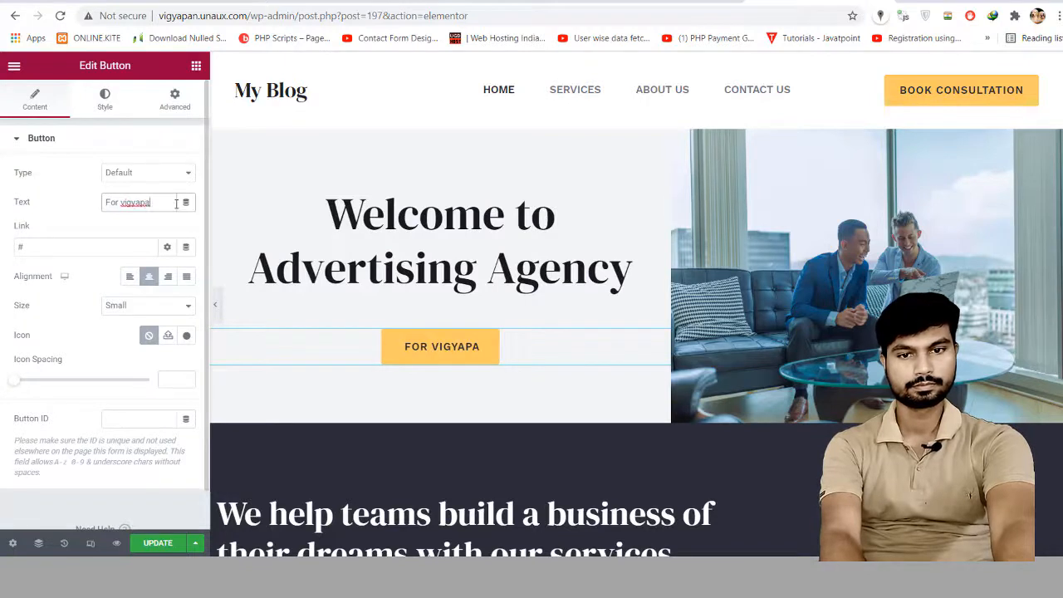
pyautogui.write('n co')
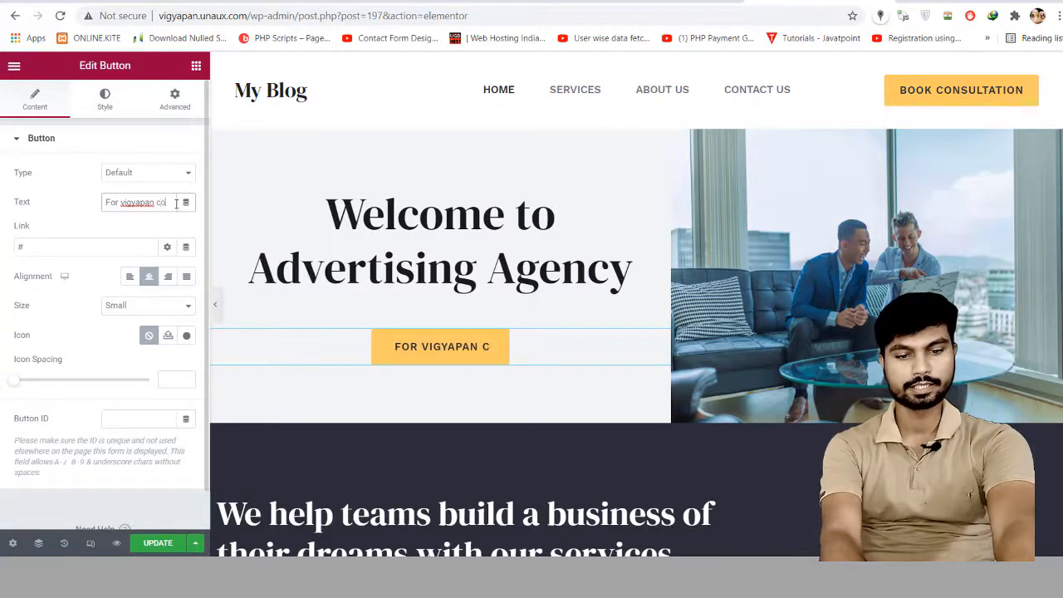
pyautogui.write('nsy')
pyautogui.press('BackSpace')
pyautogui.write('u')
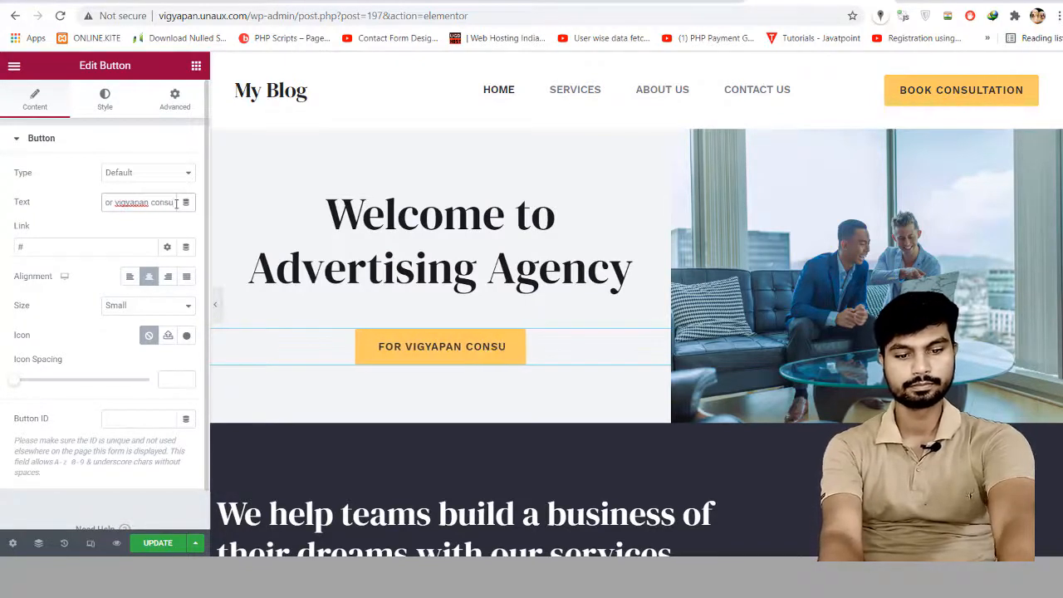
pyautogui.write('lting')
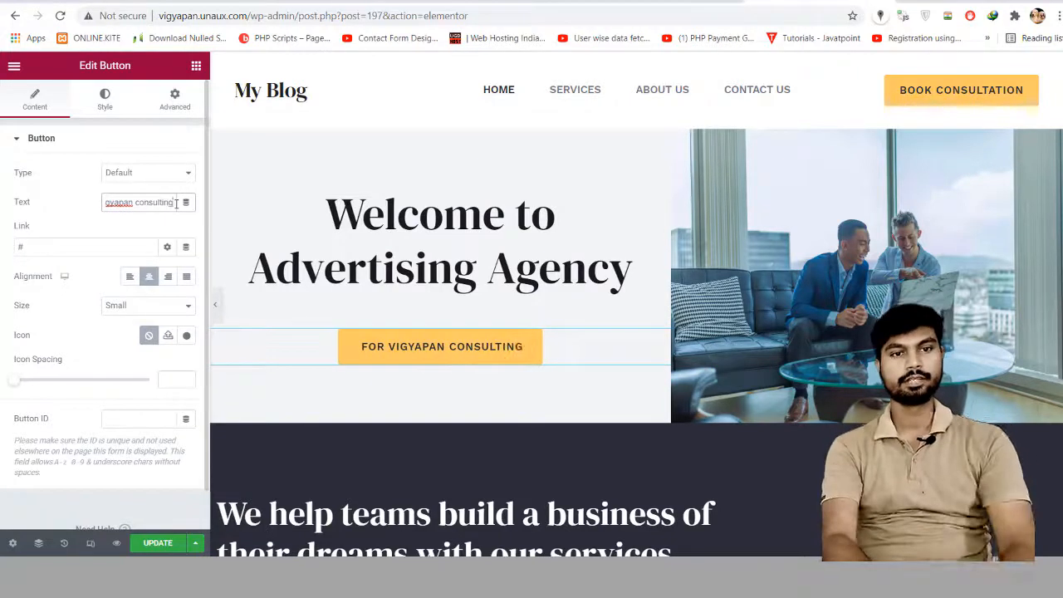
pyautogui.click(917, 256)
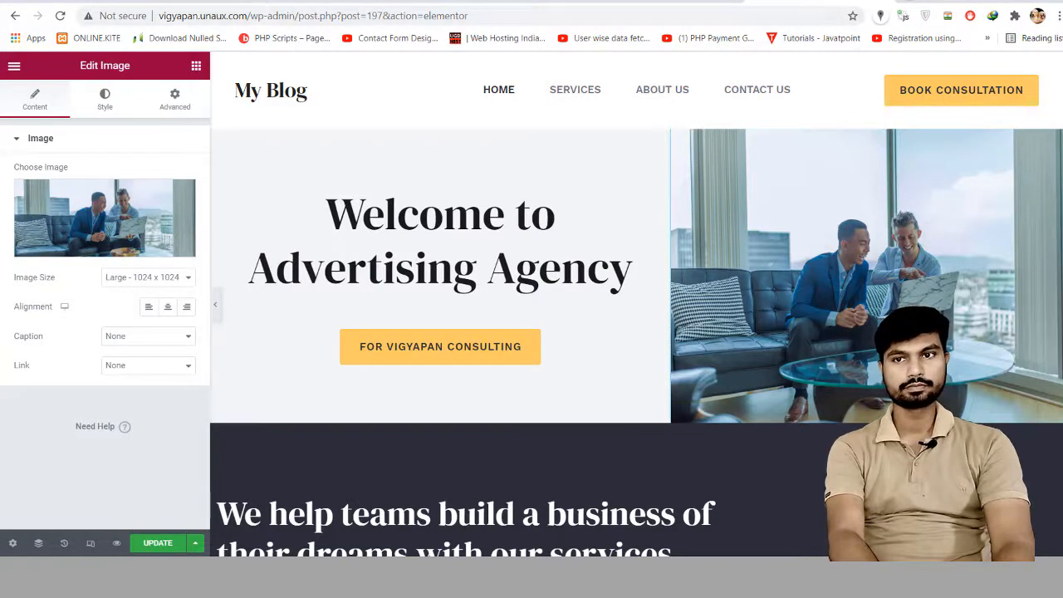
# Upload Kite Computer.jpg and insert it as the hero image, replacing the sofa photo.
pyautogui.click(93, 249)
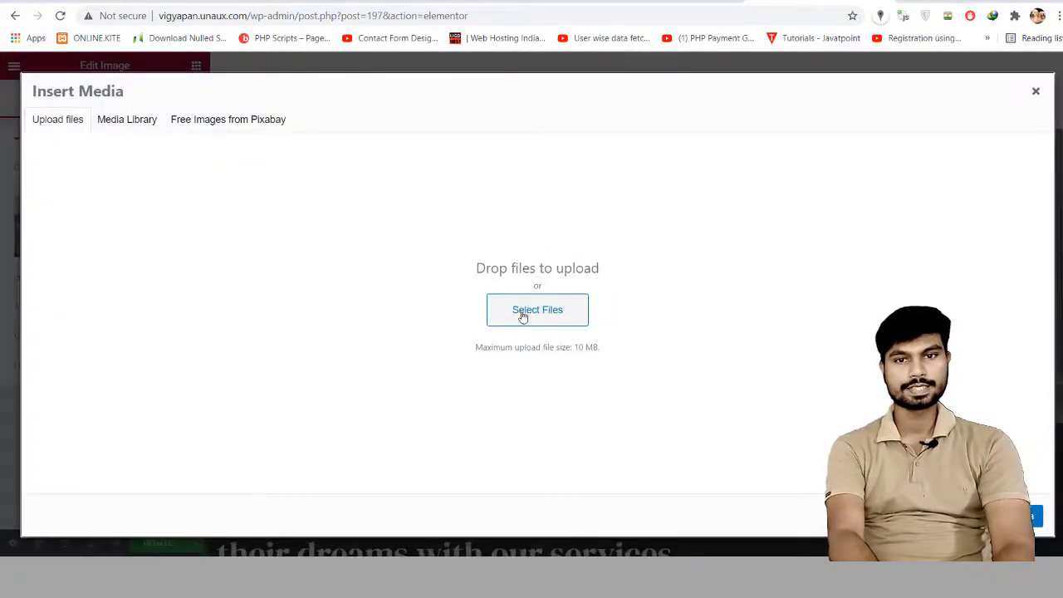
pyautogui.click(522, 319)
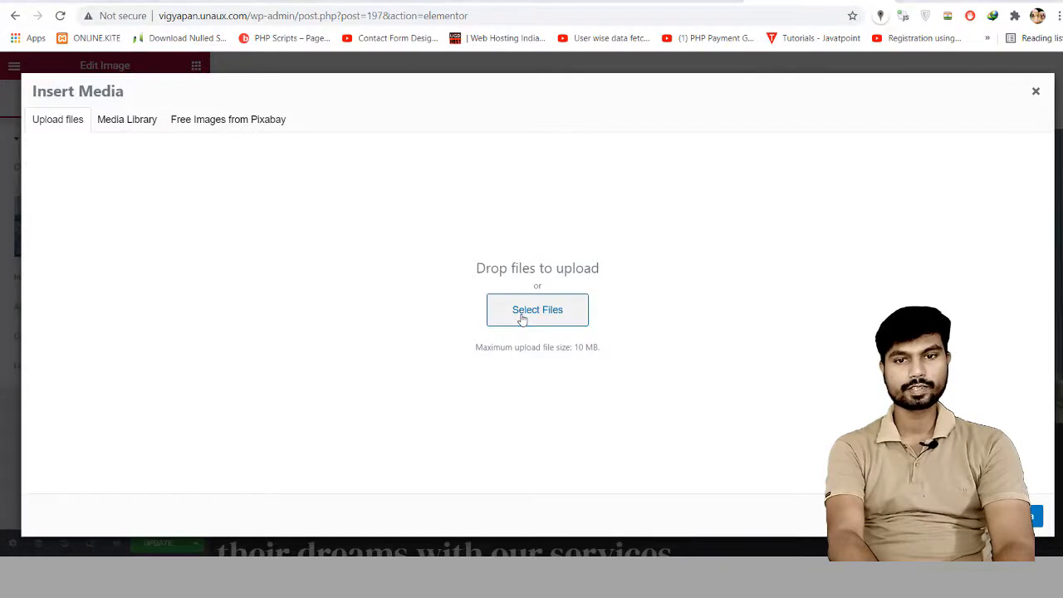
pyautogui.click(421, 293)
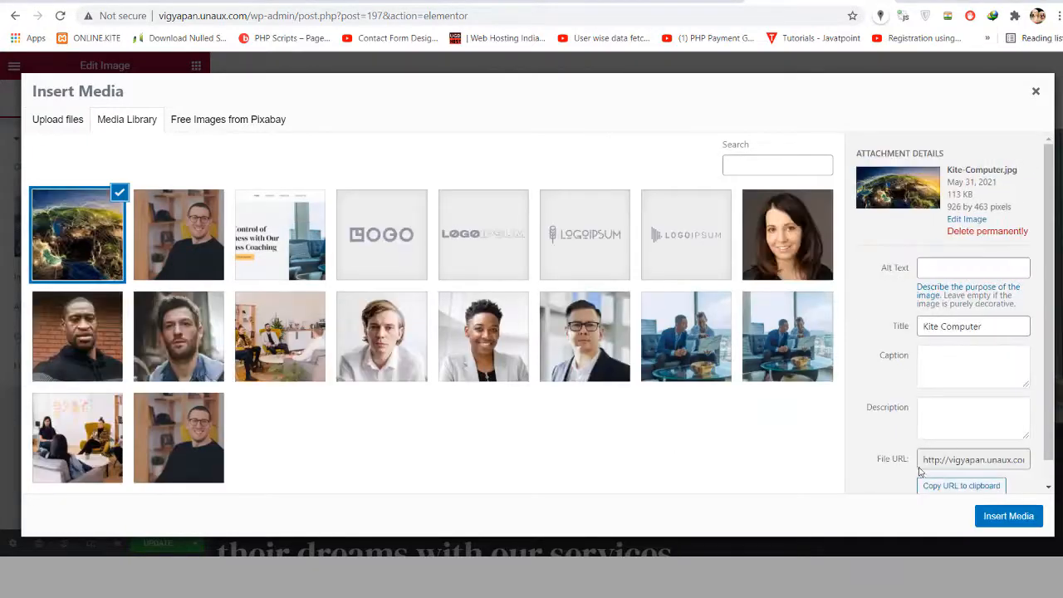
pyautogui.click(999, 518)
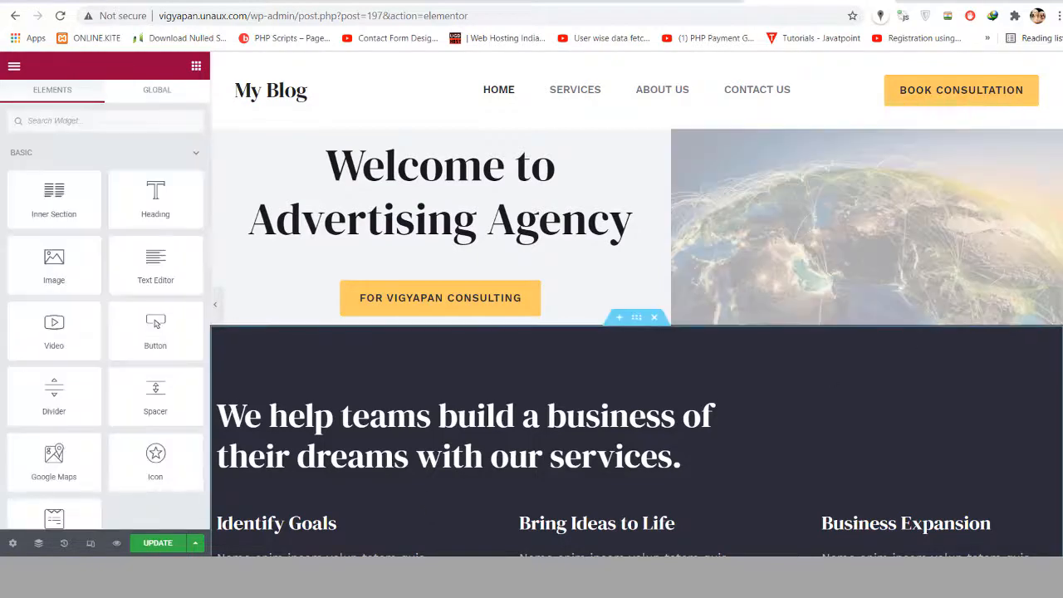
# Retype the services heading as 'We help every startup business to provide vigyapan services'.
pyautogui.scroll(-2, 629, 250)
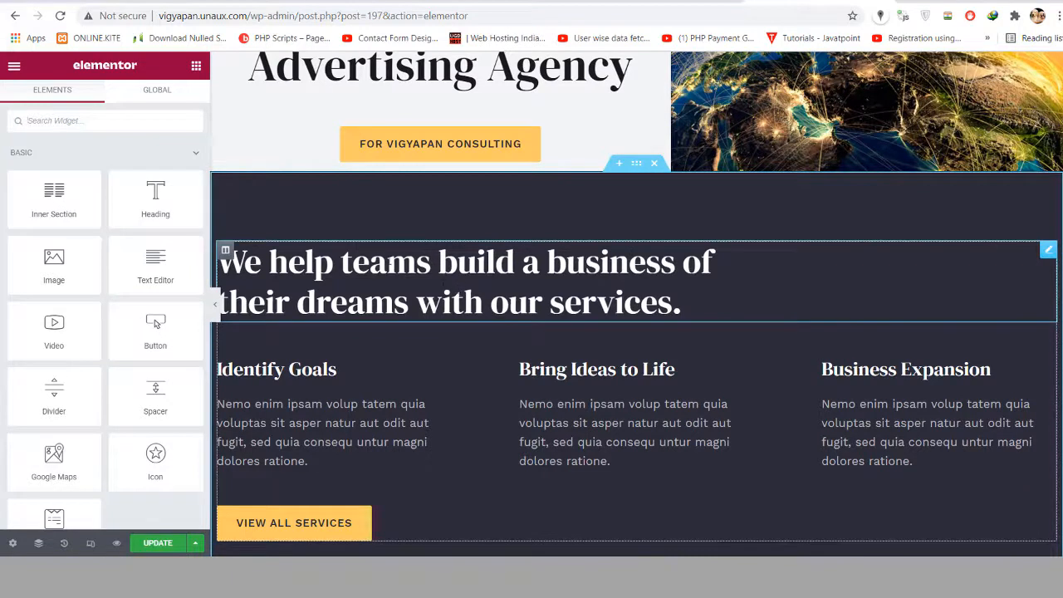
pyautogui.click(391, 262)
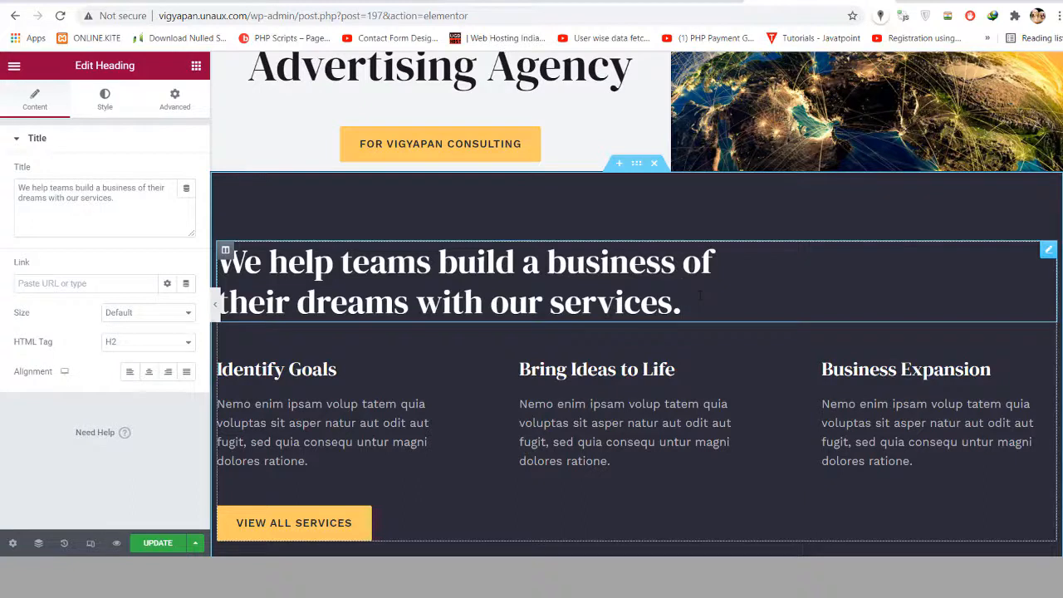
pyautogui.moveTo(700, 295); pyautogui.dragTo(213, 243)
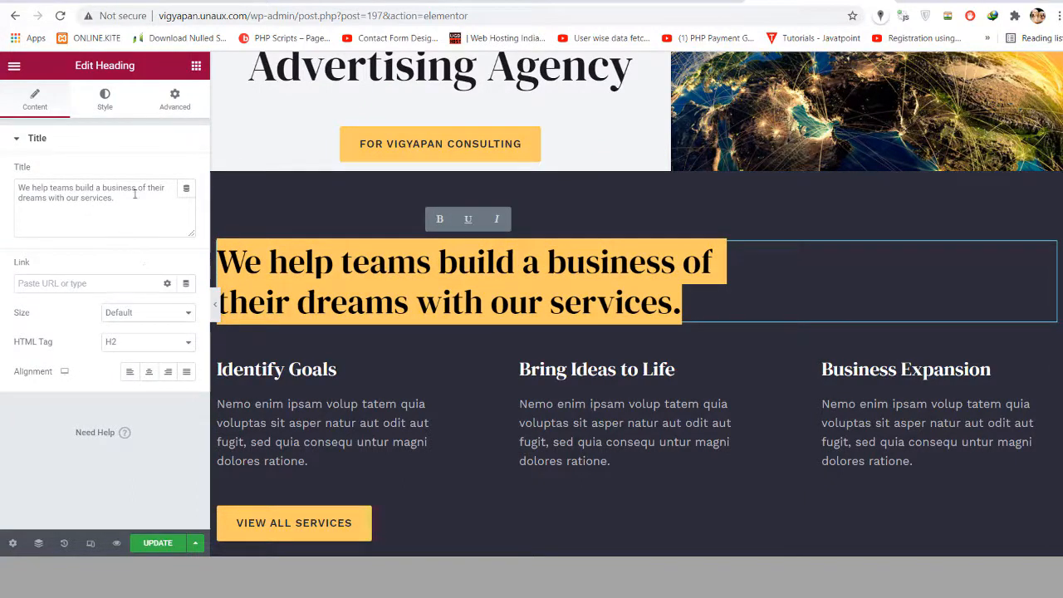
pyautogui.moveTo(135, 200); pyautogui.dragTo(7, 192)
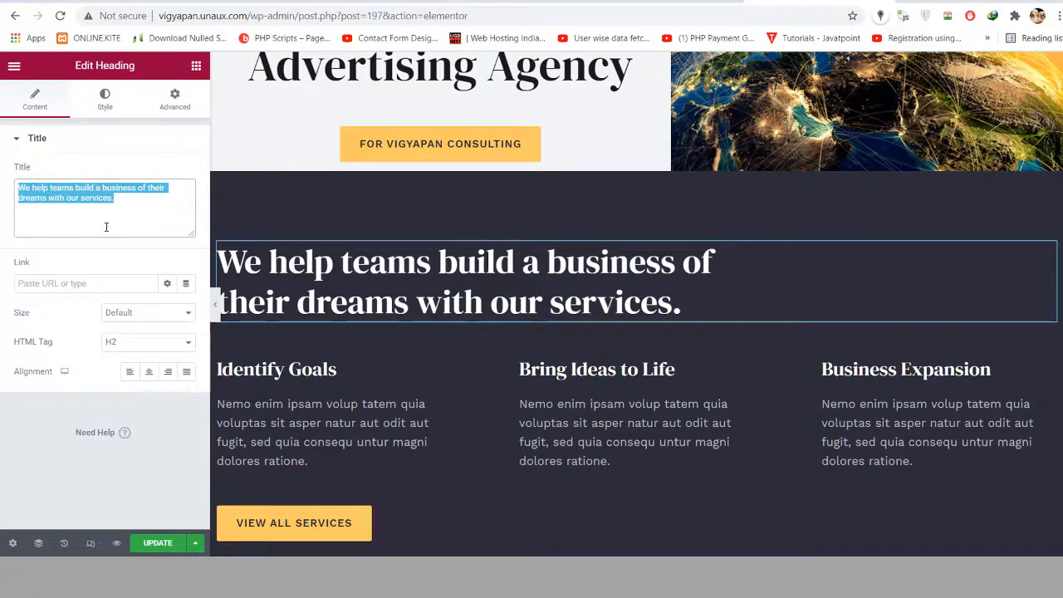
pyautogui.click(682, 302)
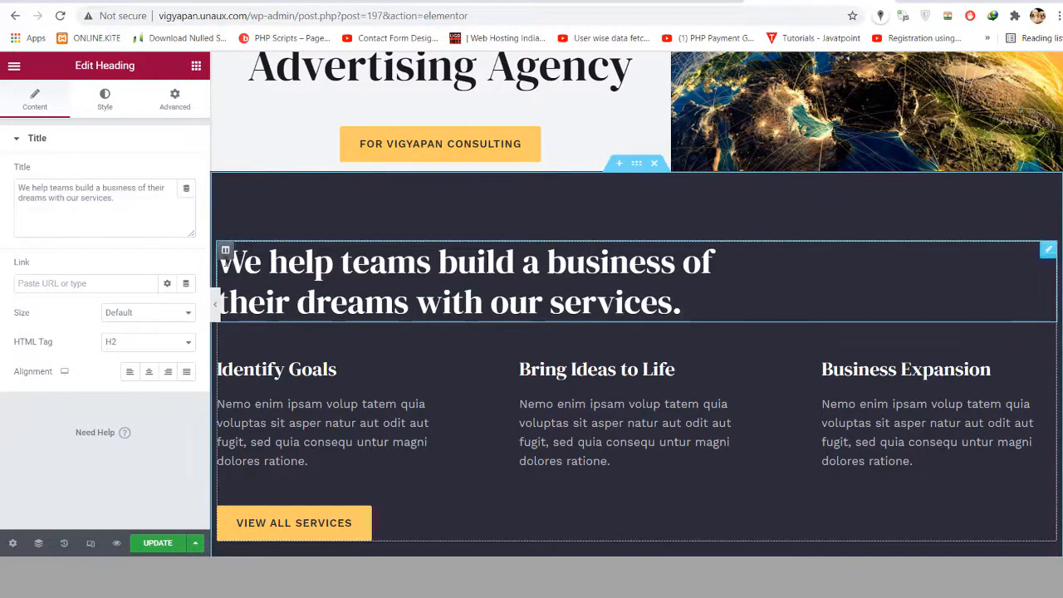
pyautogui.moveTo(220, 262); pyautogui.dragTo(856, 296)
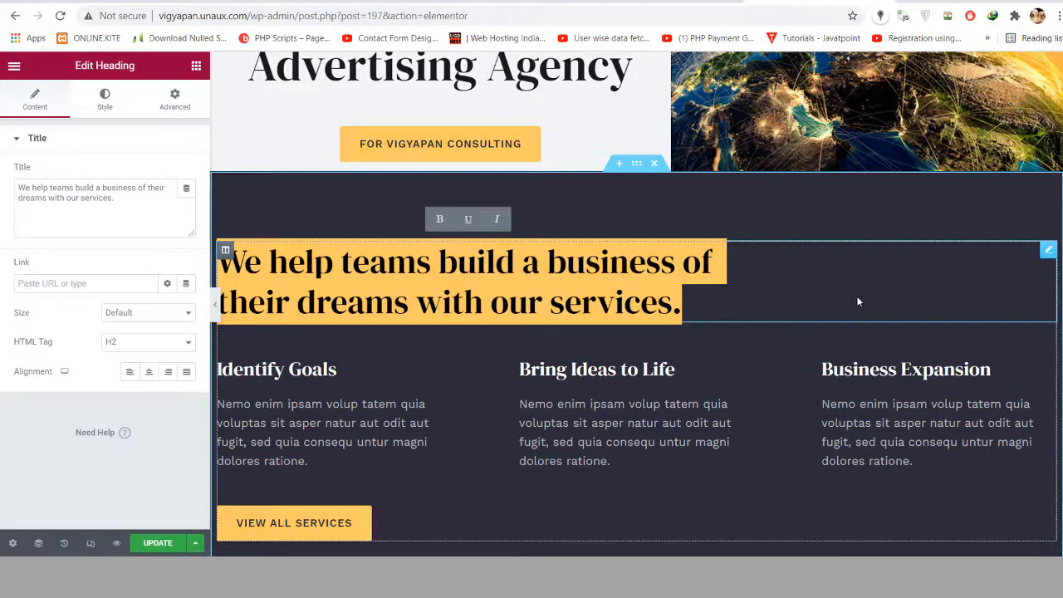
pyautogui.write('We')
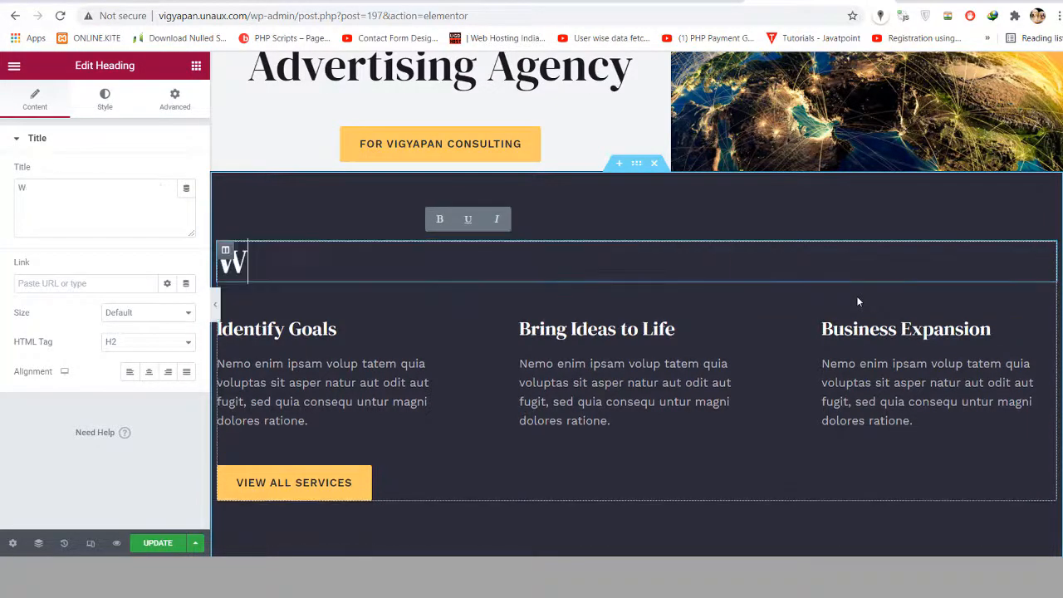
pyautogui.write(' help every startup business to provide best vigyapan services')
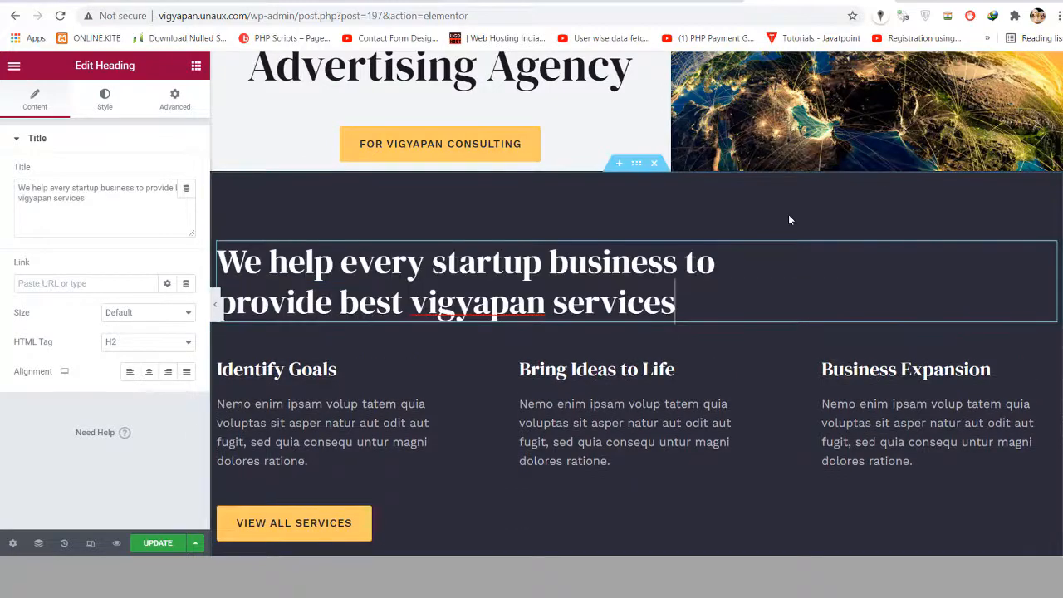
pyautogui.scroll(-5, 789, 219)
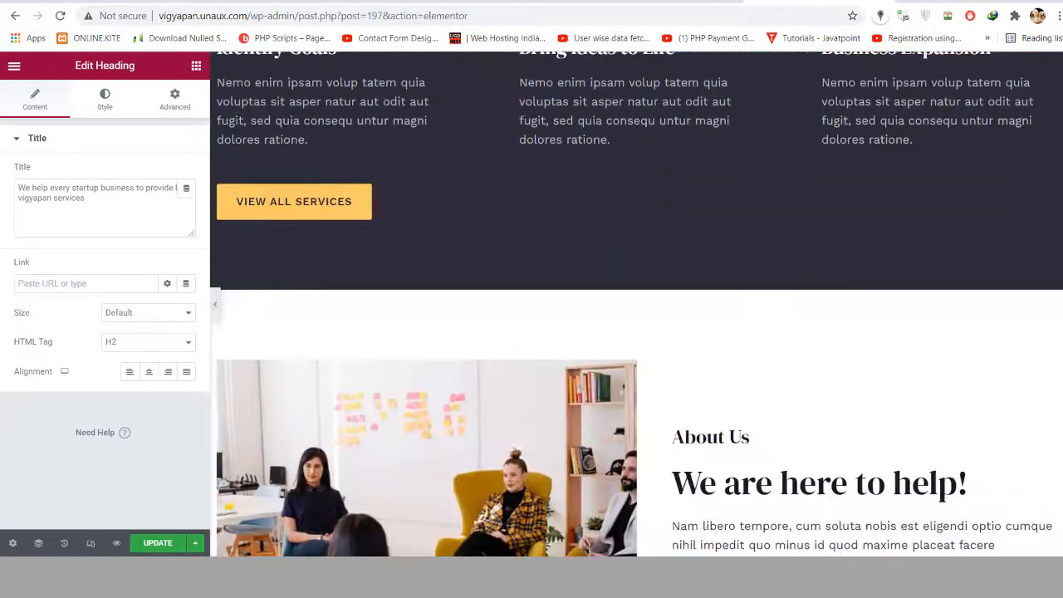
pyautogui.scroll(-3, 636, 304)
pyautogui.scroll(-1, 636, 303)
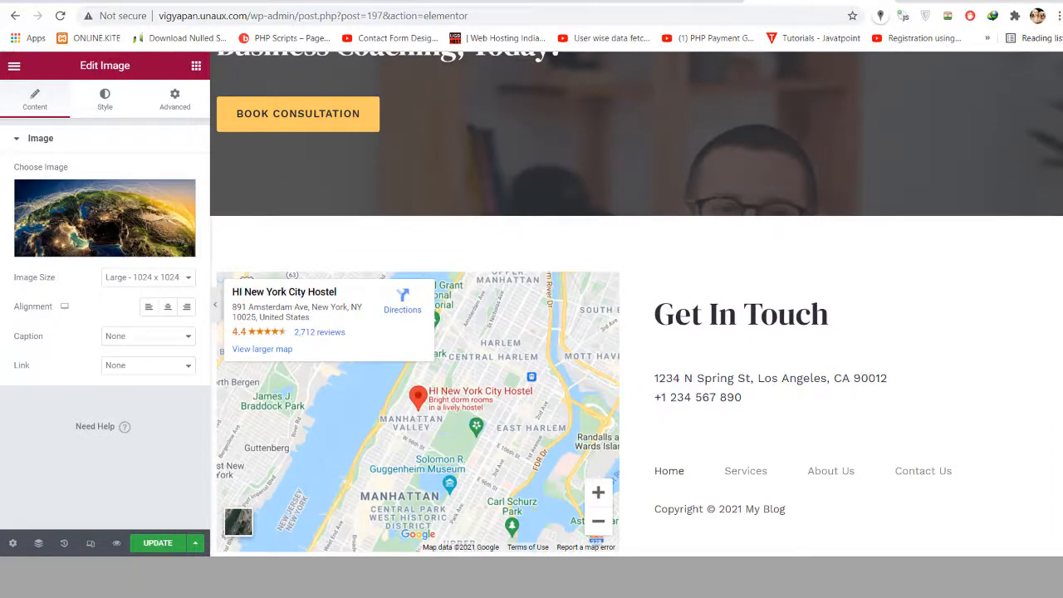
pyautogui.scroll(3, 636, 303)
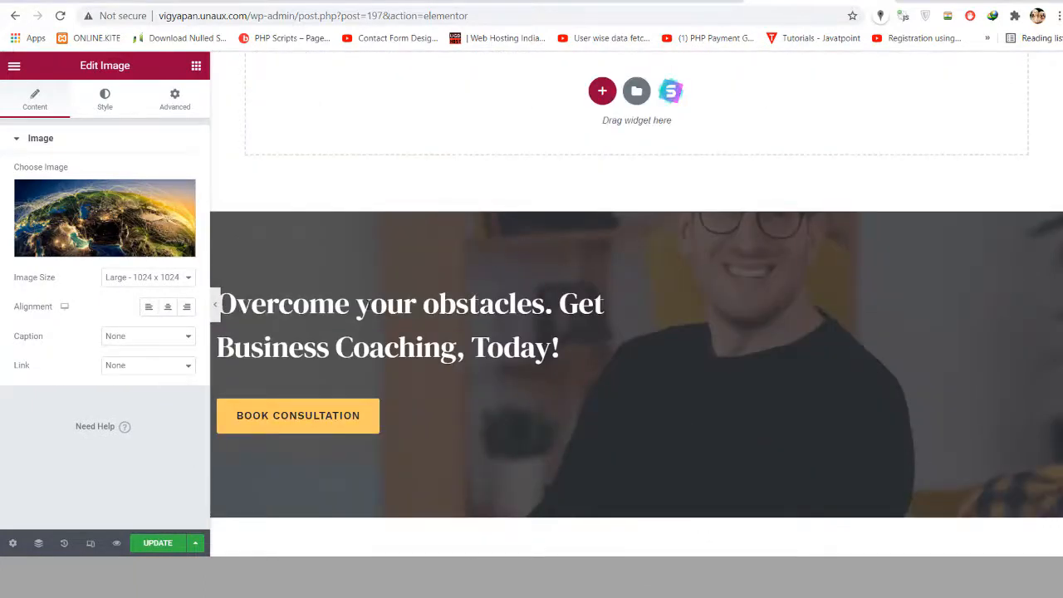
# Return to the widget panel and save the home page edits with Update.
pyautogui.click(196, 66)
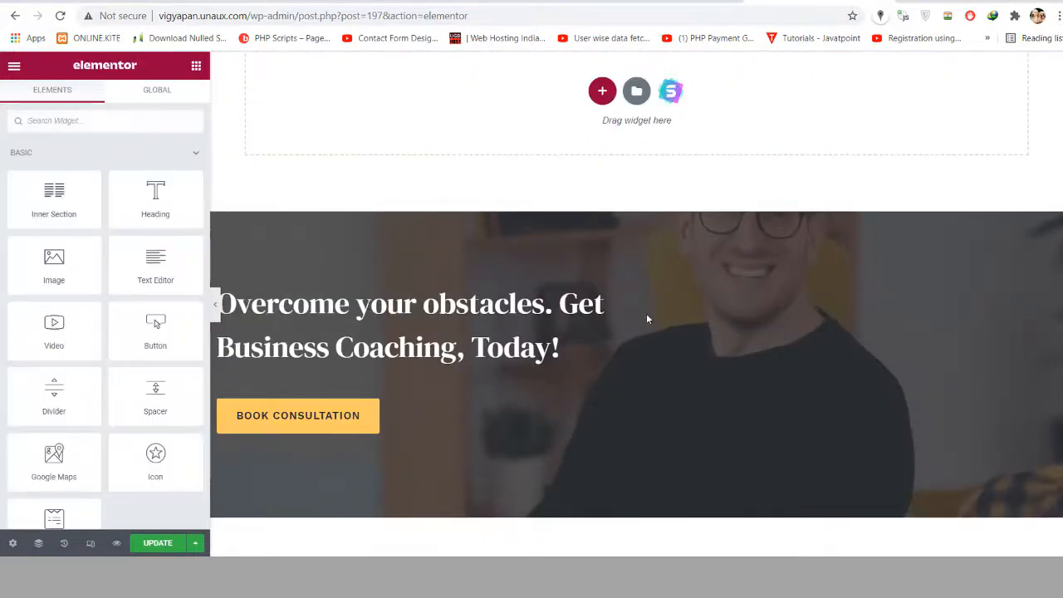
pyautogui.scroll(10, 636, 304)
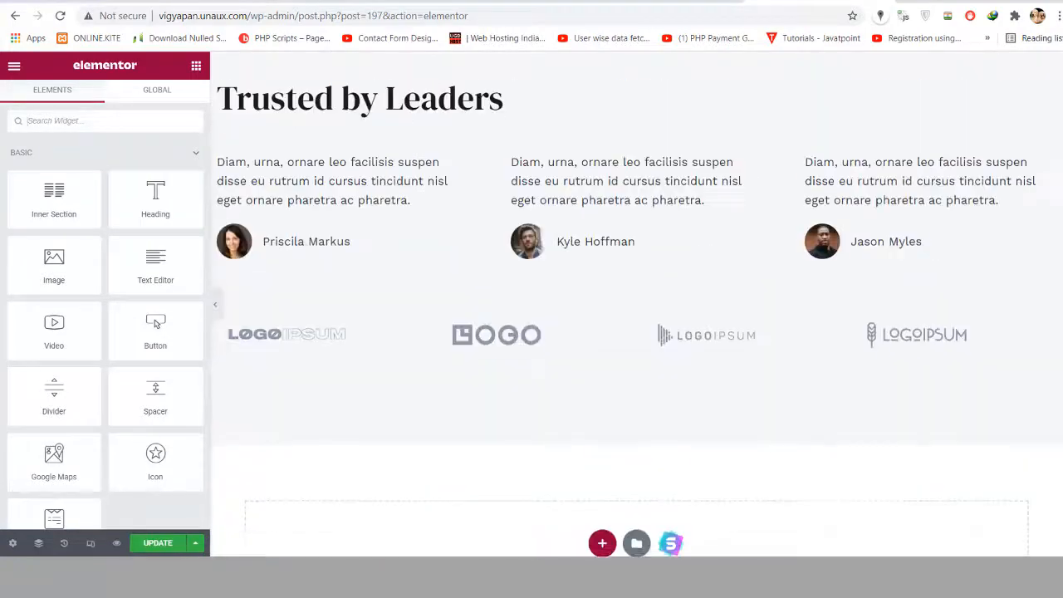
pyautogui.scroll(15, 636, 303)
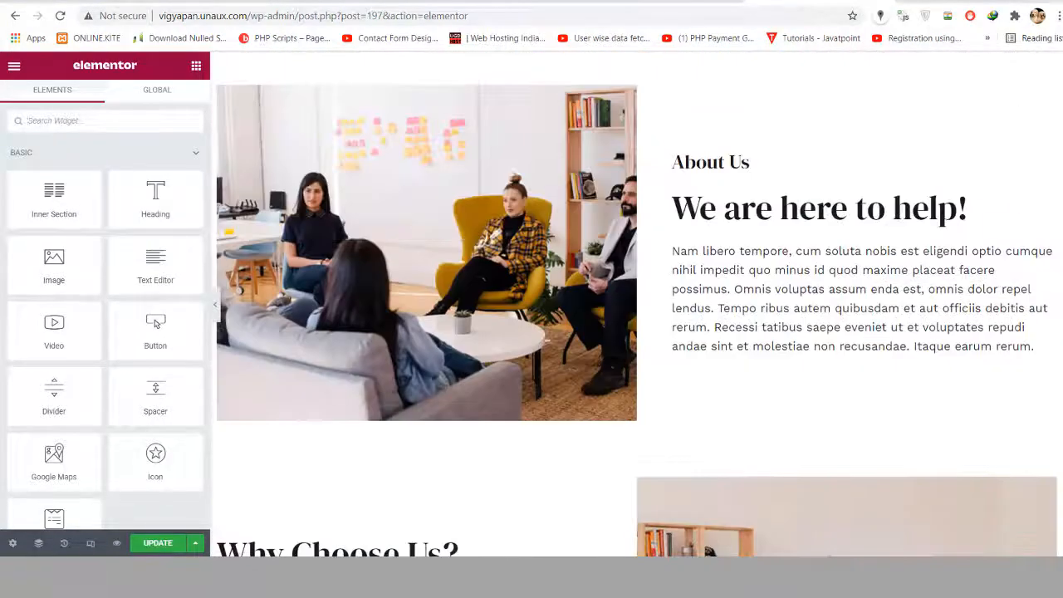
pyautogui.scroll(3, 718, 285)
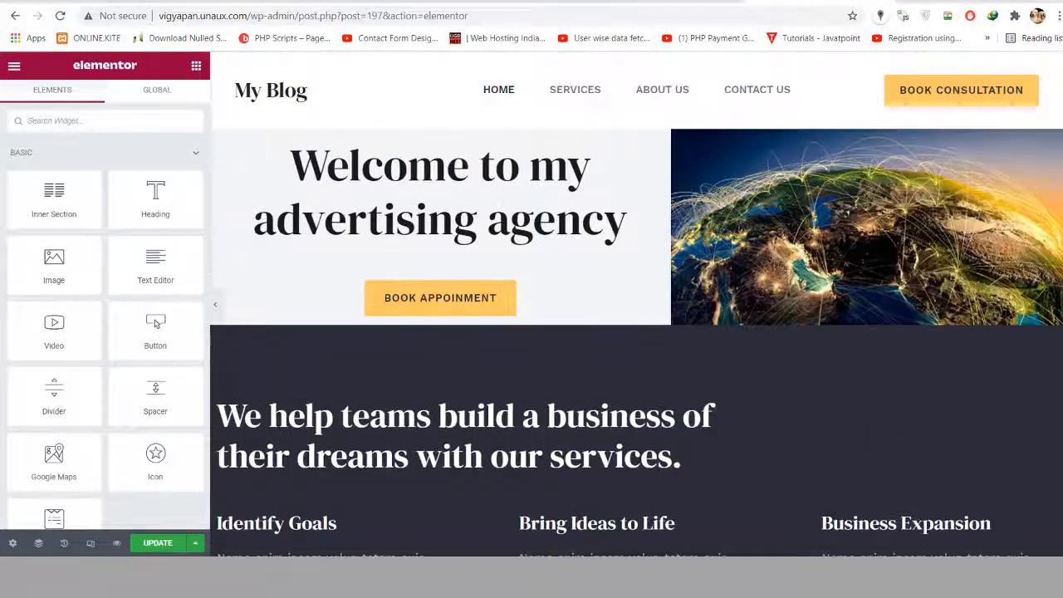
pyautogui.click(159, 544)
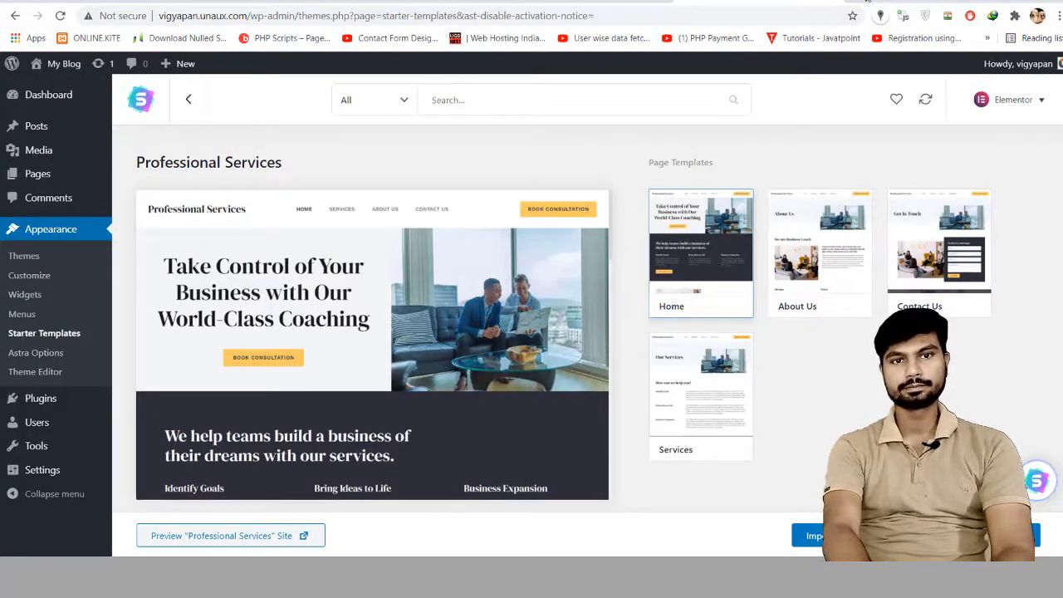
# Visit the live site from the My Blog admin bar menu.
pyautogui.moveTo(54, 89)
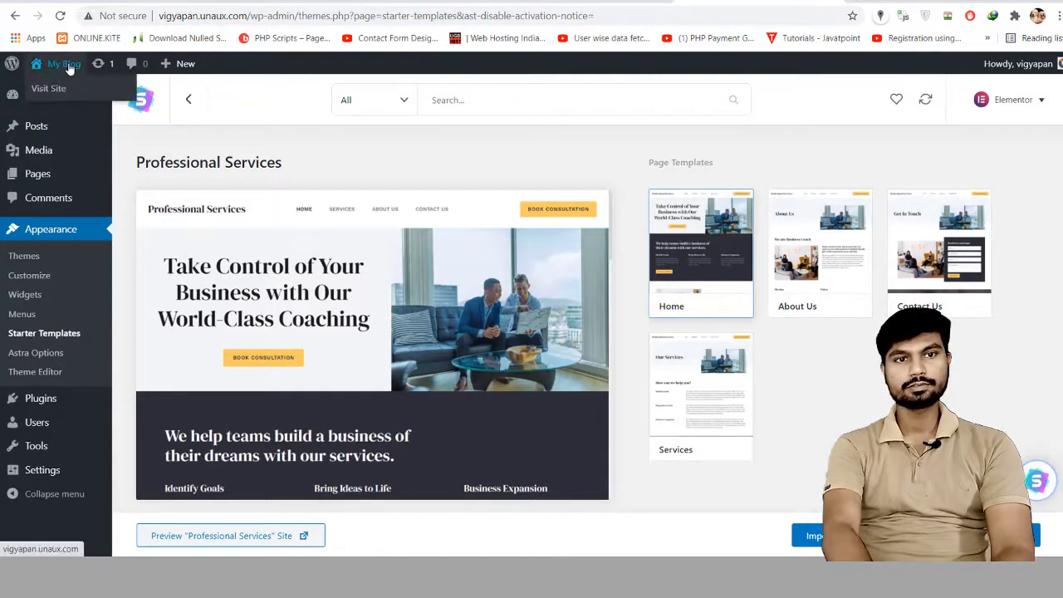
pyautogui.click(55, 90)
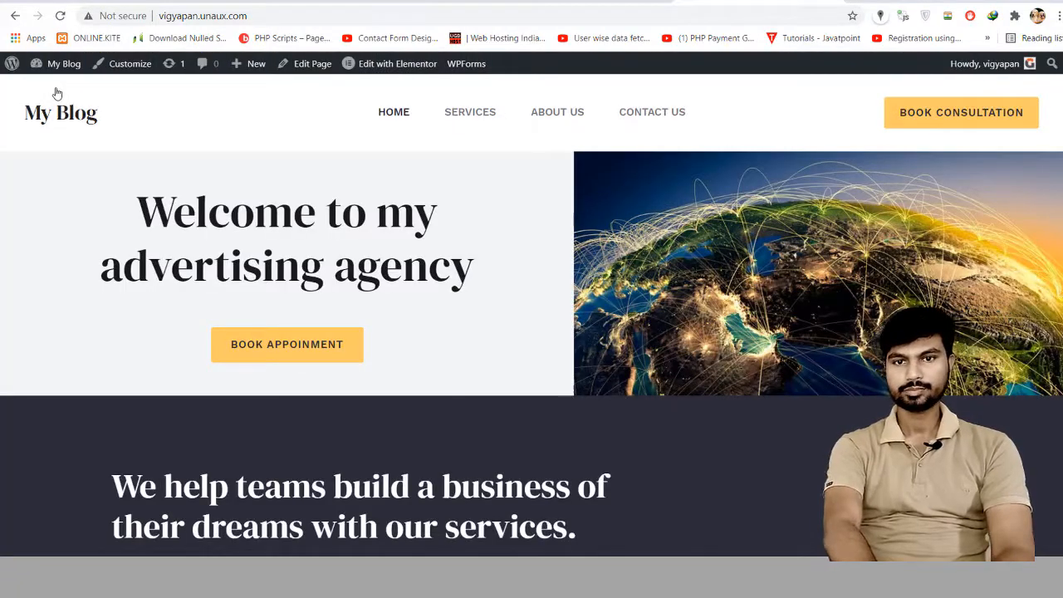
# Browse the live Services, About Us and Contact Us pages, scrolling through the contact page.
pyautogui.click(466, 117)
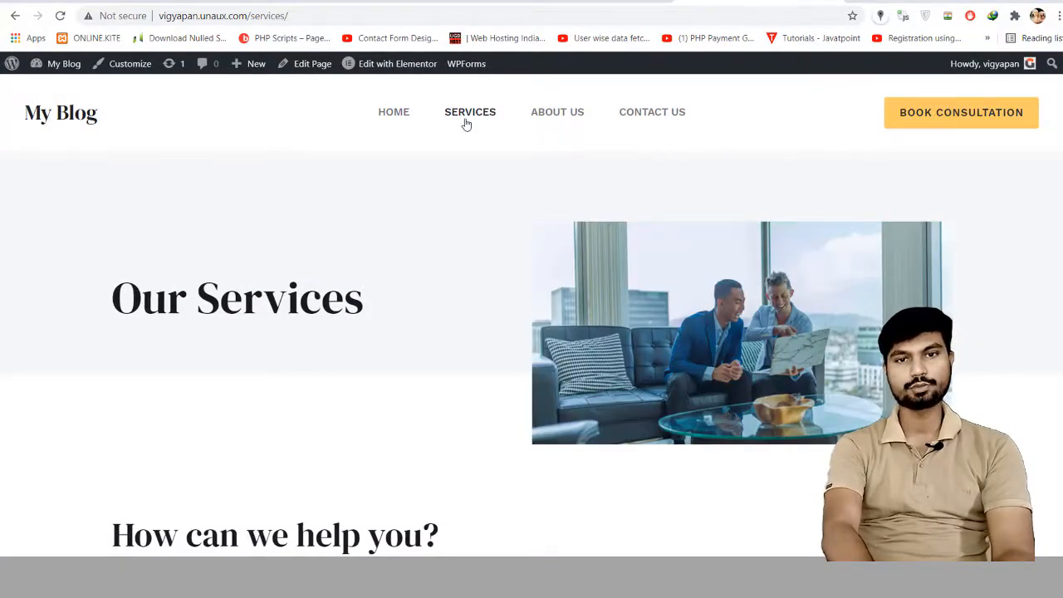
pyautogui.moveTo(402, 68)
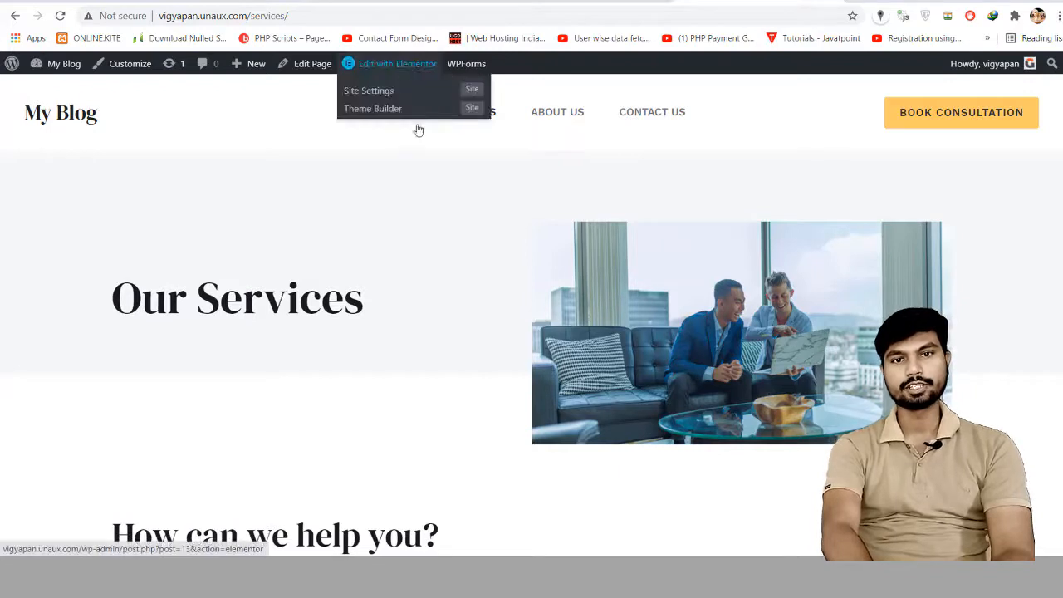
pyautogui.click(571, 118)
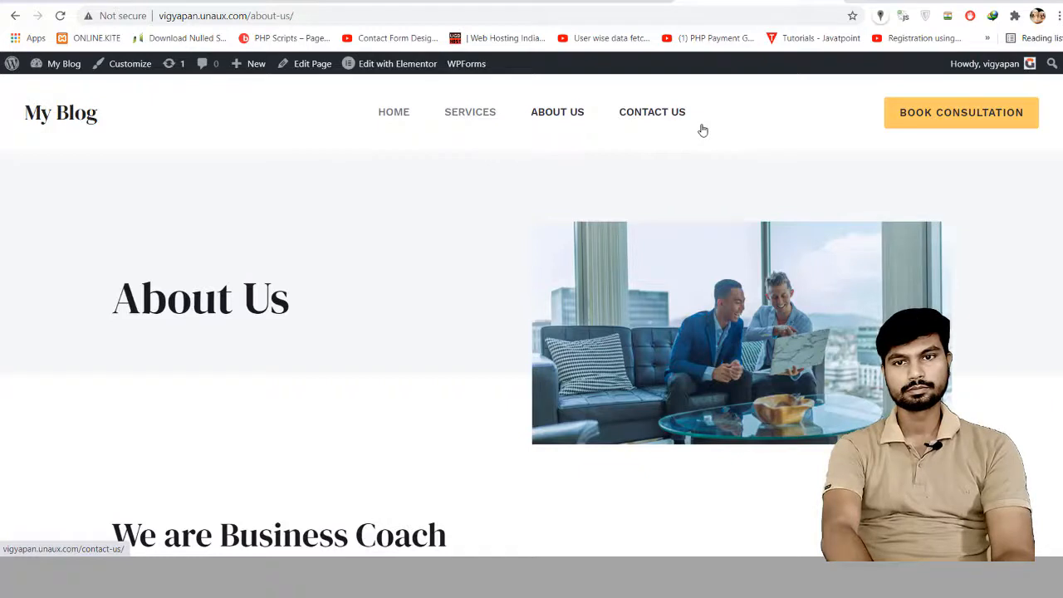
pyautogui.click(656, 114)
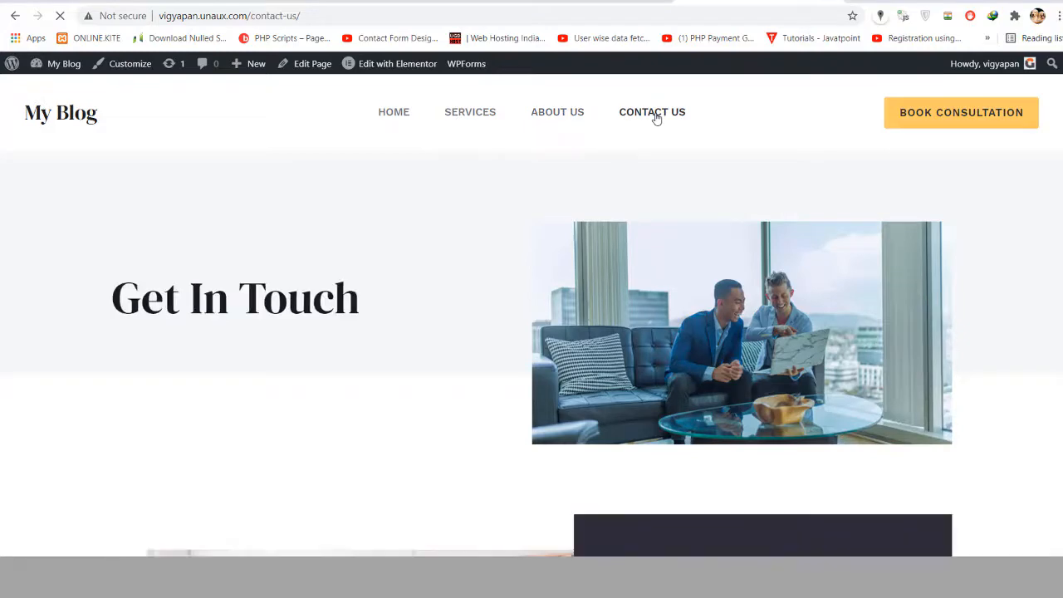
pyautogui.scroll(-1, 532, 315)
pyautogui.scroll(-13, 531, 315)
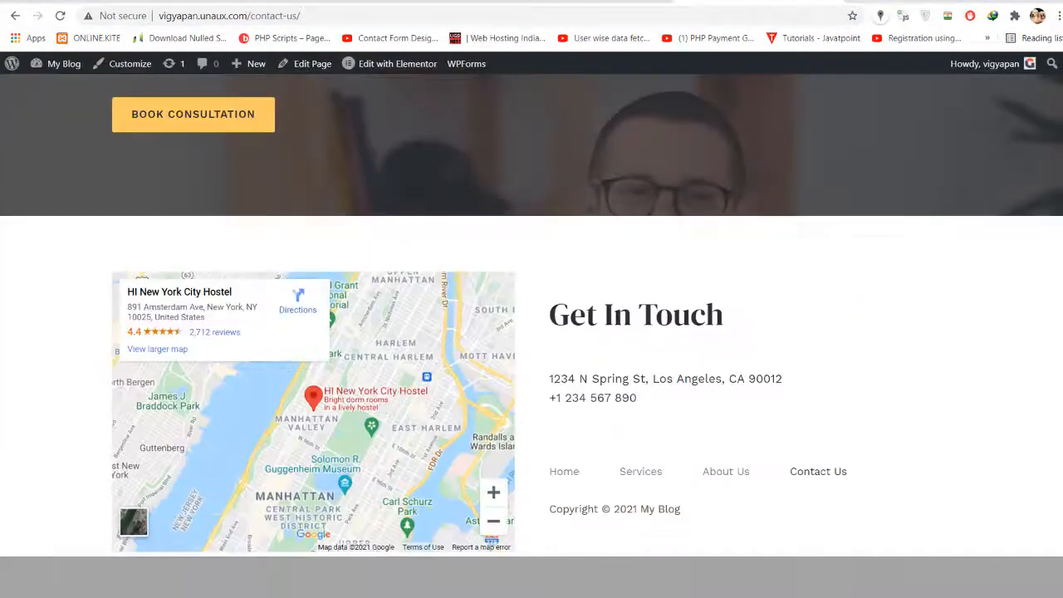
pyautogui.scroll(15, 531, 316)
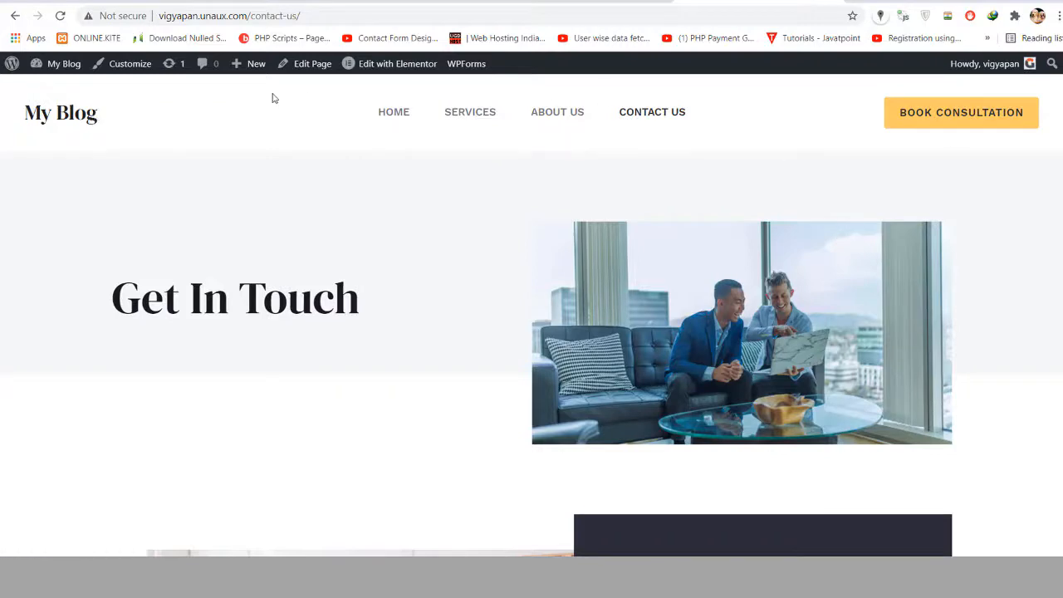
# Open the Customizer and bring up the header logo and site title settings.
pyautogui.click(130, 65)
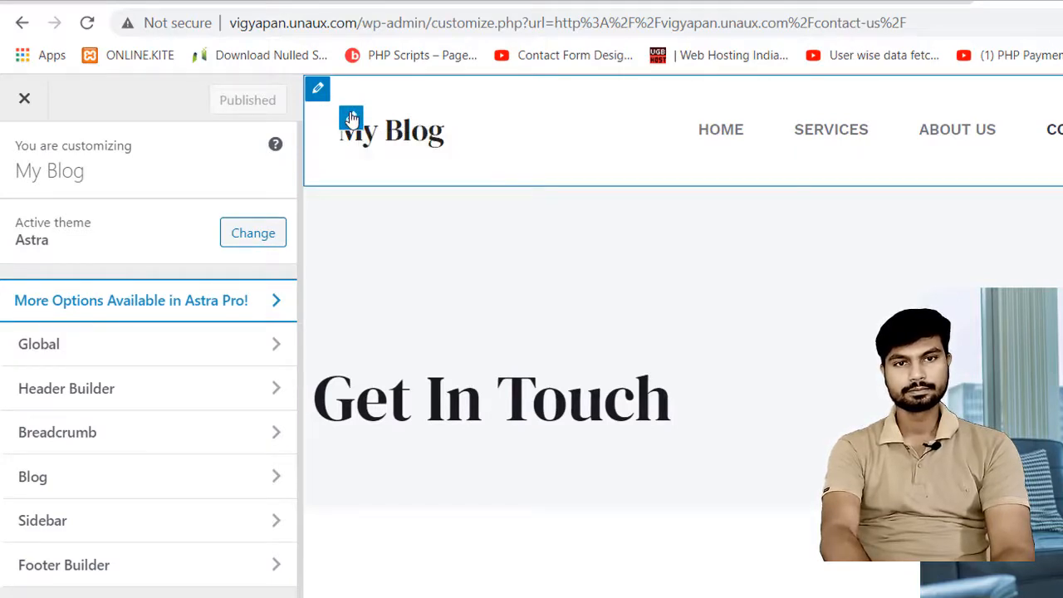
pyautogui.click(351, 119)
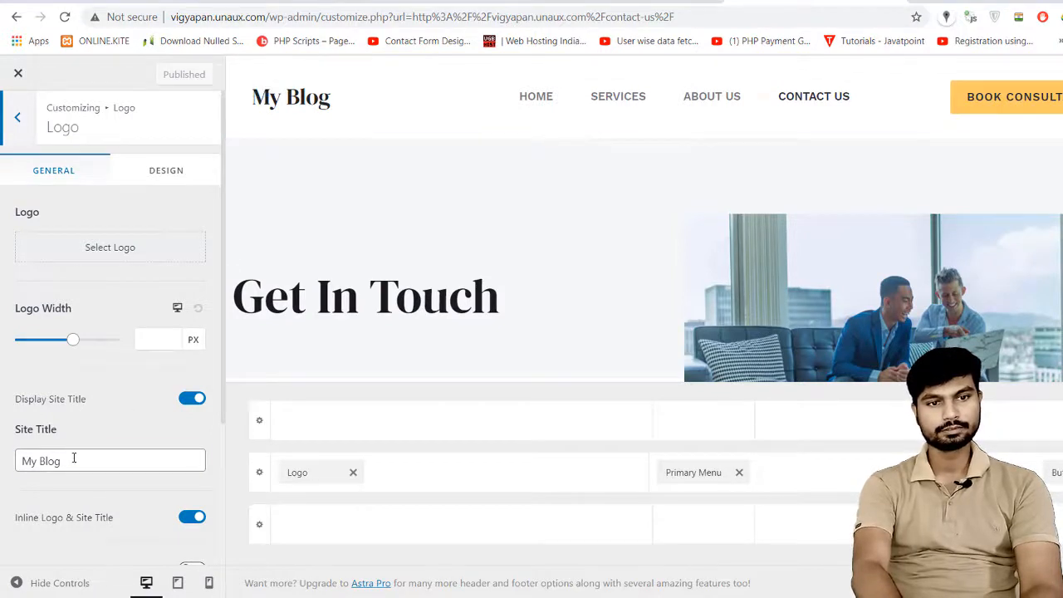
# Change the site title from My Blog to Vigyapan.
pyautogui.moveTo(74, 458); pyautogui.dragTo(11, 465)
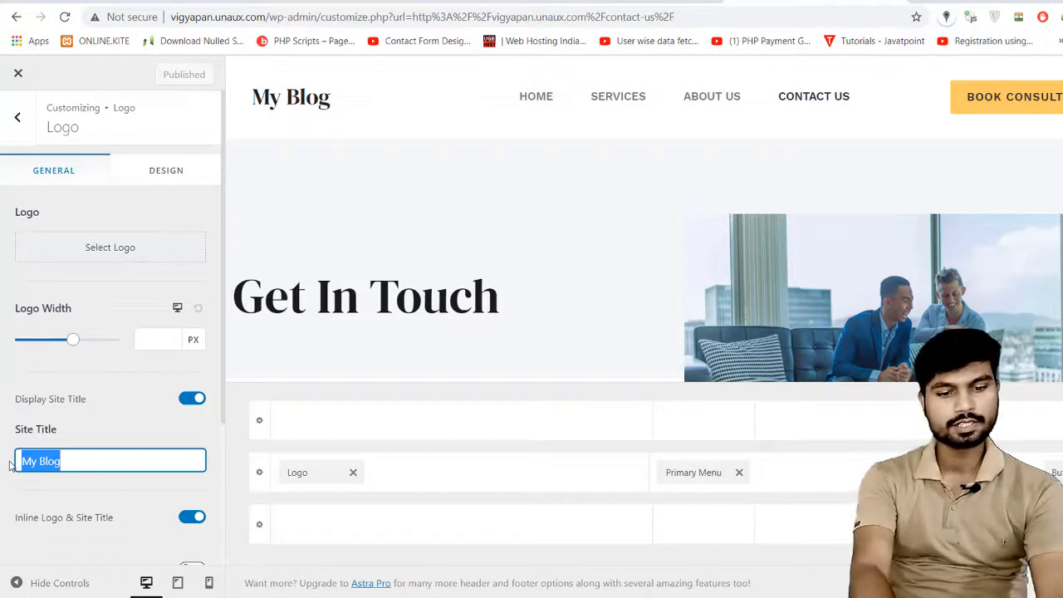
pyautogui.write('Vi')
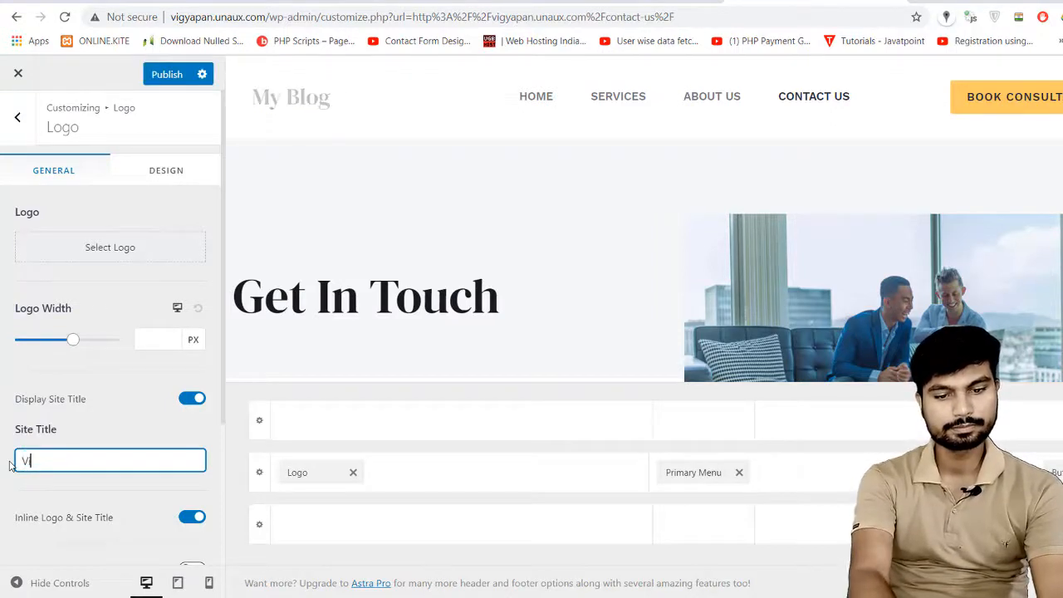
pyautogui.write('gyapan')
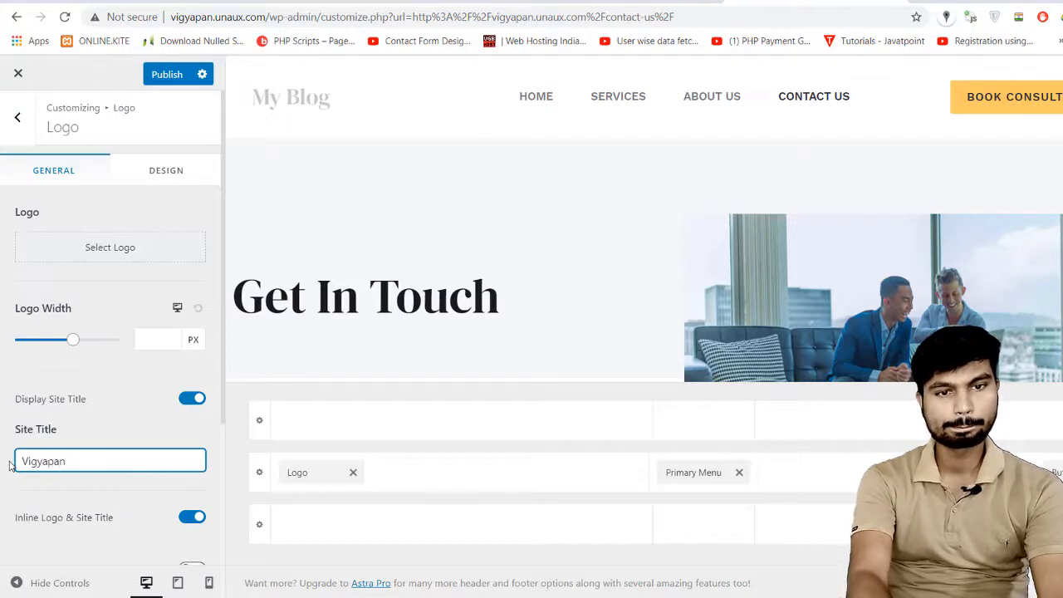
pyautogui.click(125, 371)
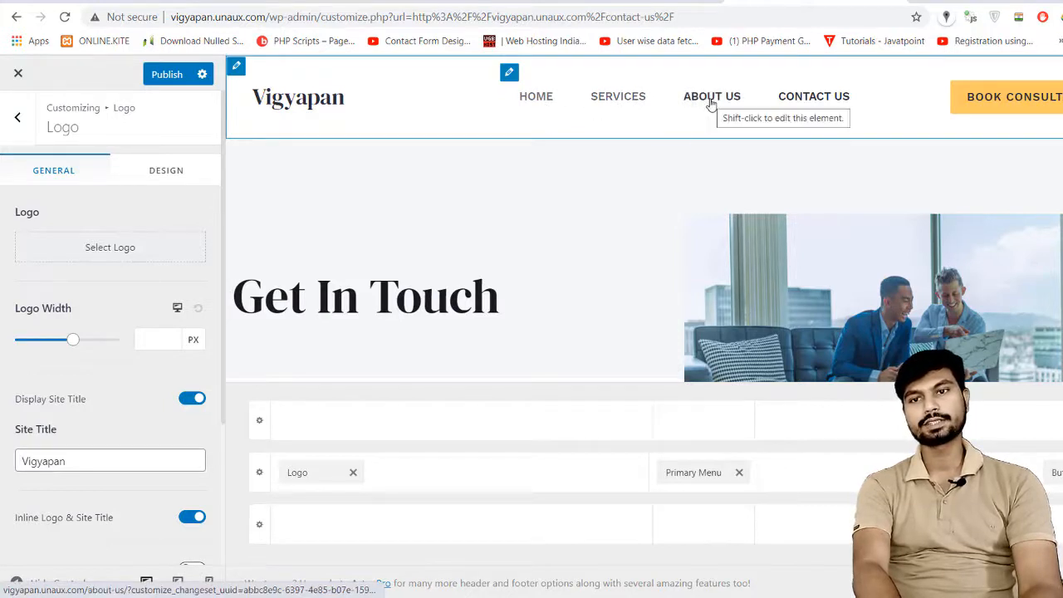
pyautogui.click(509, 74)
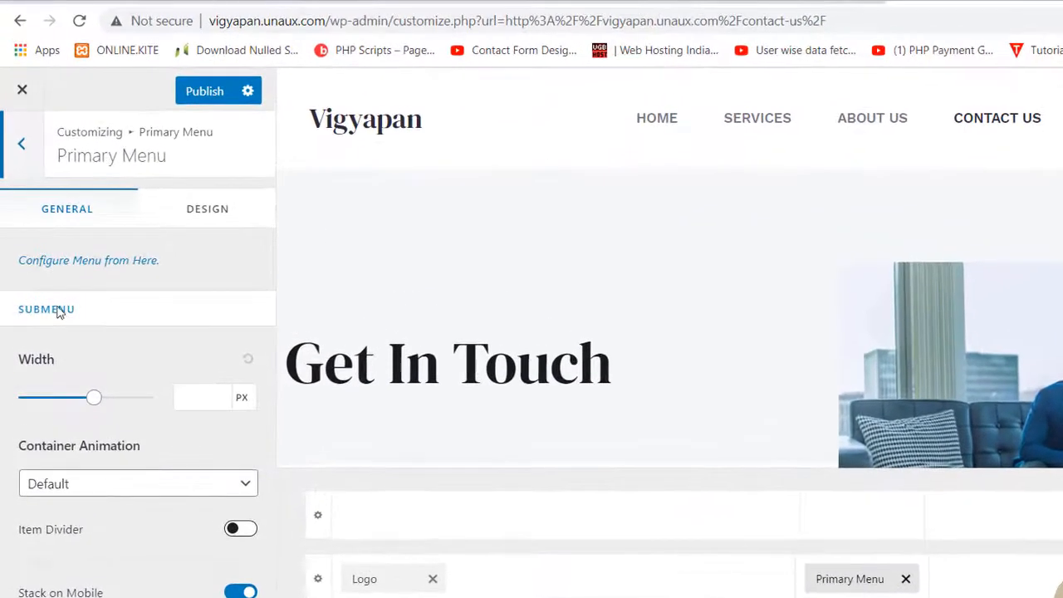
# Edit the Primary Menu, inspect its Home item, and list pages available to add.
pyautogui.click(102, 263)
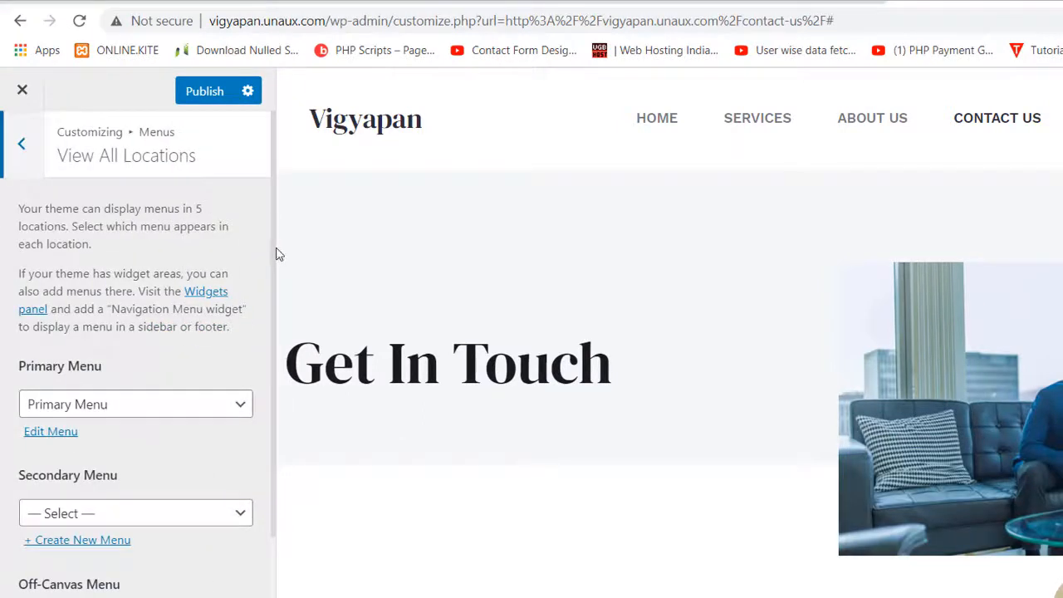
pyautogui.moveTo(274, 247); pyautogui.dragTo(284, 198)
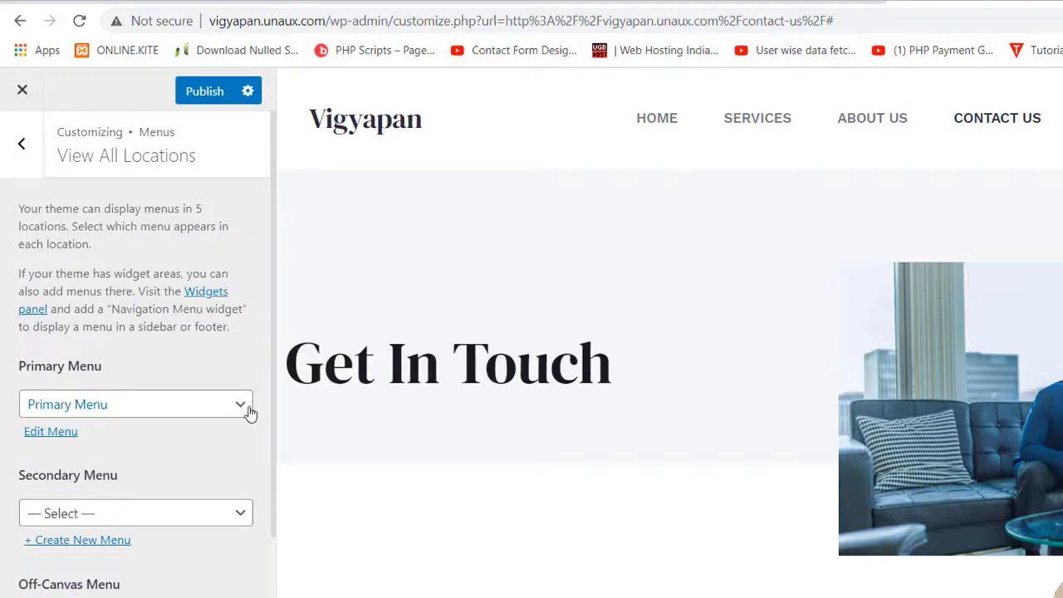
pyautogui.moveTo(273, 438); pyautogui.dragTo(272, 597)
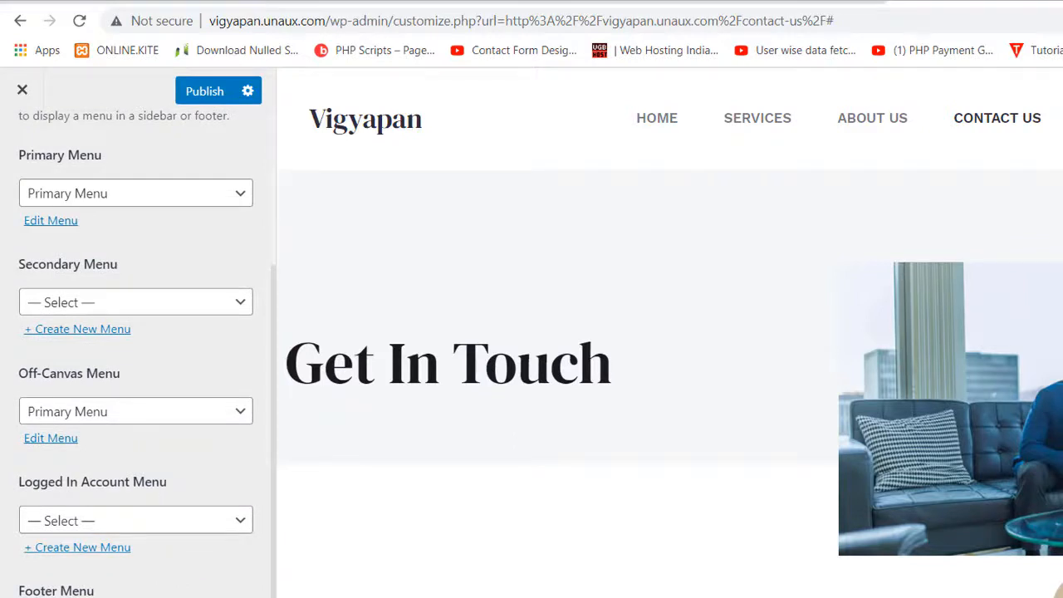
pyautogui.click(51, 226)
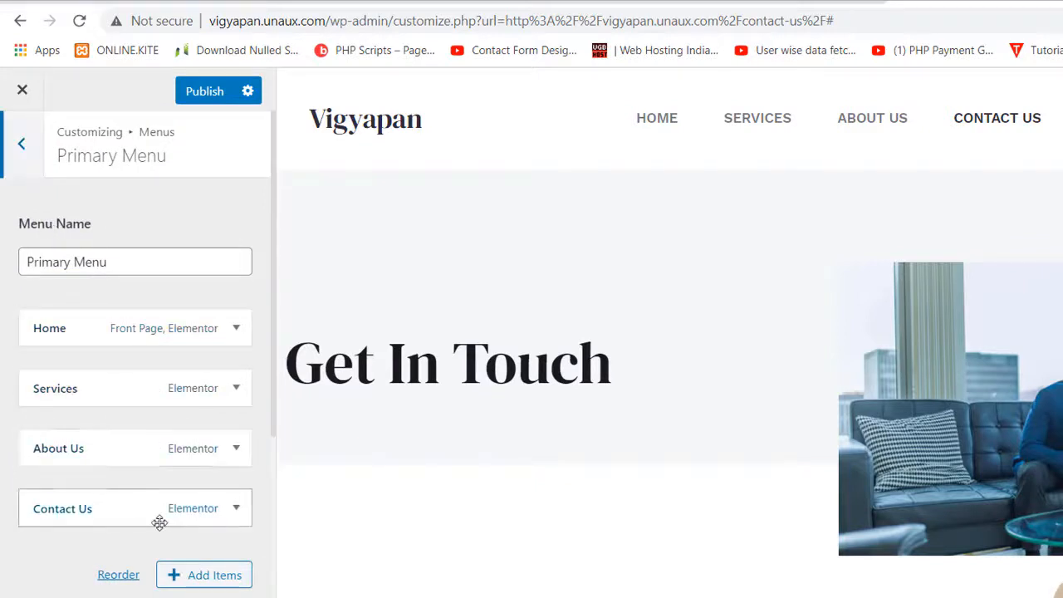
pyautogui.click(232, 336)
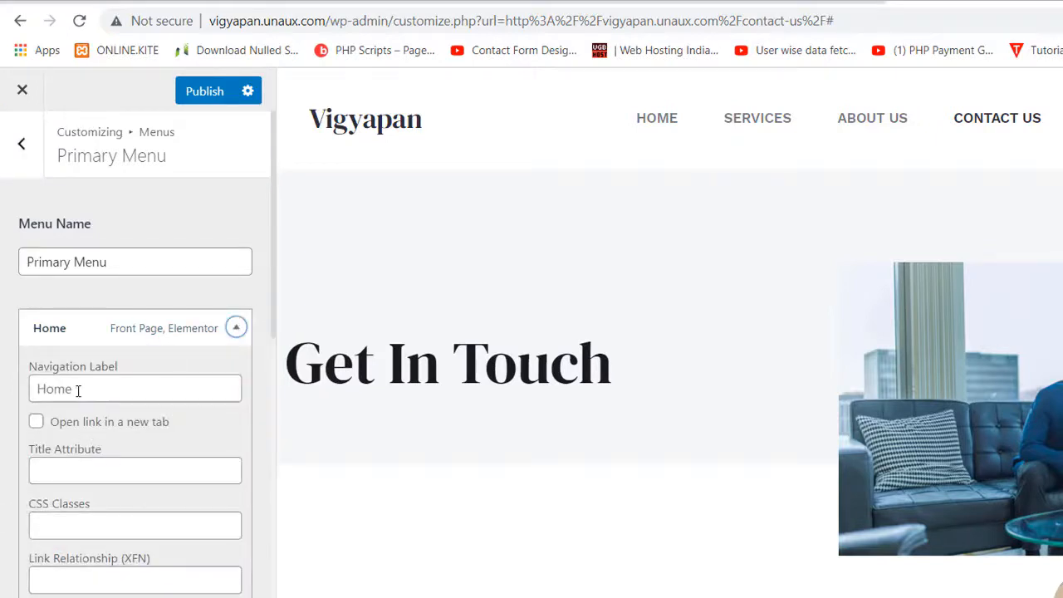
pyautogui.click(234, 335)
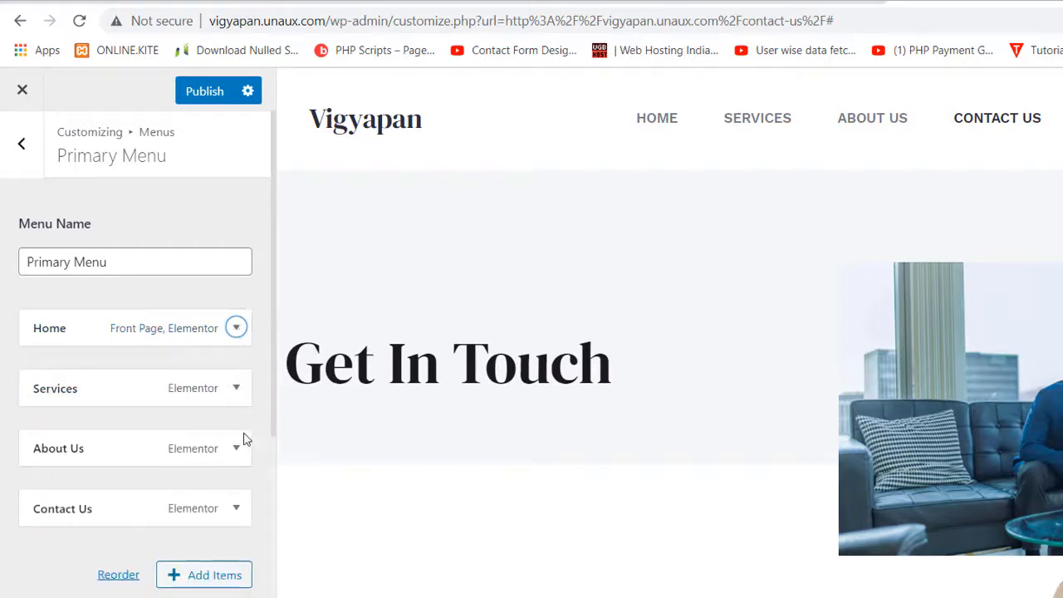
pyautogui.click(173, 582)
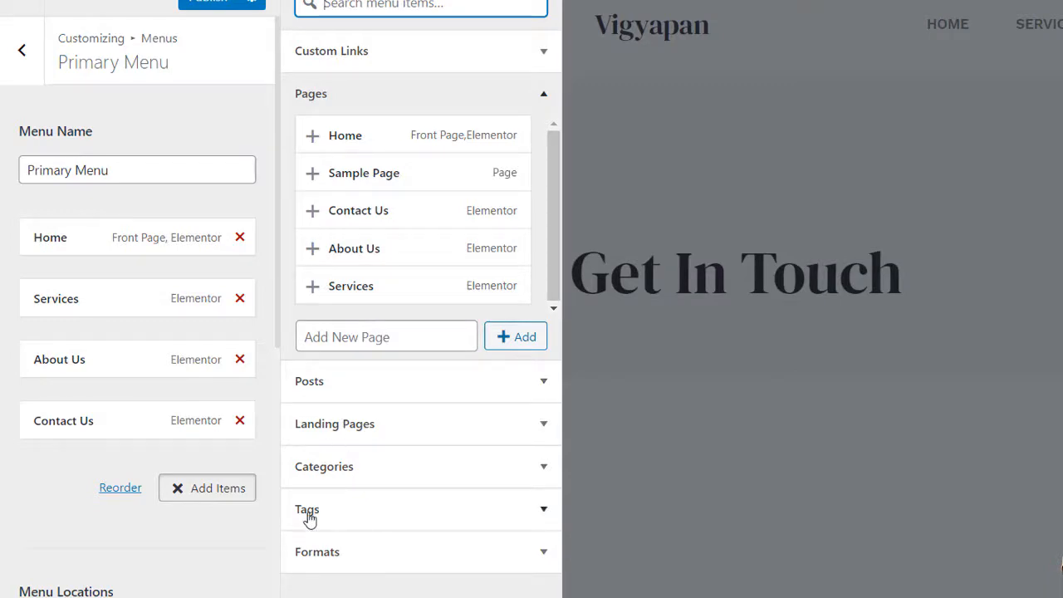
# Create a new 'Blog' page menu item and place it between About Us and Contact Us.
pyautogui.click(354, 330)
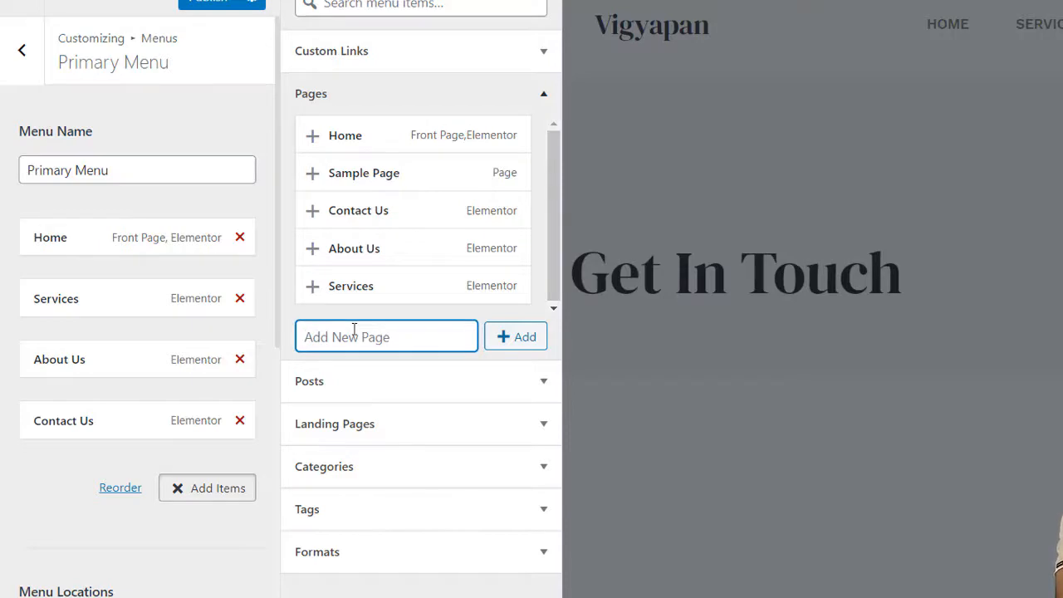
pyautogui.write('Bl')
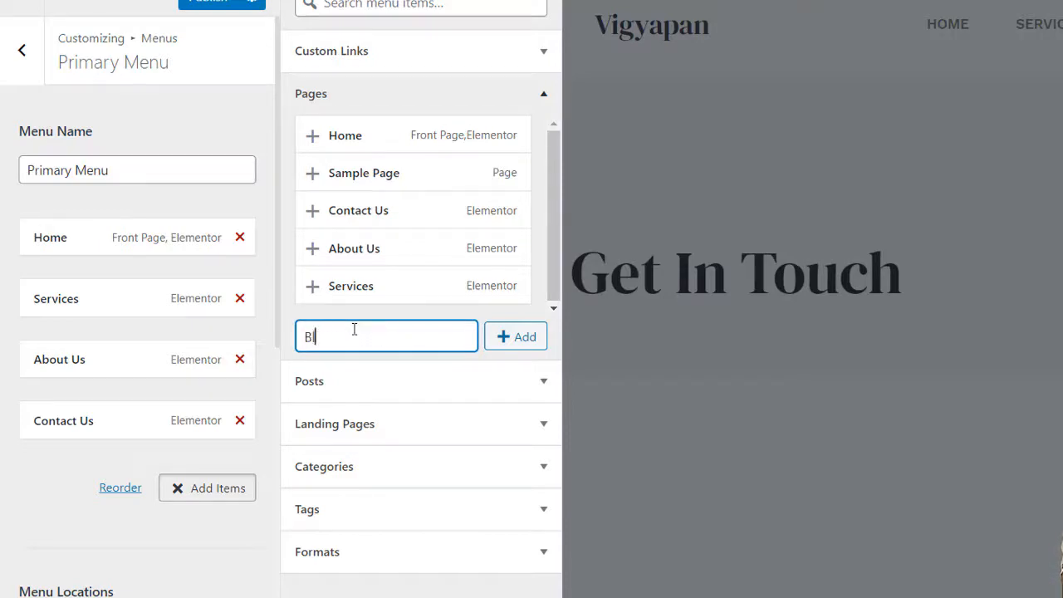
pyautogui.write('og')
pyautogui.click(525, 349)
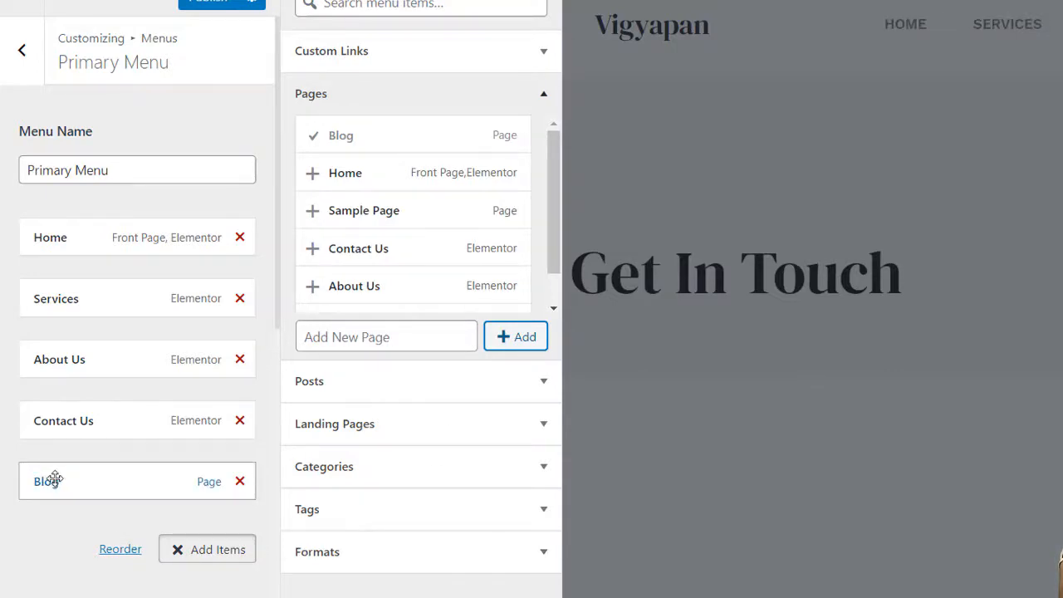
pyautogui.click(54, 479)
pyautogui.moveTo(64, 481); pyautogui.dragTo(67, 394)
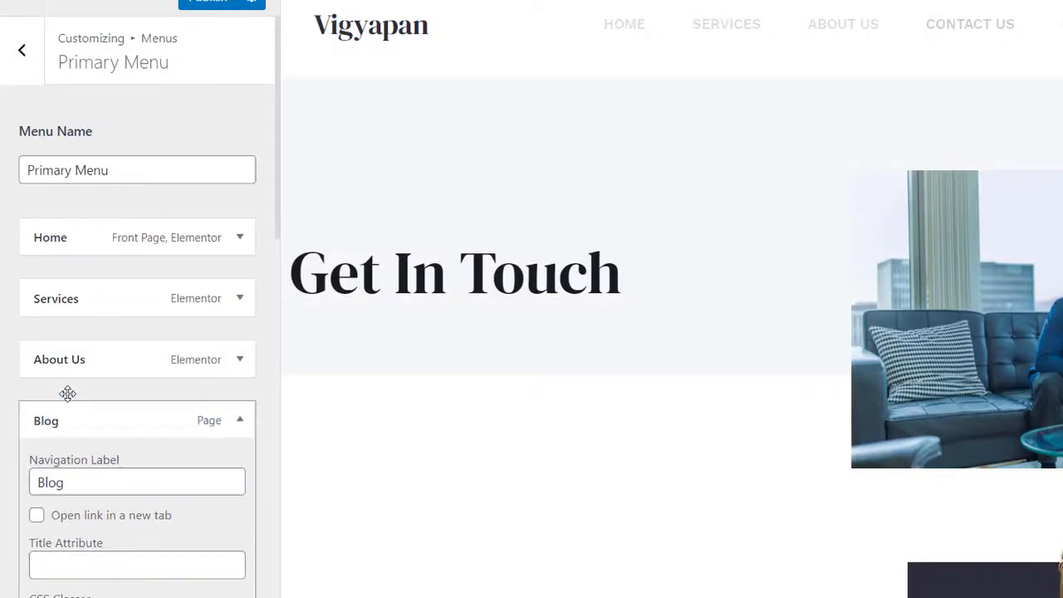
pyautogui.click(240, 422)
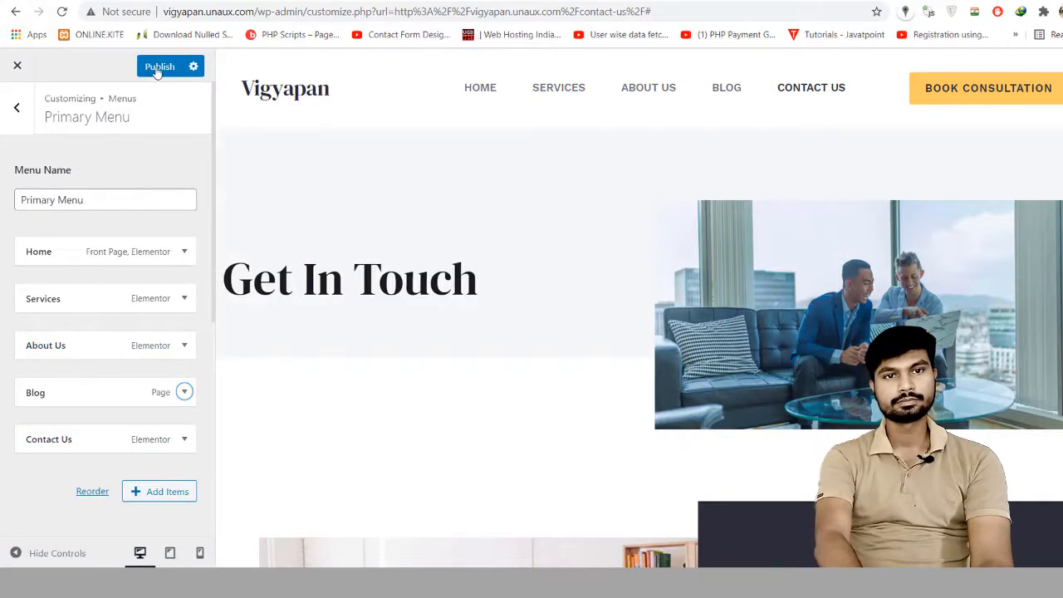
# Change the header button text from 'Book Consultation' to 'Book Appointment'.
pyautogui.click(17, 110)
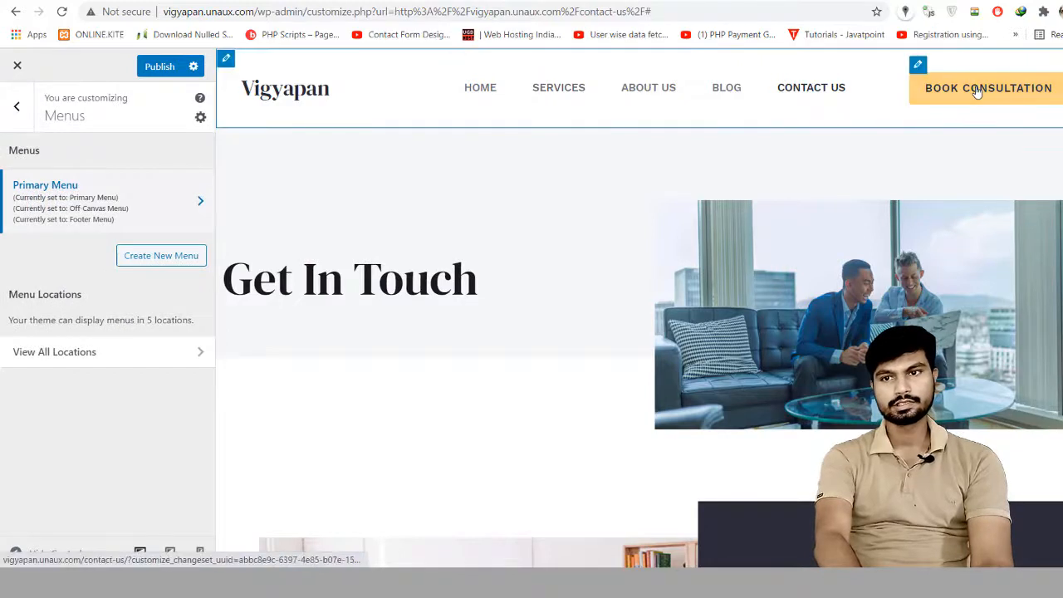
pyautogui.click(919, 66)
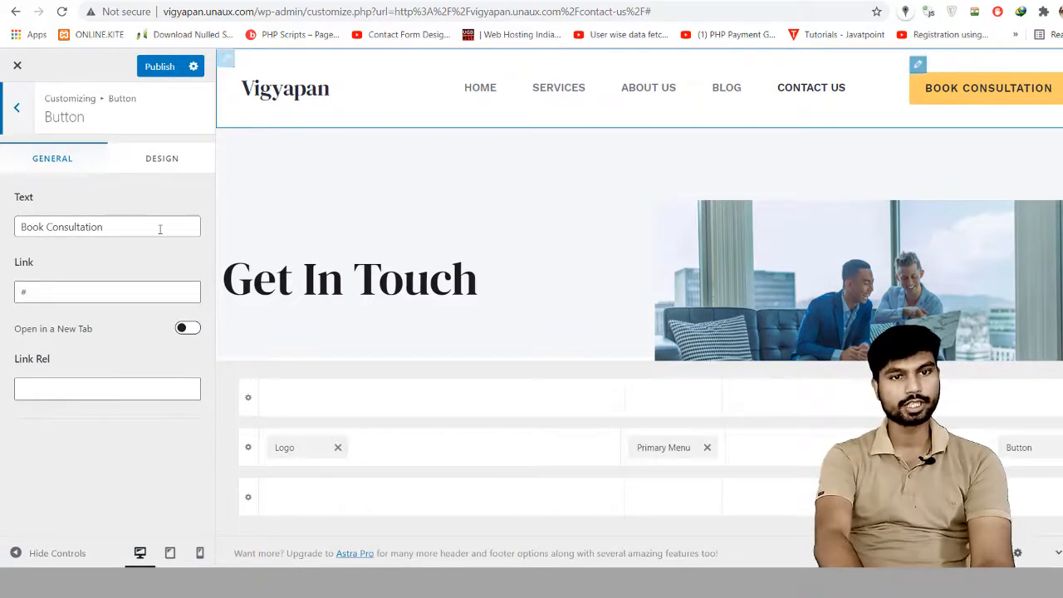
pyautogui.moveTo(109, 227); pyautogui.dragTo(43, 226)
pyautogui.write('Appointment')
pyautogui.moveTo(29, 292); pyautogui.dragTo(13, 295)
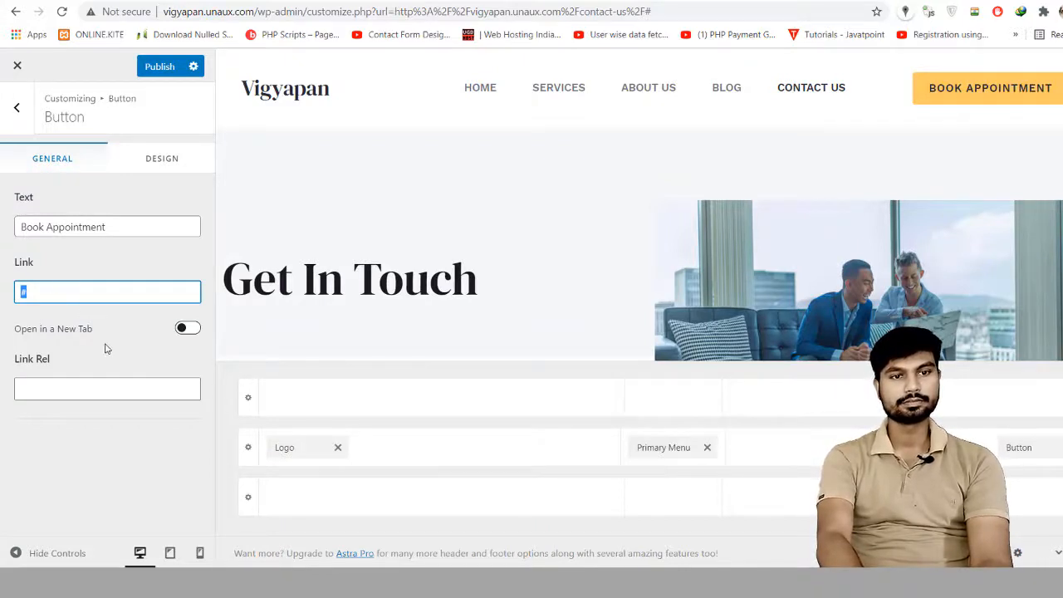
pyautogui.click(17, 106)
# Publish the Customizer changes and return to the live site.
pyautogui.click(163, 68)
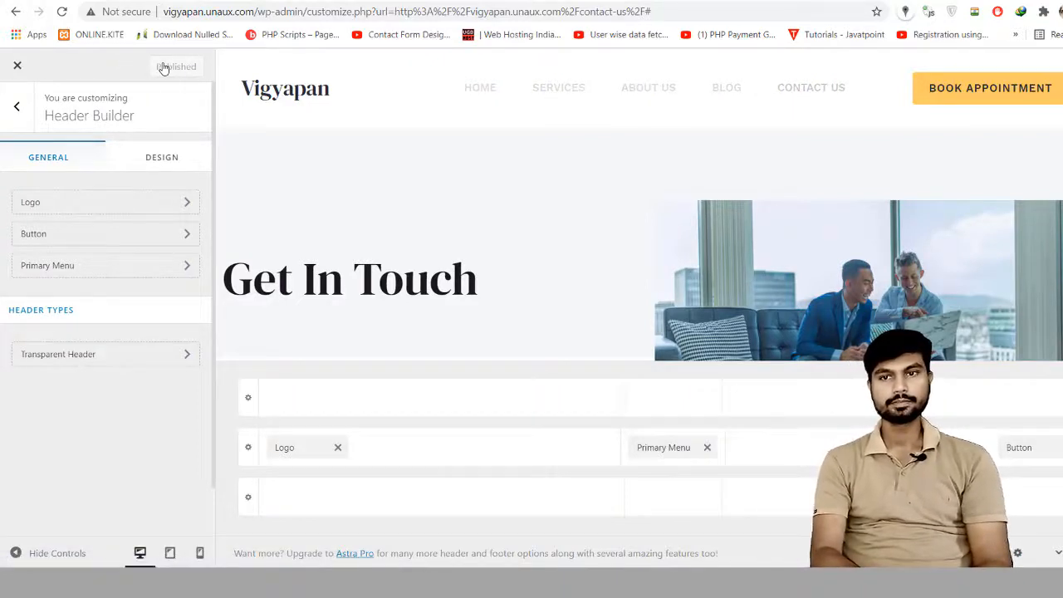
pyautogui.click(17, 65)
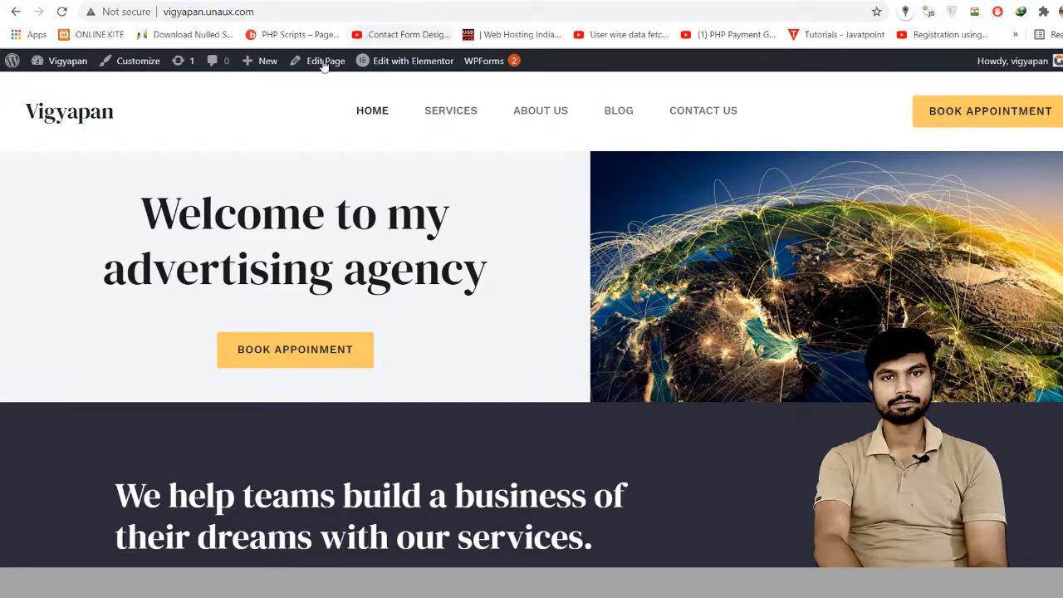
pyautogui.moveTo(271, 68)
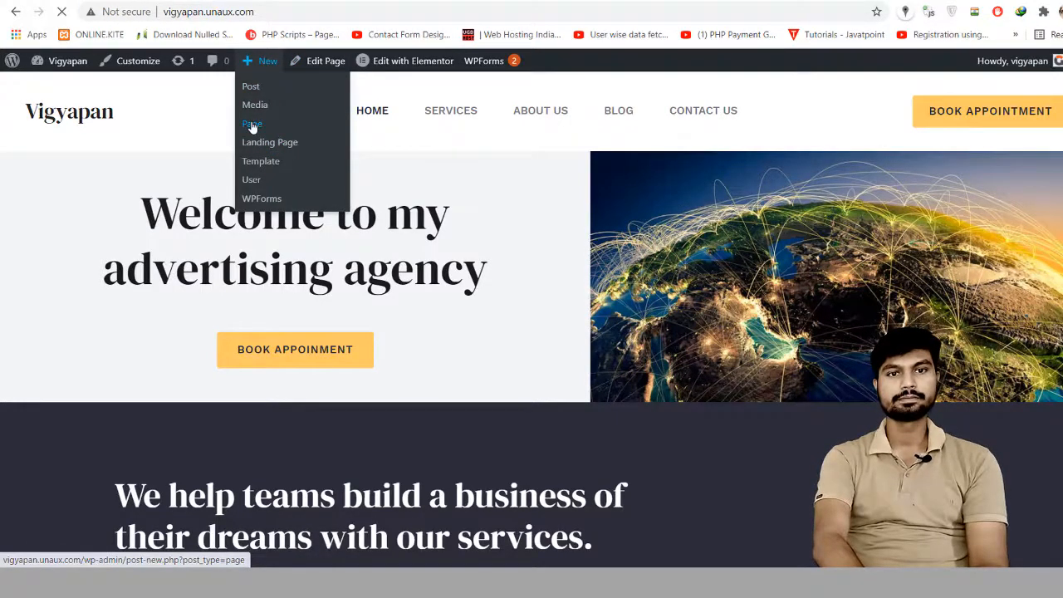
# Create a new page titled 'vigyapan' and switch it to Edit with Elementor.
pyautogui.click(253, 125)
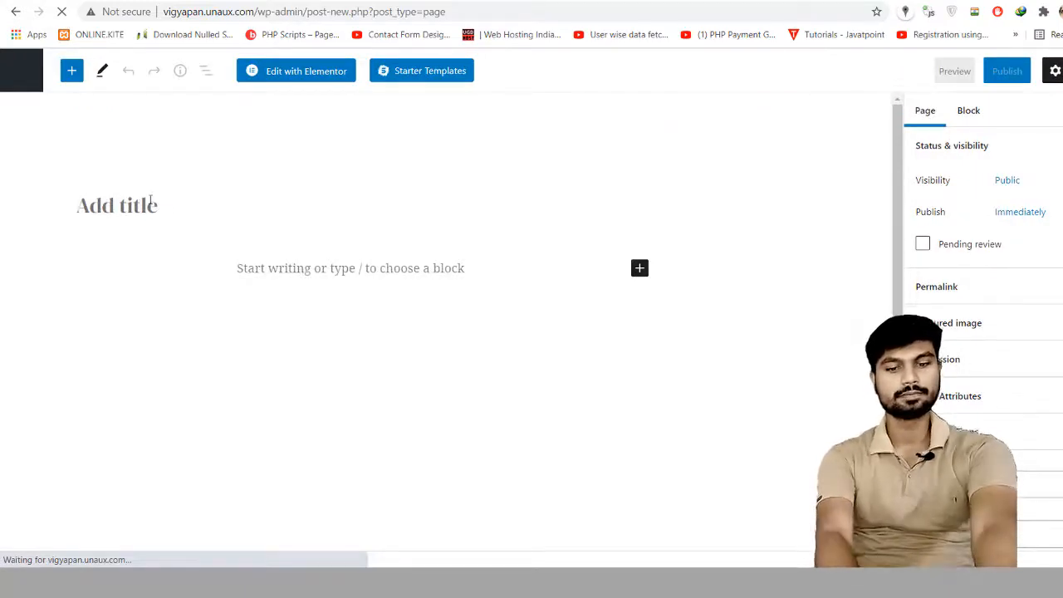
pyautogui.write('vi')
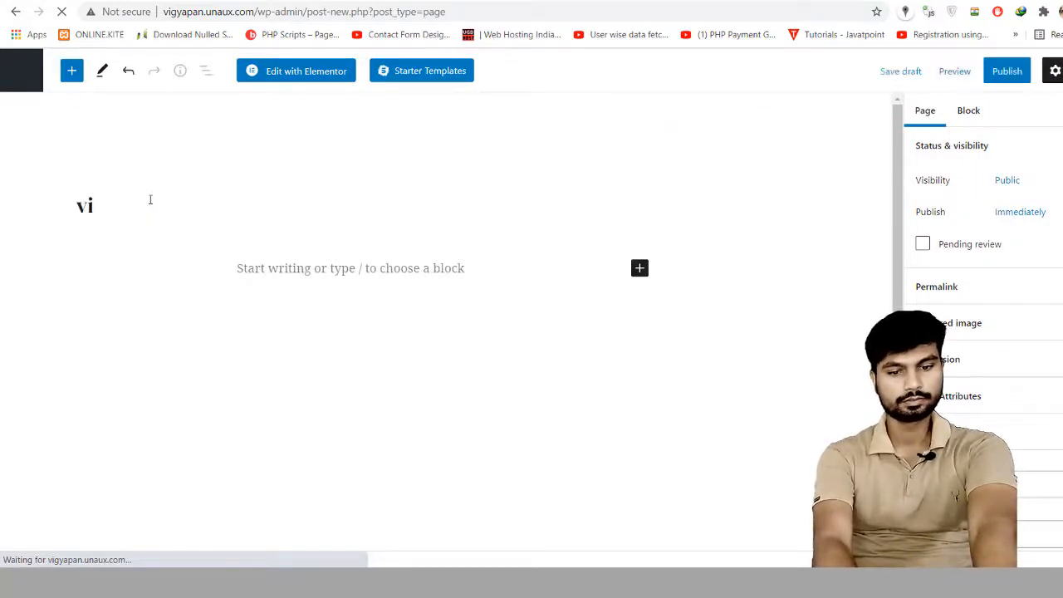
pyautogui.write('gya')
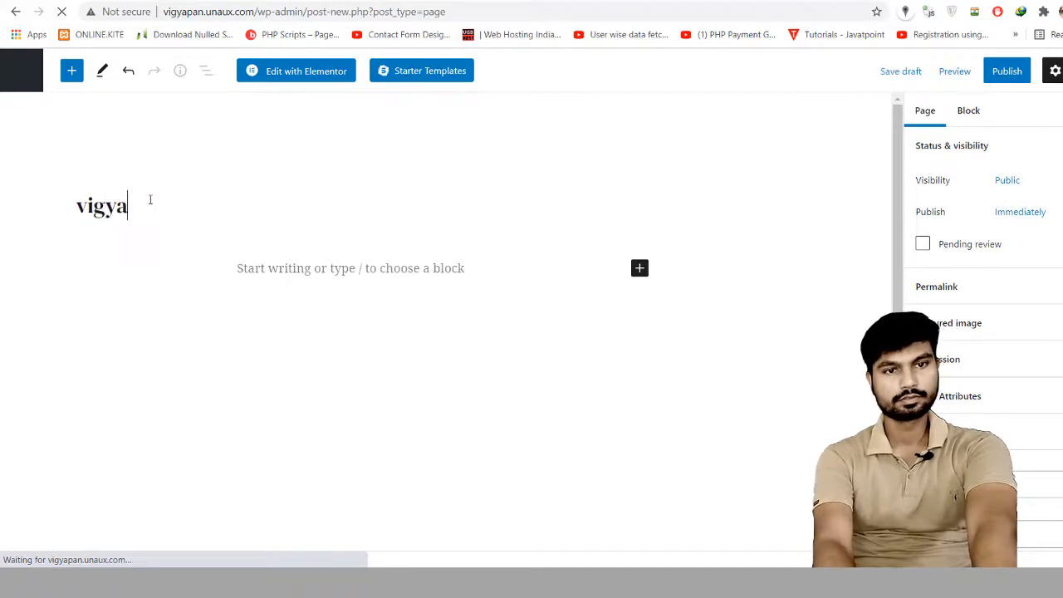
pyautogui.write('pan')
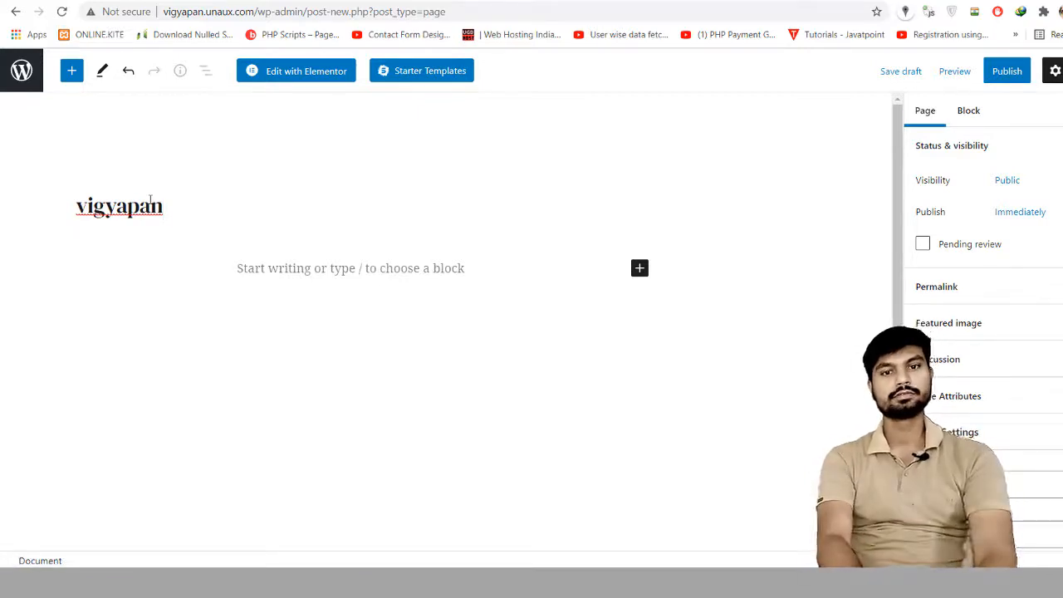
pyautogui.click(304, 266)
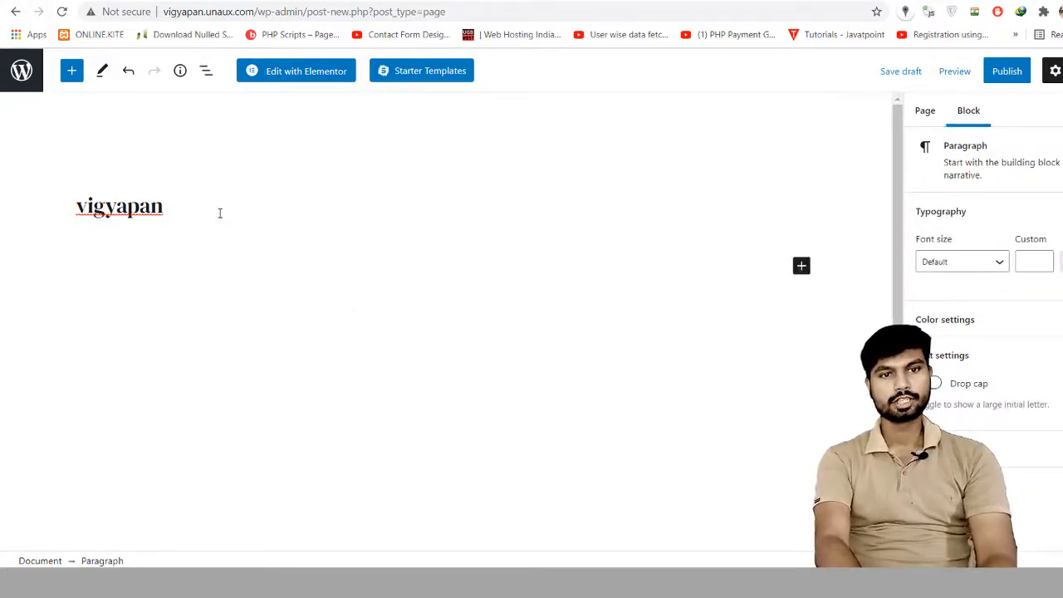
pyautogui.click(178, 210)
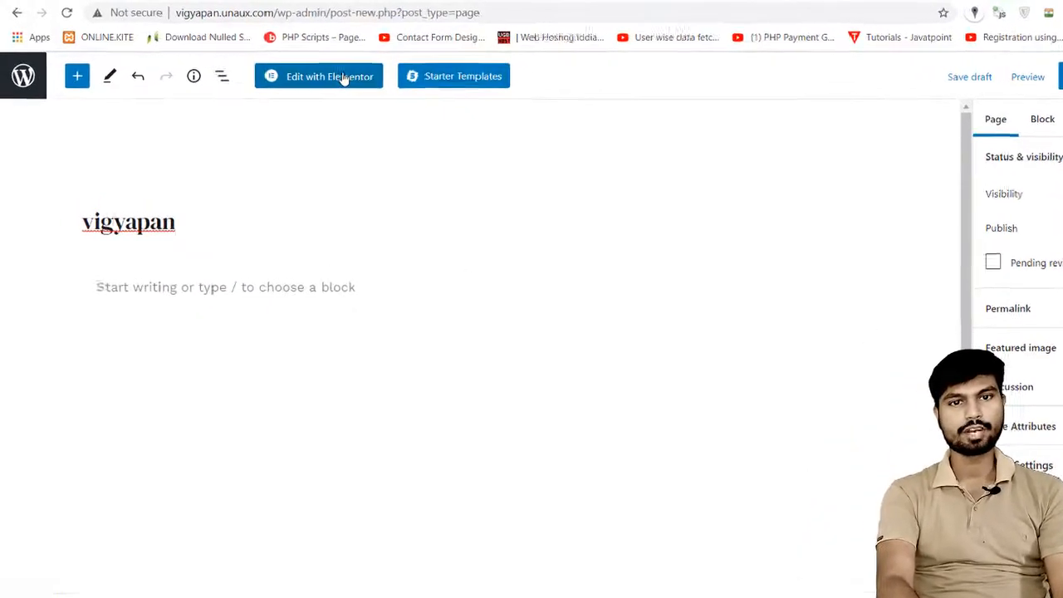
pyautogui.click(422, 96)
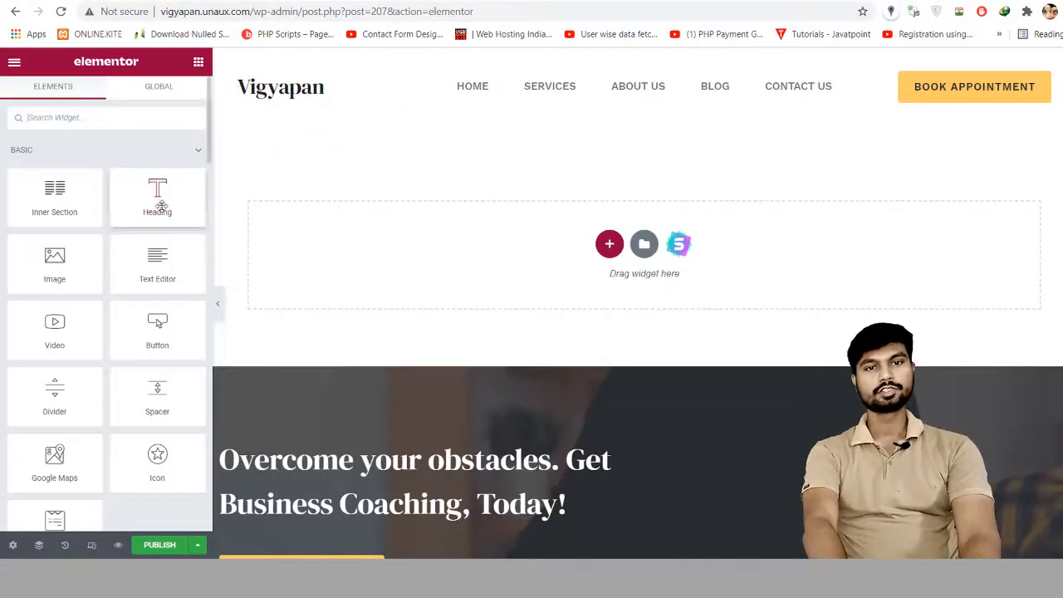
# Drop a Heading widget into the empty section and set its title to 'Vigyapan Services'.
pyautogui.moveTo(161, 205); pyautogui.dragTo(534, 275)
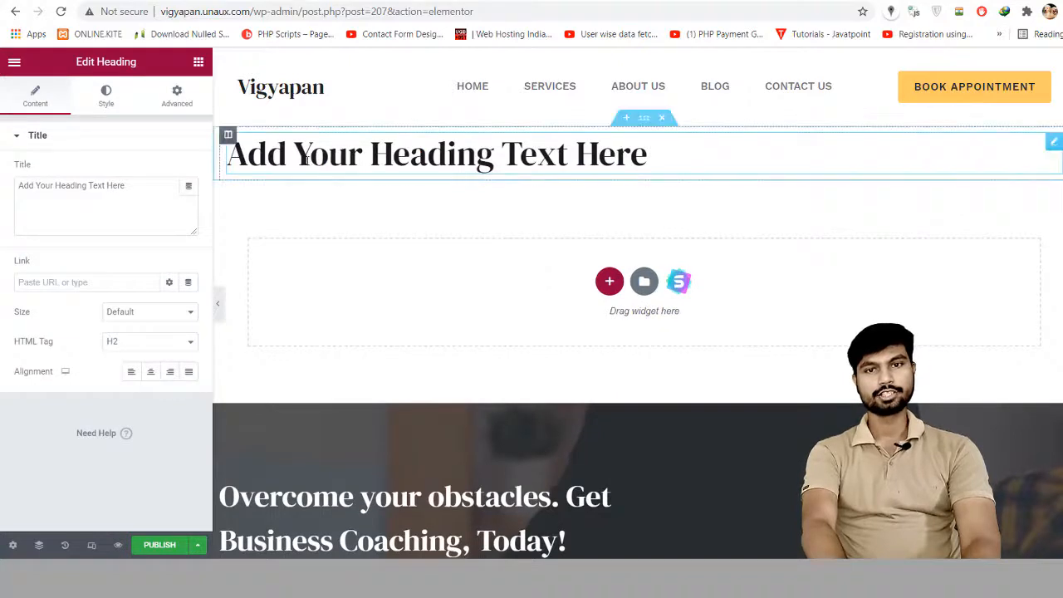
pyautogui.moveTo(658, 163); pyautogui.dragTo(196, 167)
pyautogui.click(412, 203)
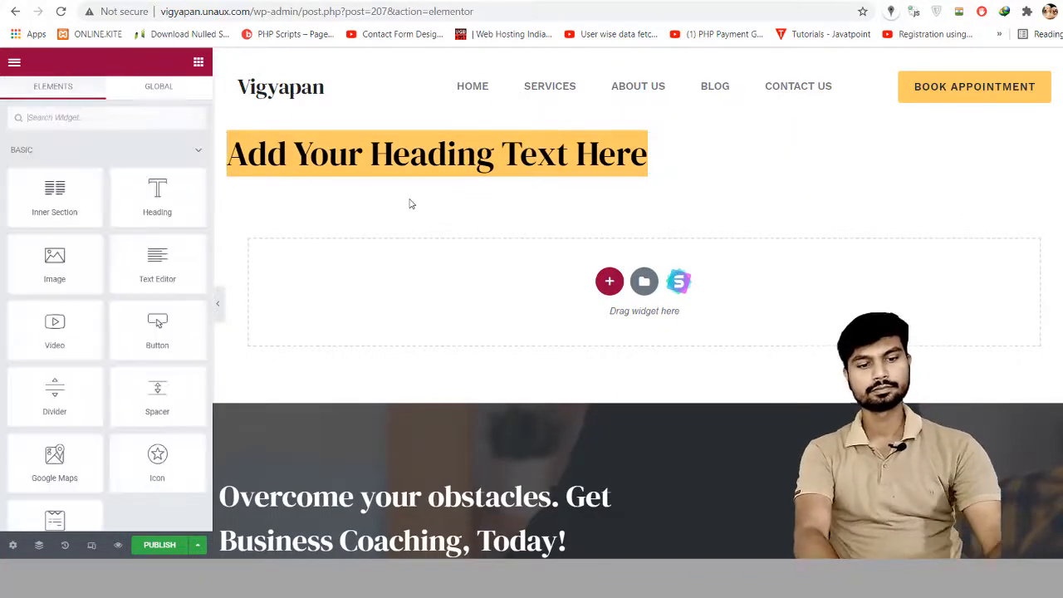
pyautogui.write('Vigyan')
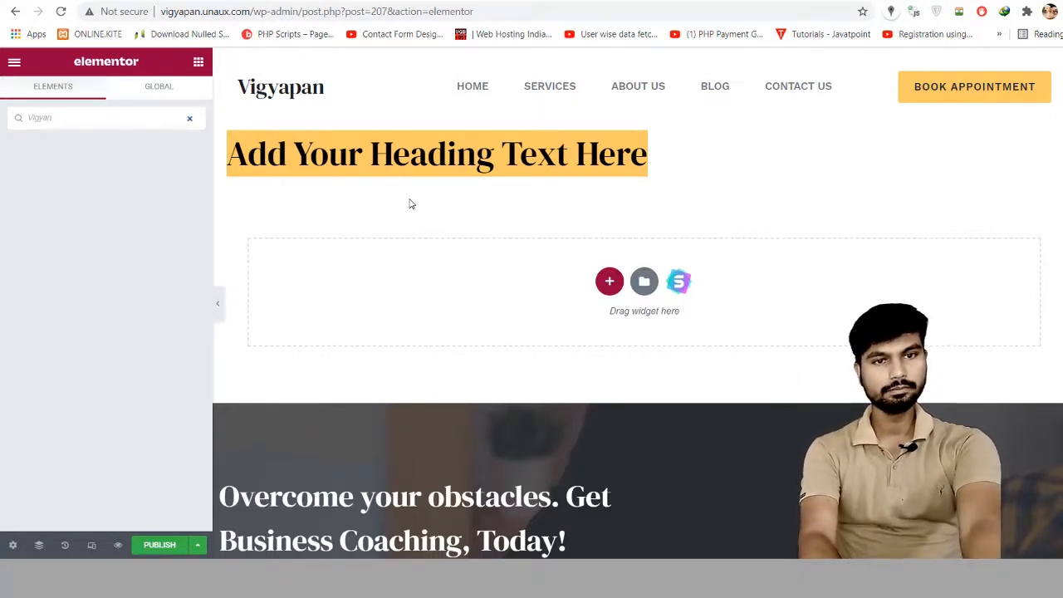
pyautogui.click(588, 143)
pyautogui.moveTo(654, 156); pyautogui.dragTo(232, 189)
pyautogui.write('V')
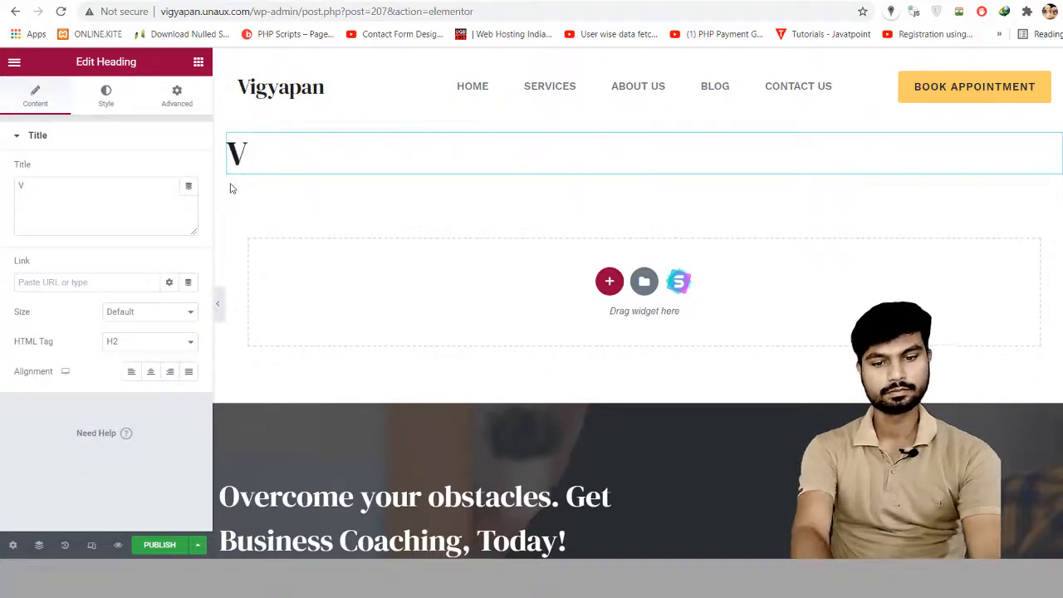
pyautogui.write('igyapa')
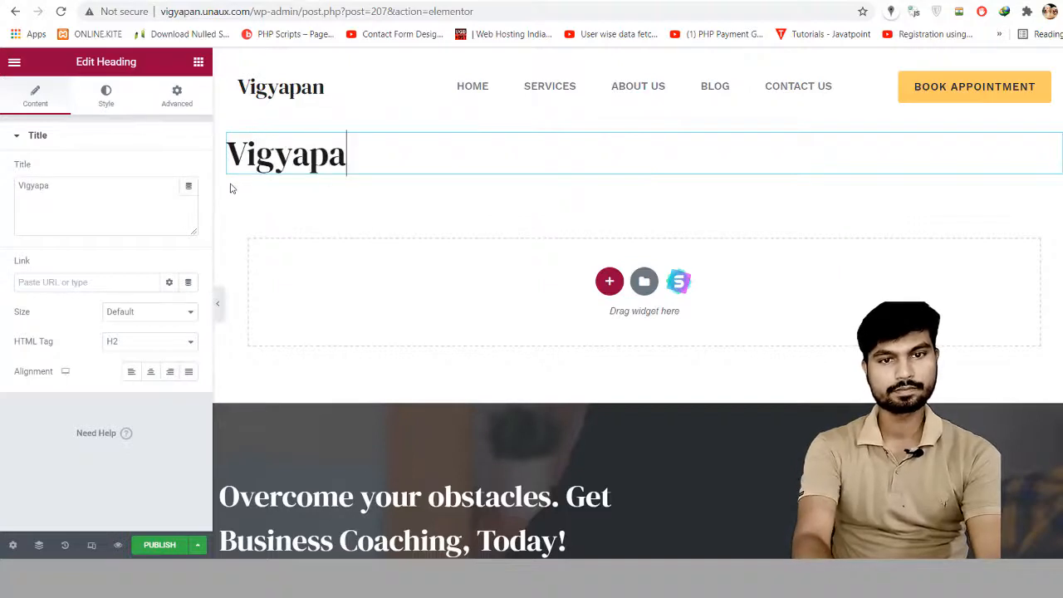
pyautogui.write('n Se')
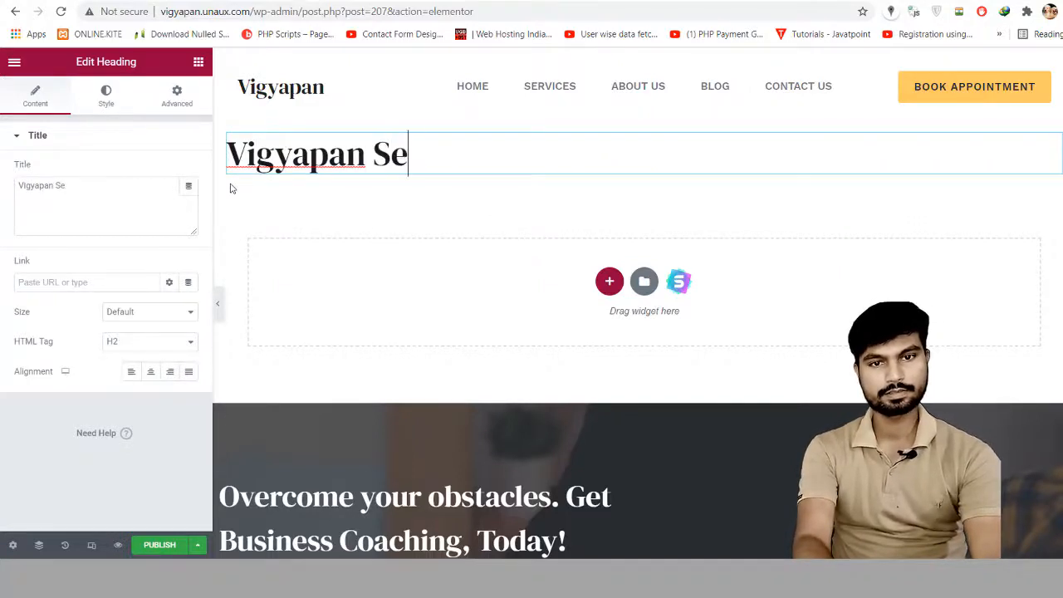
pyautogui.write('rvices')
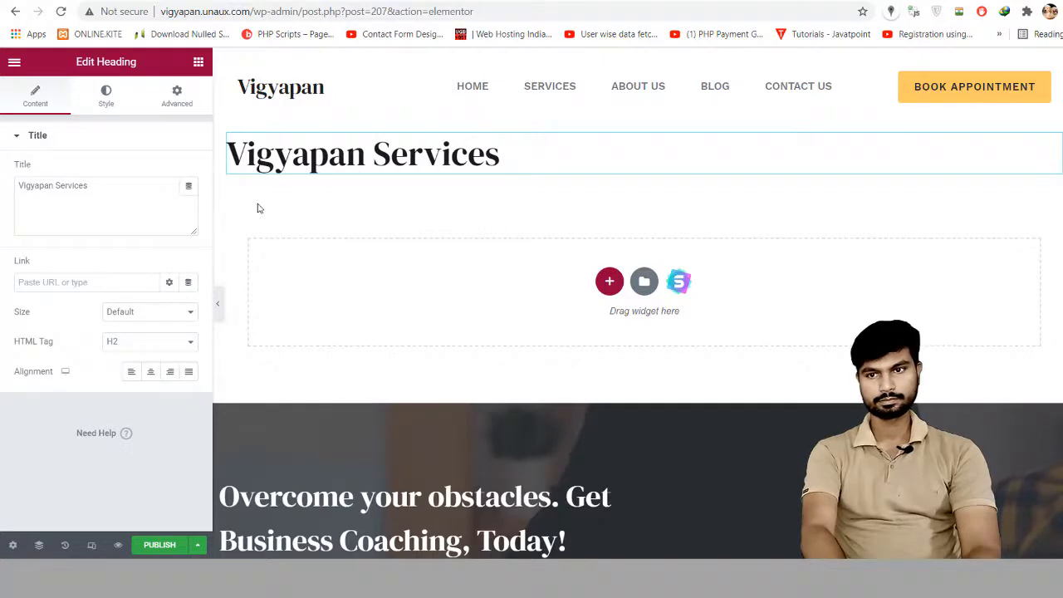
# Review the heading's Style and Advanced options, then bring up the Template Library.
pyautogui.click(106, 94)
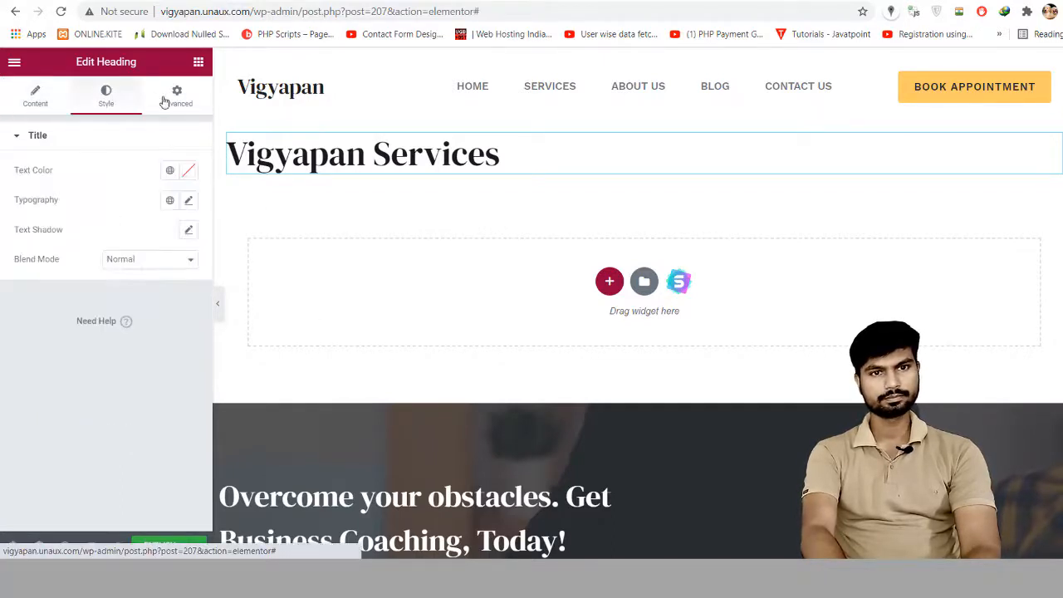
pyautogui.click(188, 98)
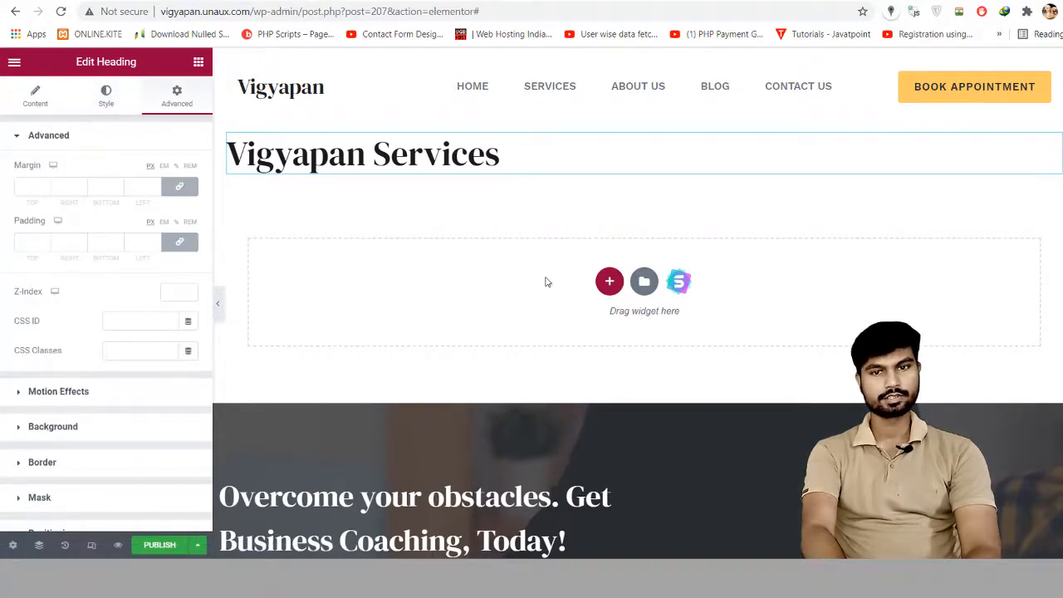
pyautogui.click(610, 282)
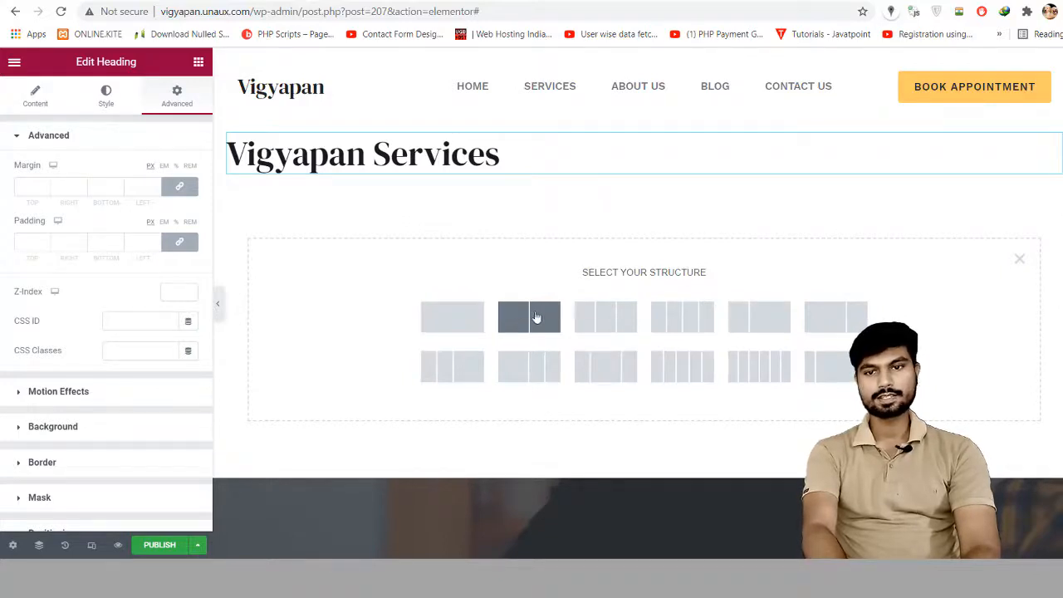
pyautogui.click(1019, 260)
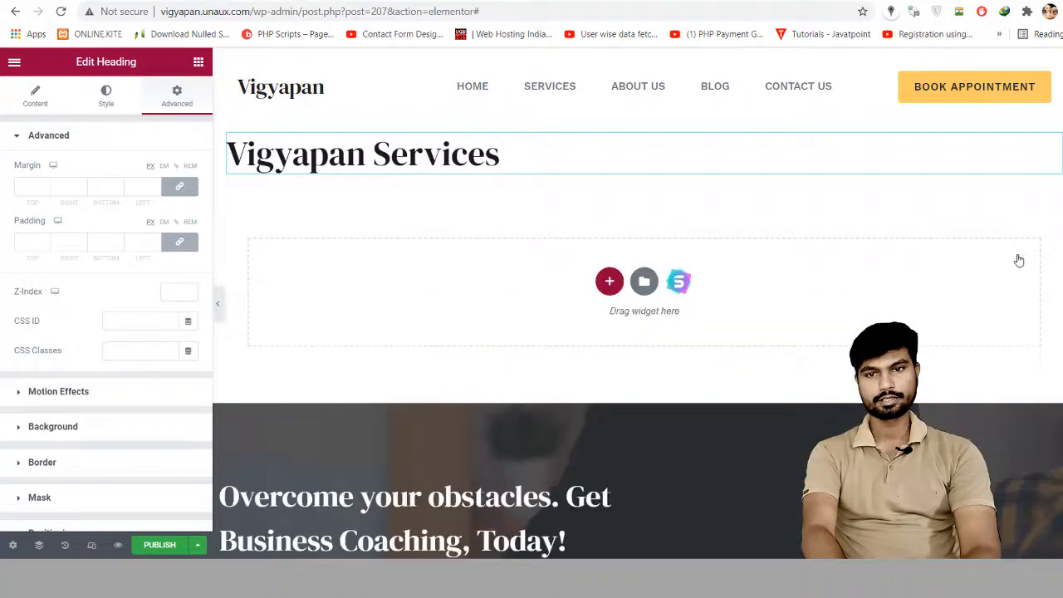
pyautogui.click(645, 282)
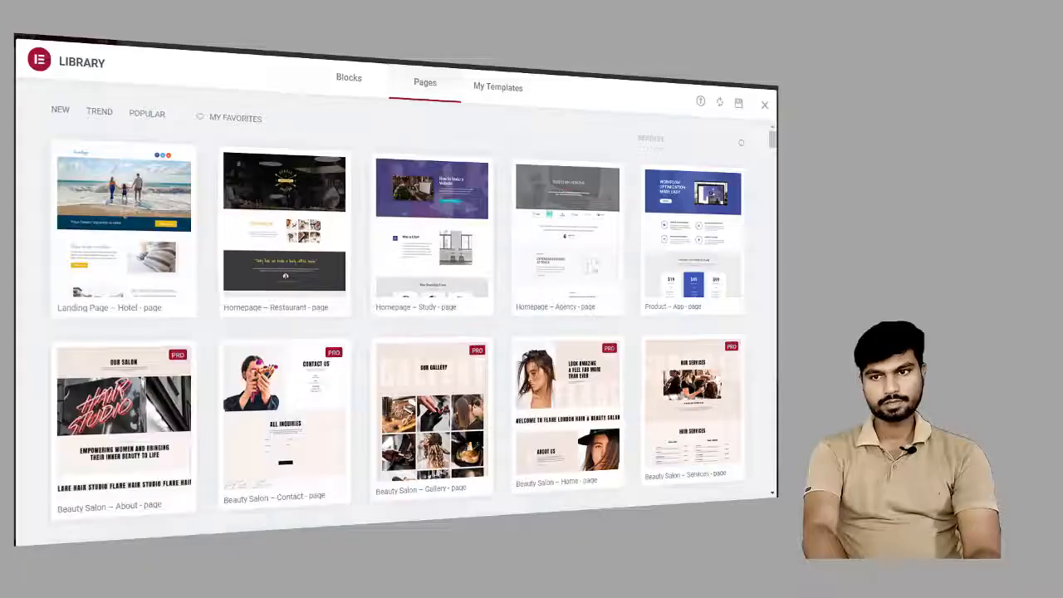
pyautogui.scroll(-10, 774, 160)
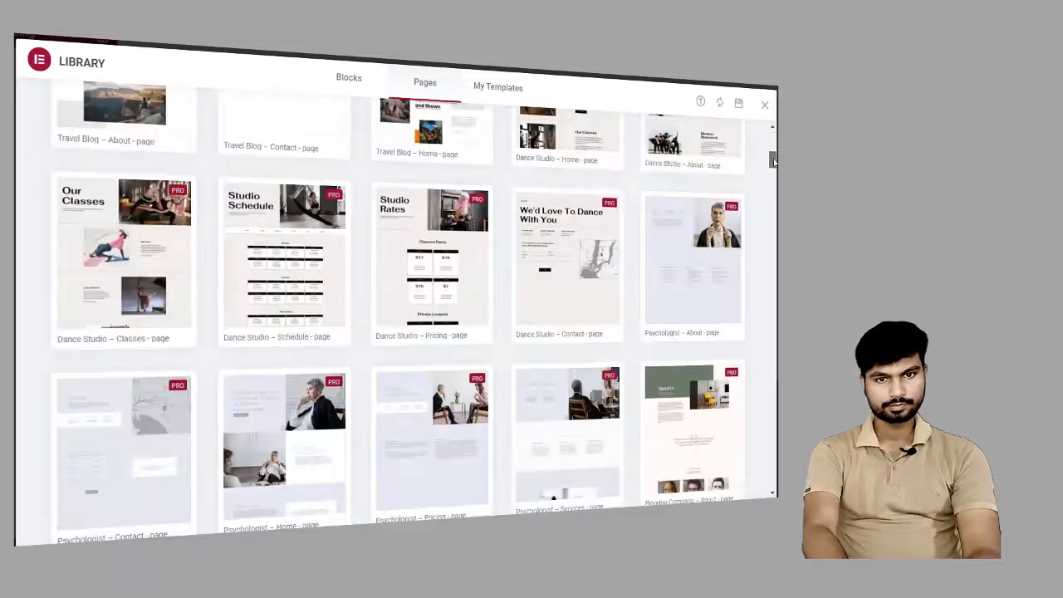
pyautogui.moveTo(774, 161); pyautogui.dragTo(774, 176)
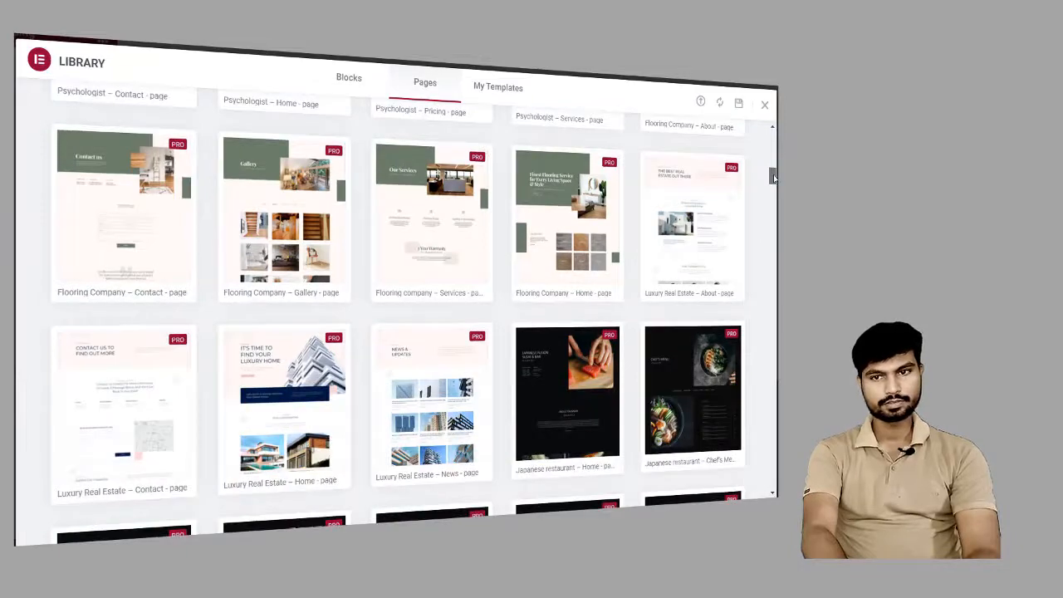
pyautogui.moveTo(773, 176); pyautogui.dragTo(772, 139)
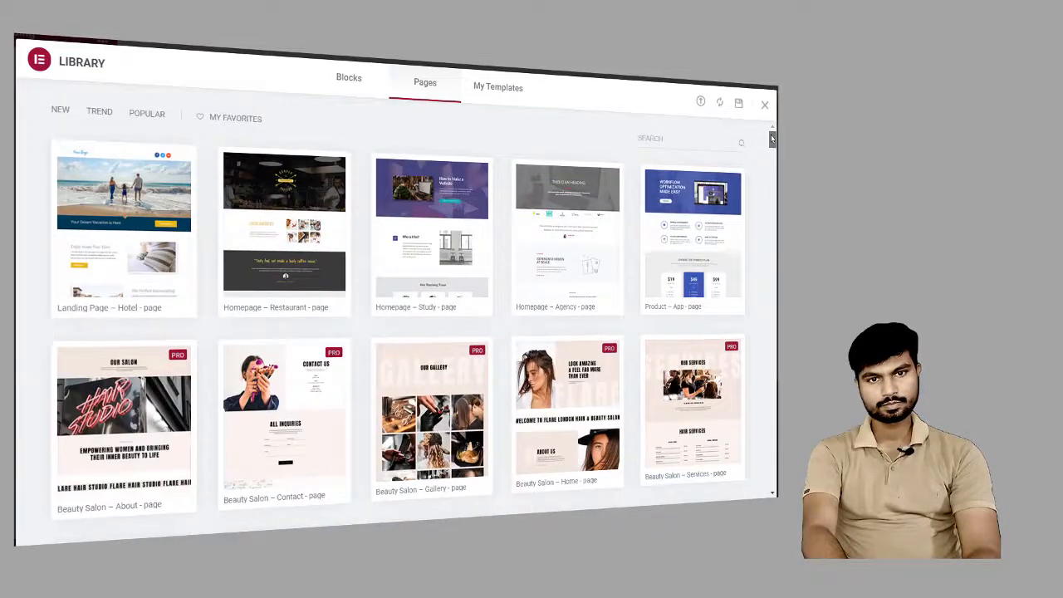
# Preview the 'Landing Page – Hotel' template and insert it into the page.
pyautogui.click(138, 235)
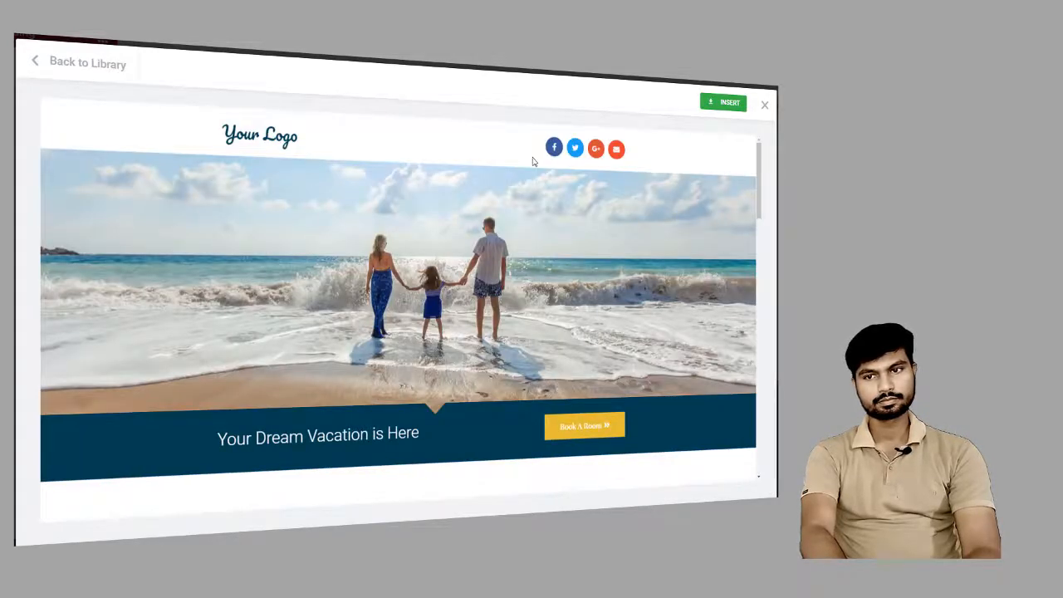
pyautogui.moveTo(760, 164); pyautogui.dragTo(758, 417)
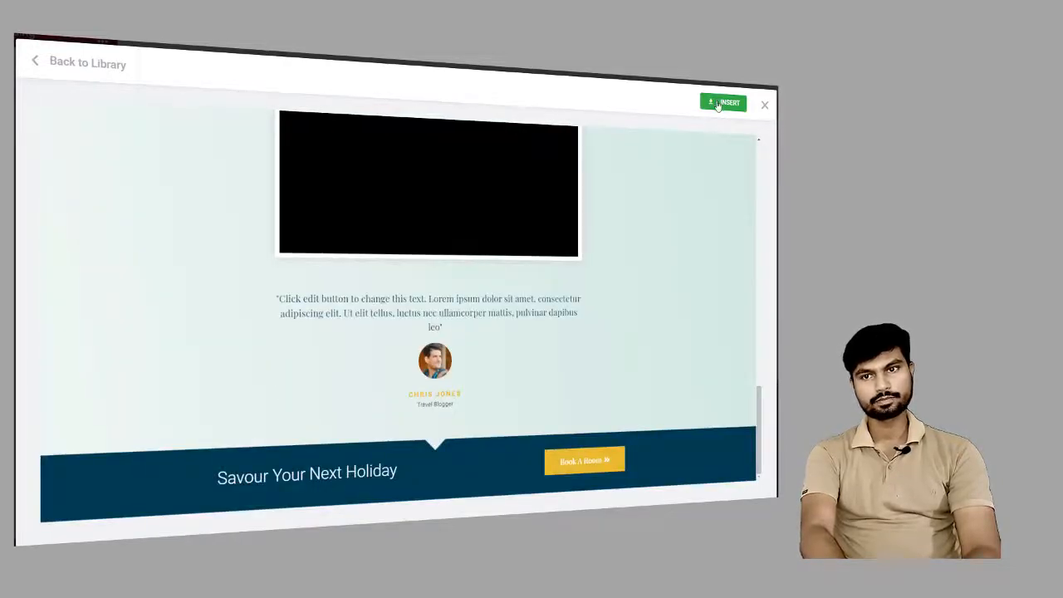
pyautogui.click(719, 105)
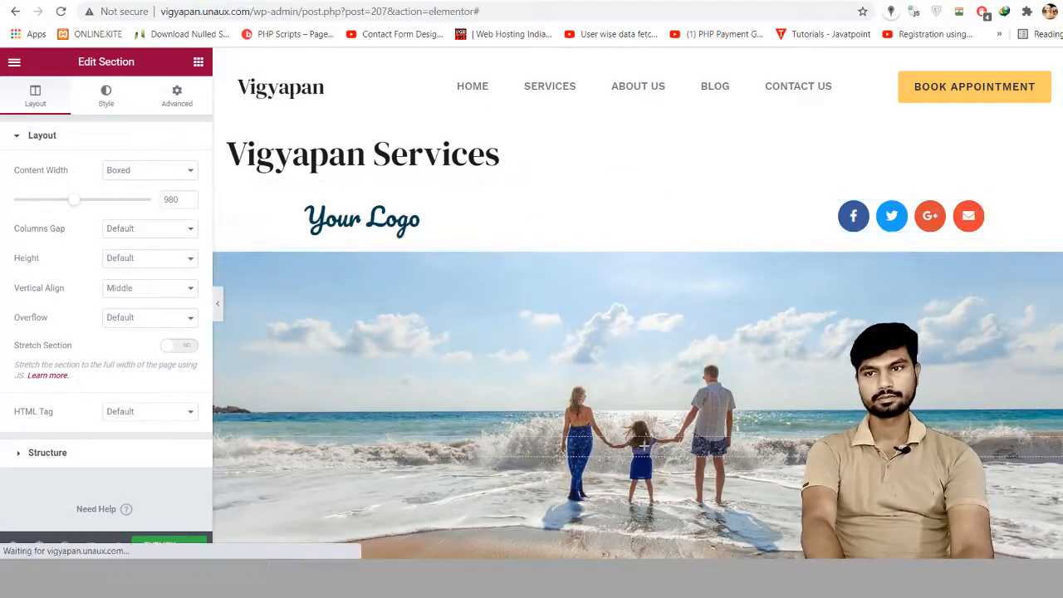
pyautogui.scroll(-15, 644, 446)
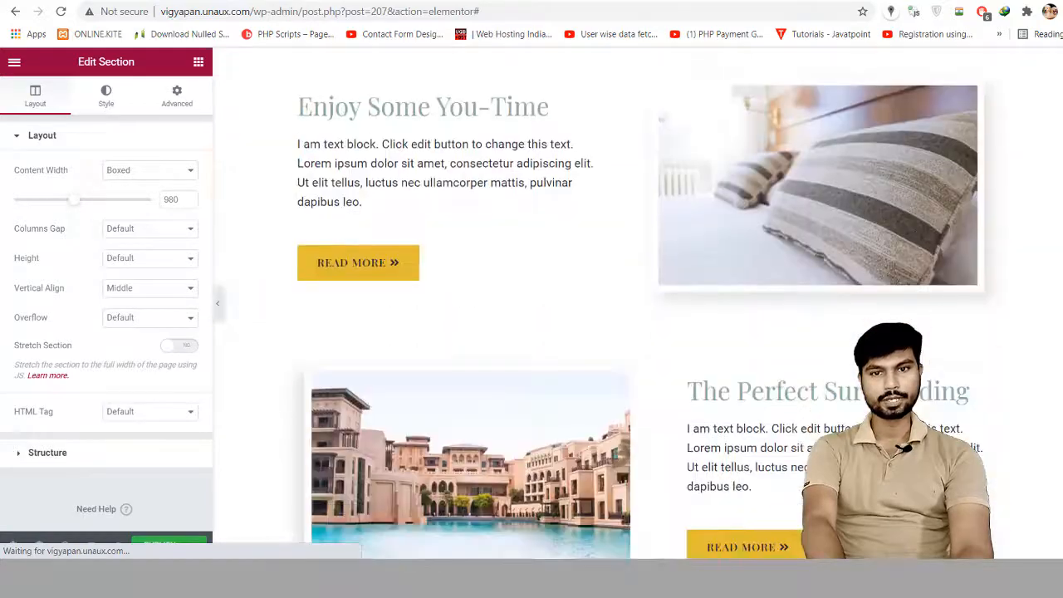
pyautogui.scroll(-15, 638, 303)
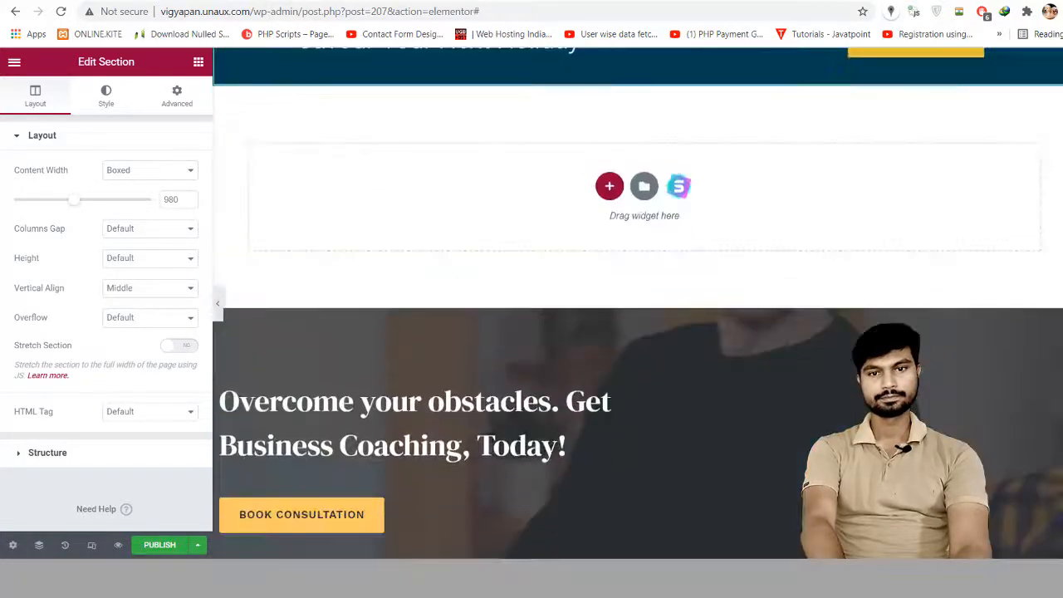
pyautogui.scroll(-3, 638, 303)
pyautogui.scroll(20, 638, 303)
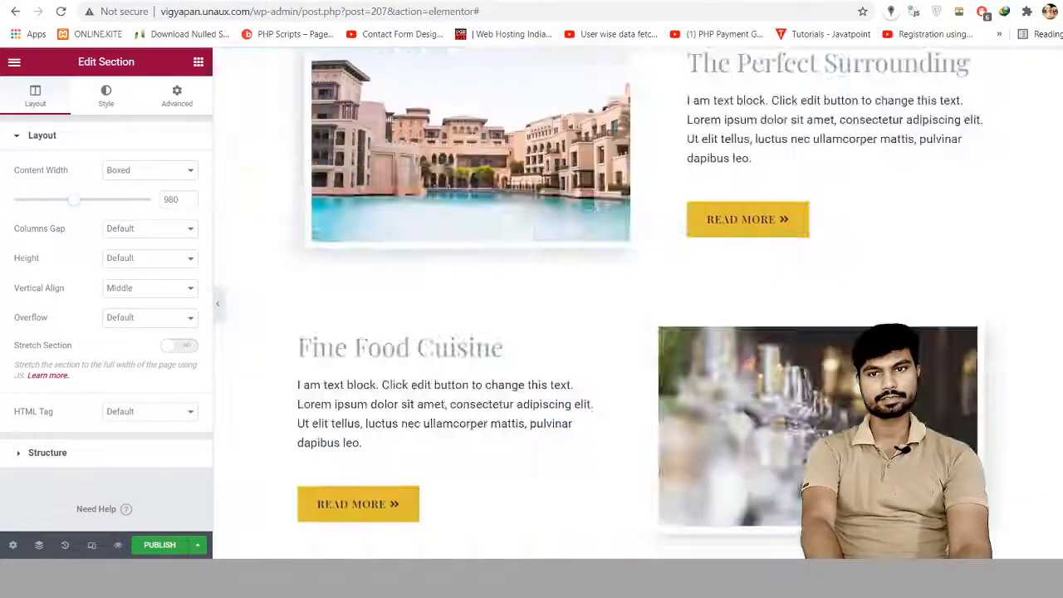
pyautogui.scroll(10, 642, 446)
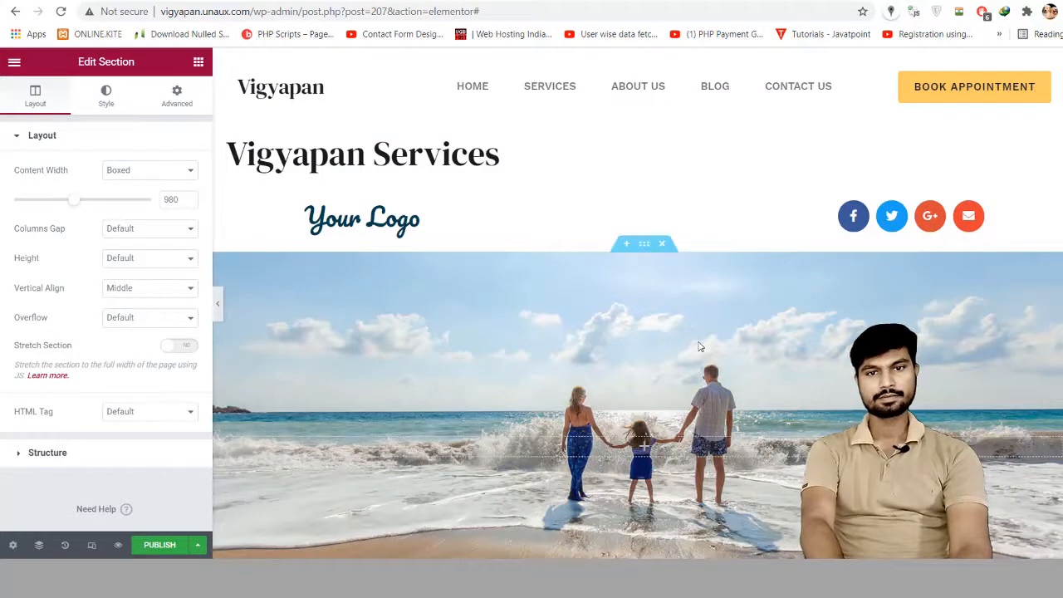
# Change the template's 'Your Logo' heading text to 'Services'.
pyautogui.click(356, 214)
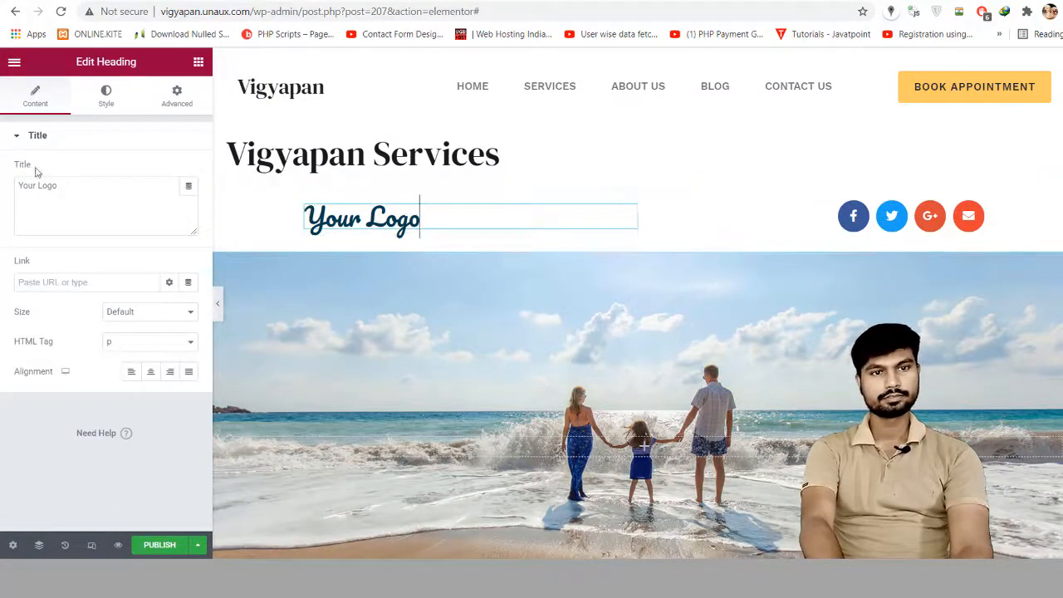
pyautogui.moveTo(60, 186); pyautogui.dragTo(3, 187)
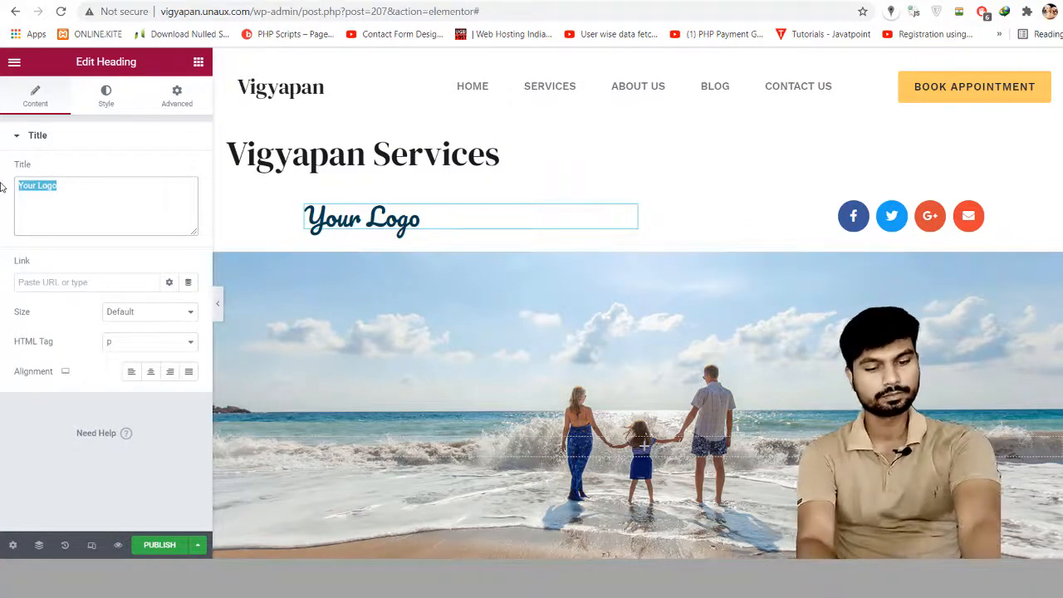
pyautogui.write('S')
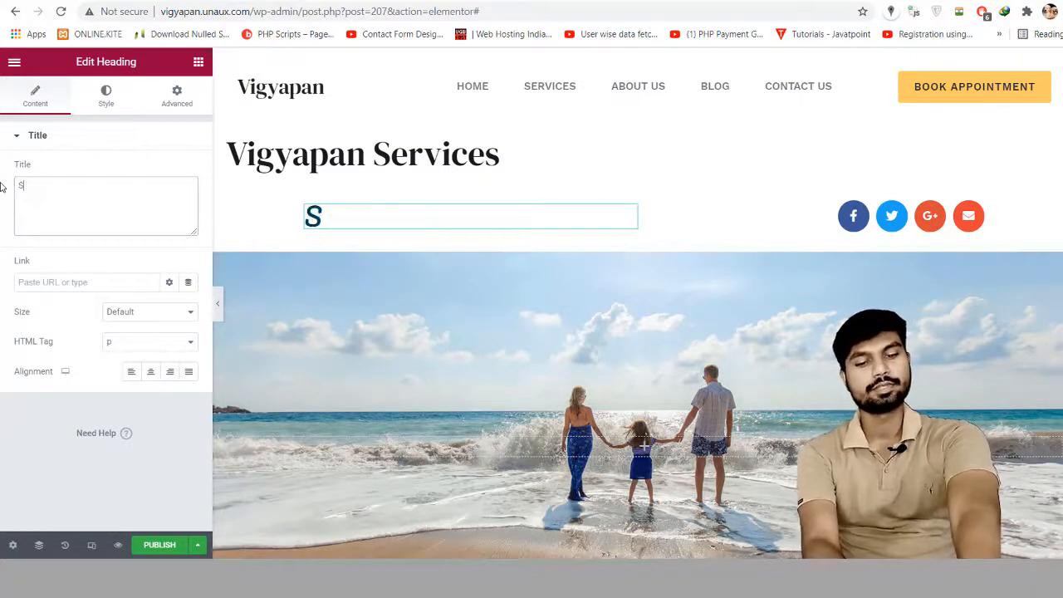
pyautogui.write('ervices')
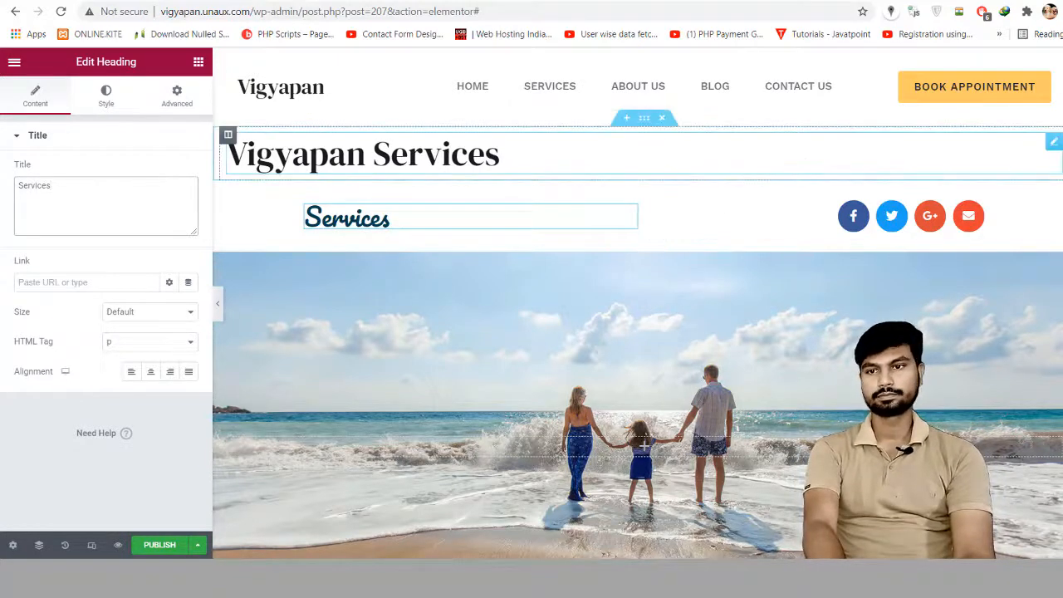
pyautogui.click(752, 167)
pyautogui.scroll(-4, 752, 168)
pyautogui.scroll(-2, 644, 131)
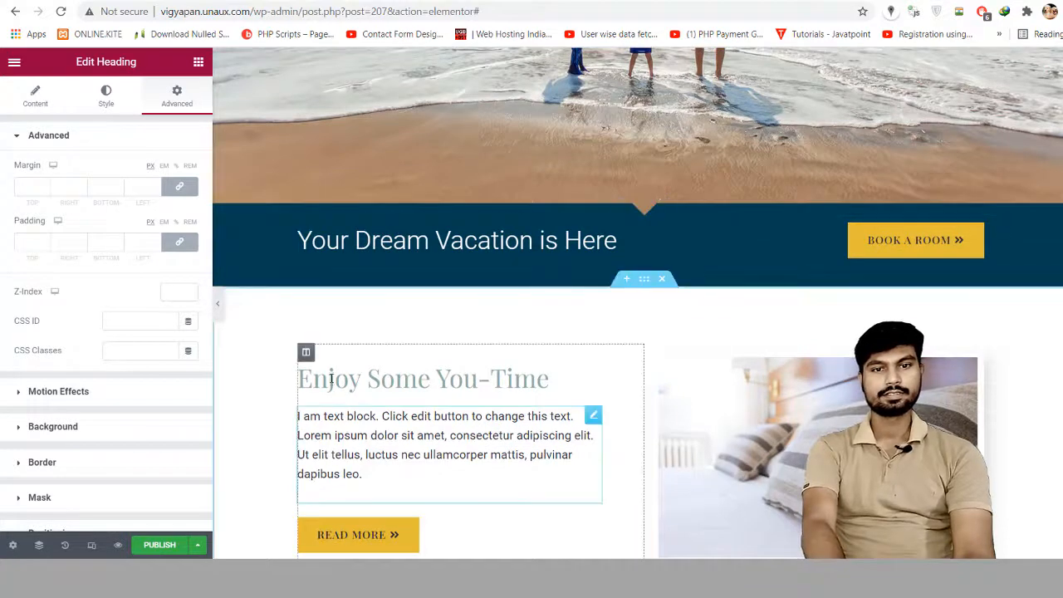
# Retitle the 'Enjoy Some You-Time' heading to 'Get Free help'.
pyautogui.click(366, 379)
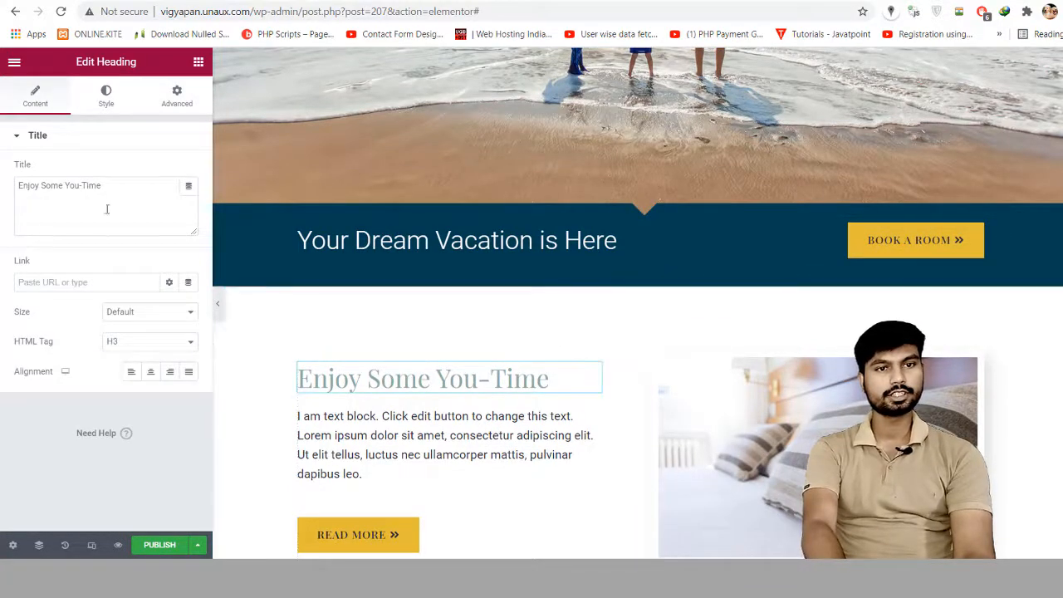
pyautogui.moveTo(102, 186); pyautogui.dragTo(11, 191)
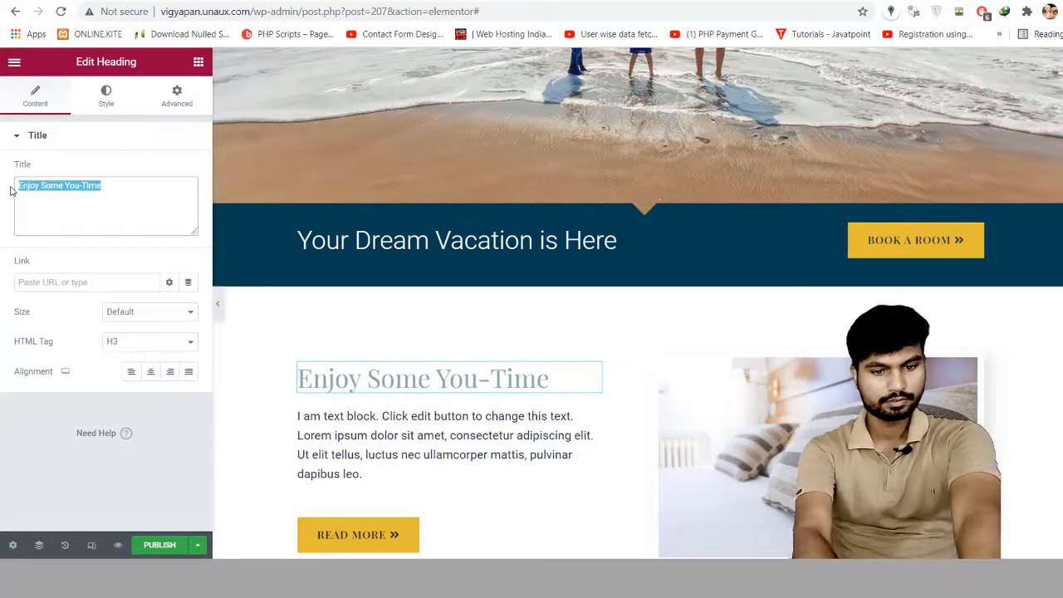
pyautogui.write('Get')
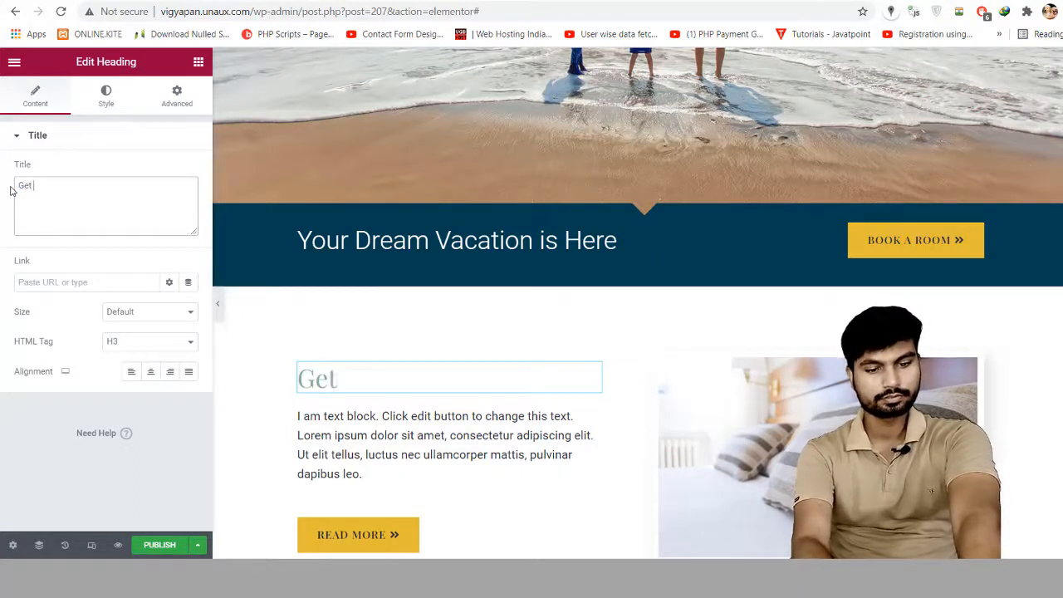
pyautogui.write(' Free')
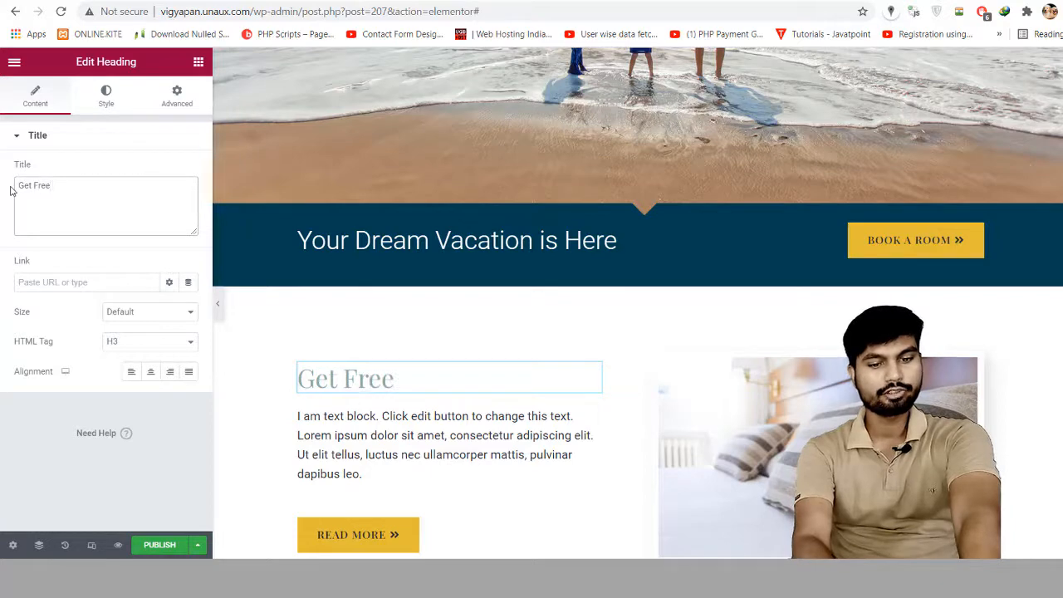
pyautogui.write(' help')
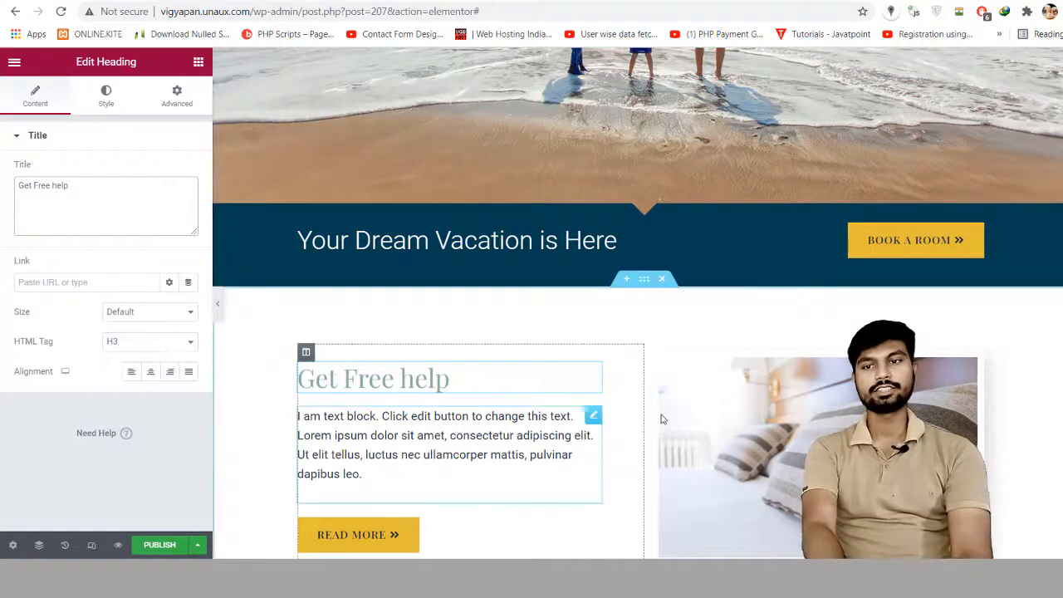
# Publish the page and view its live version from the notification.
pyautogui.click(161, 548)
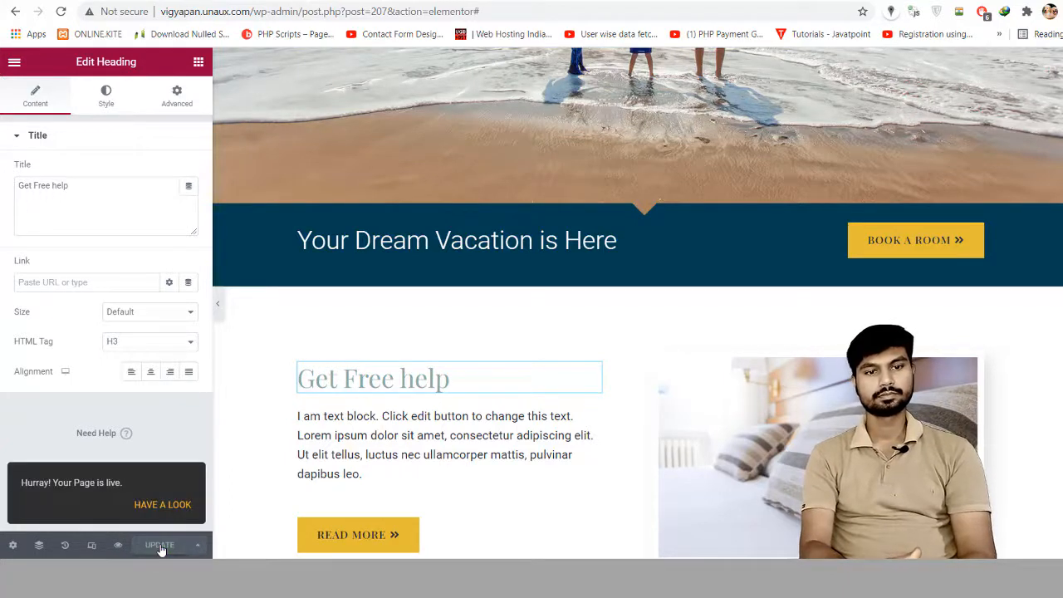
pyautogui.click(163, 507)
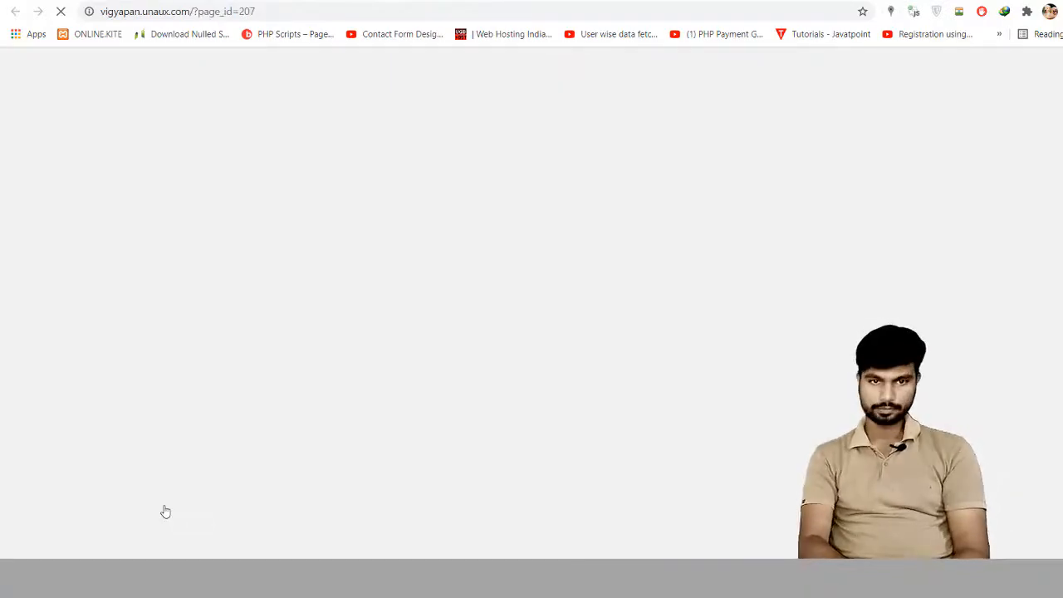
# Skim the published page, then return to the homepage via the Home menu link.
pyautogui.scroll(-12, 1037, 512)
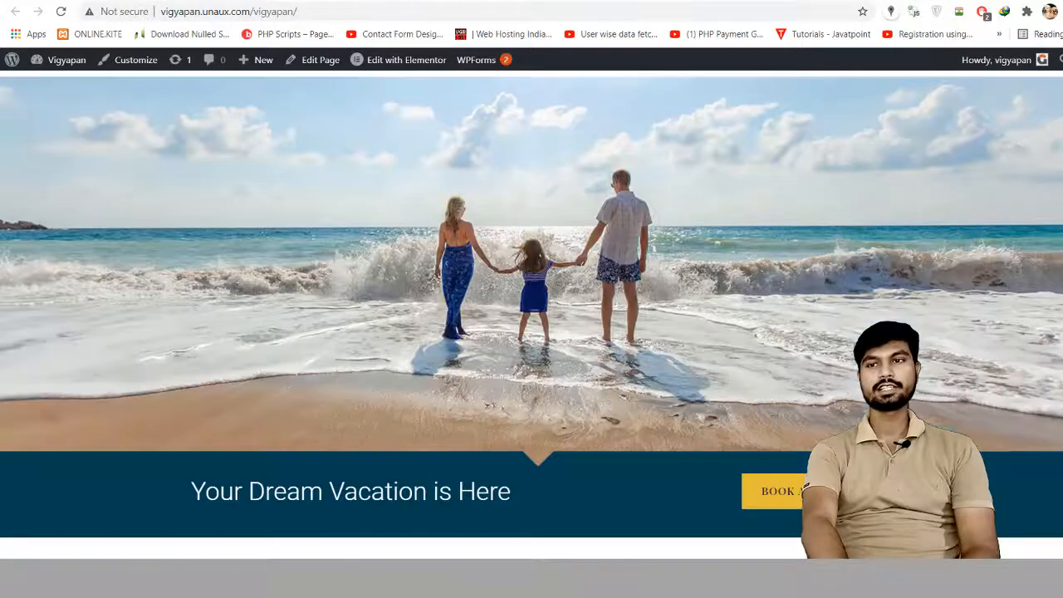
pyautogui.scroll(-5, 1036, 513)
pyautogui.scroll(20, 1037, 498)
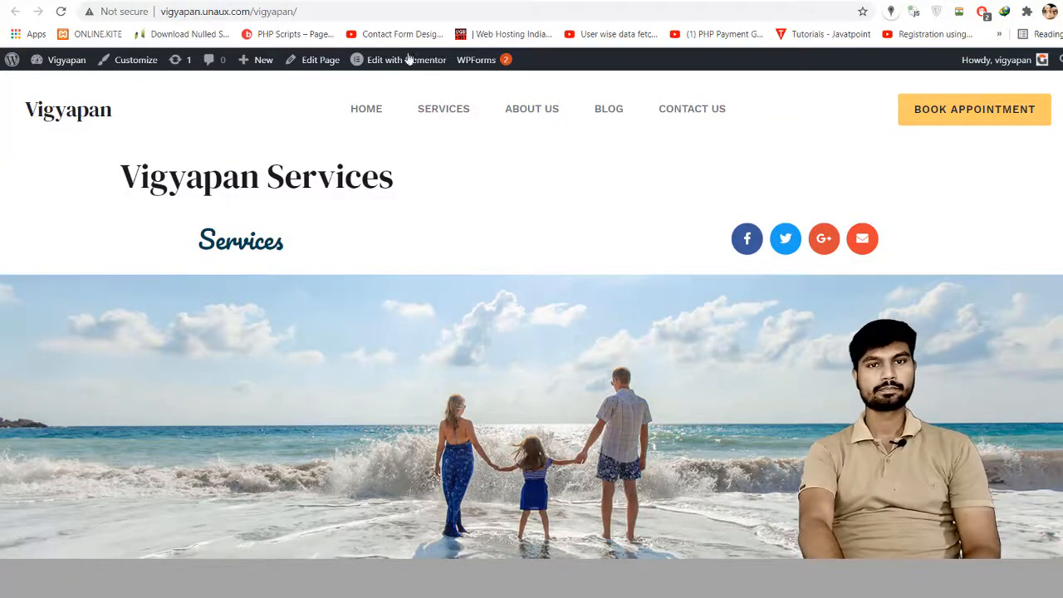
pyautogui.click(372, 121)
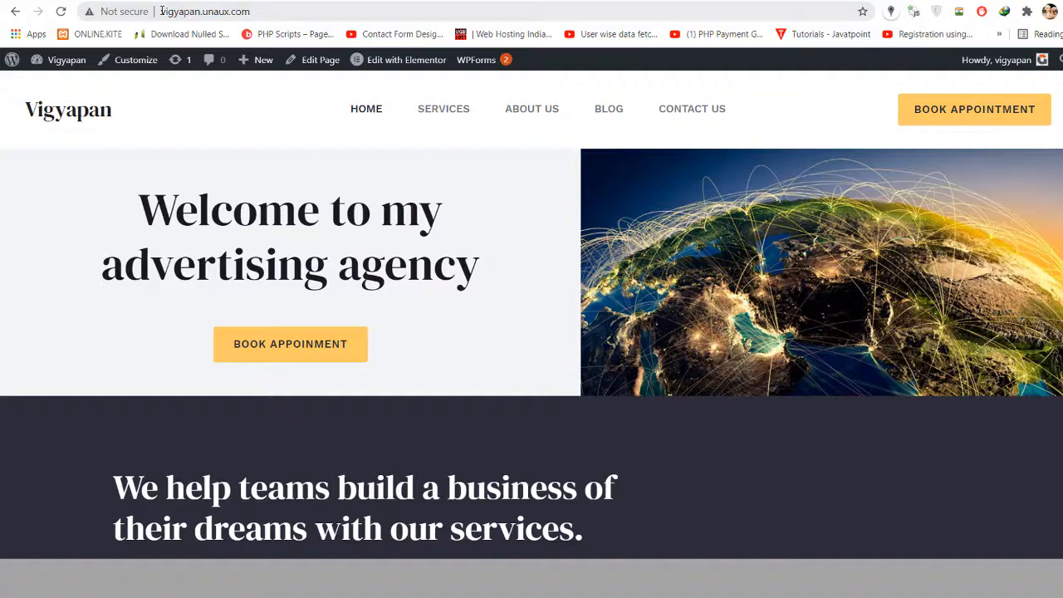
# Load the site at vigyapan.com instead of vigyapan.unaux.com, then open a blank tab.
pyautogui.moveTo(162, 11); pyautogui.dragTo(282, 17)
pyautogui.click(273, 14)
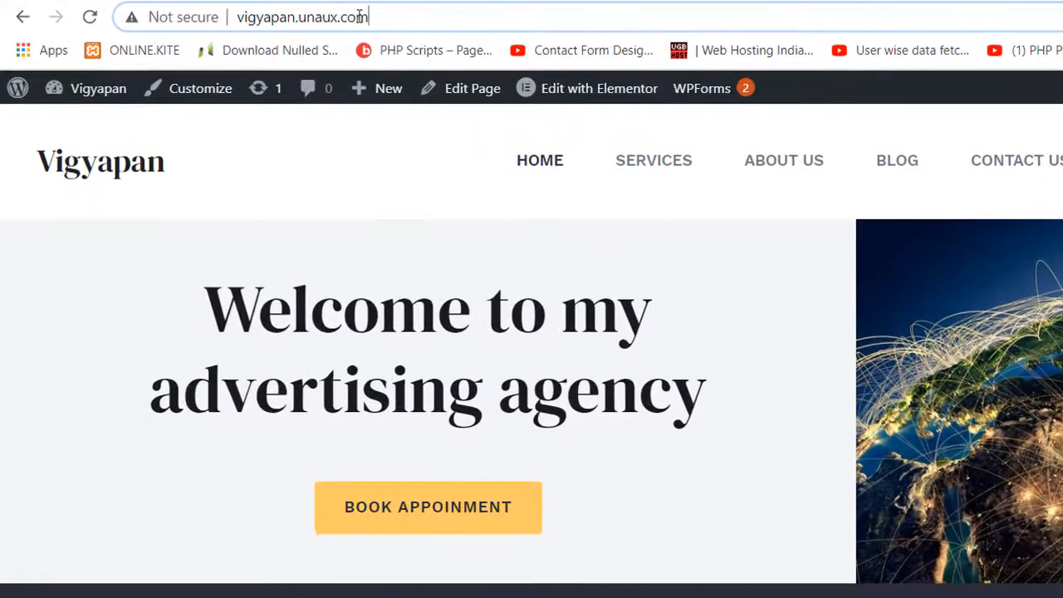
pyautogui.moveTo(338, 16); pyautogui.dragTo(298, 15)
pyautogui.press('BackSpace')
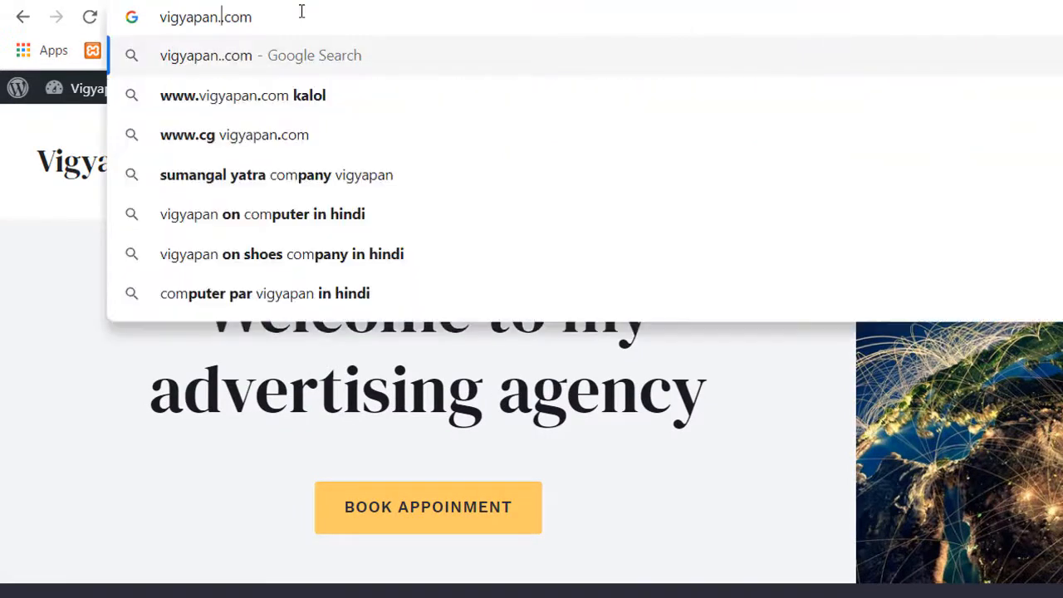
pyautogui.press('BackSpace')
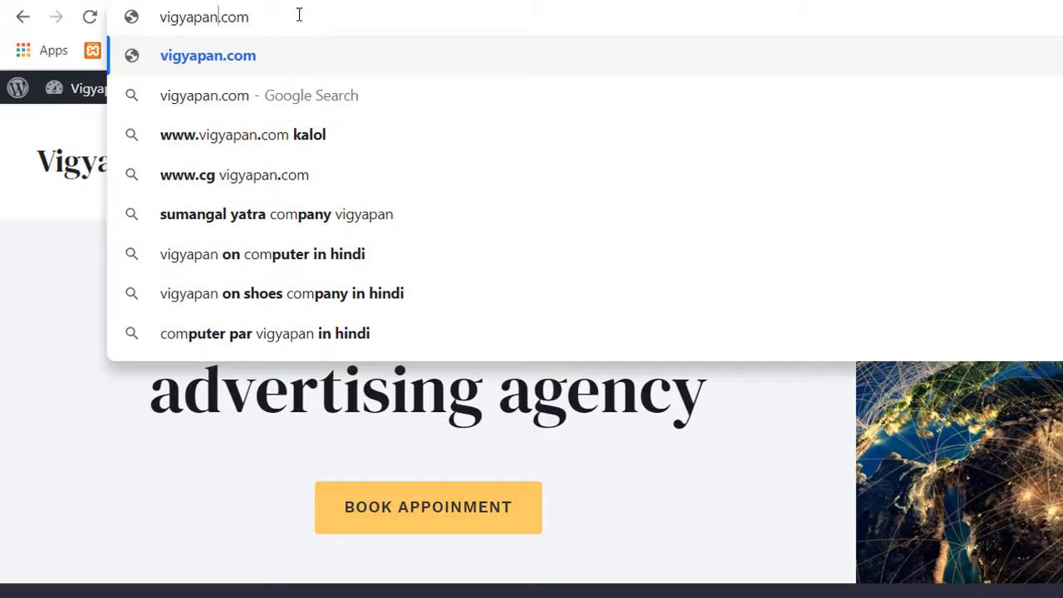
pyautogui.click(300, 15)
pyautogui.press('Return')
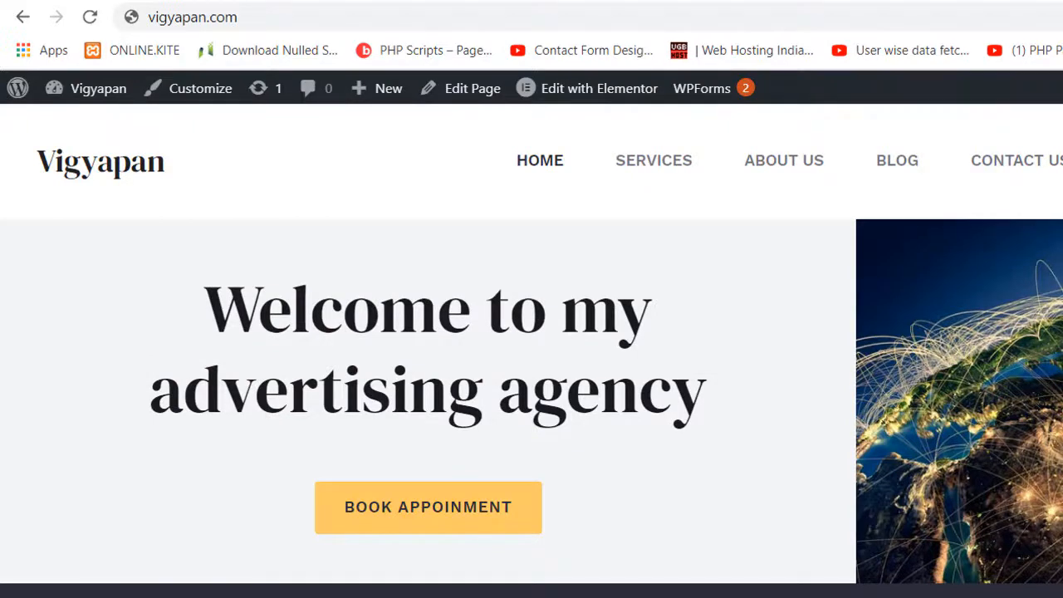
pyautogui.hotkey('ctrl', 't')
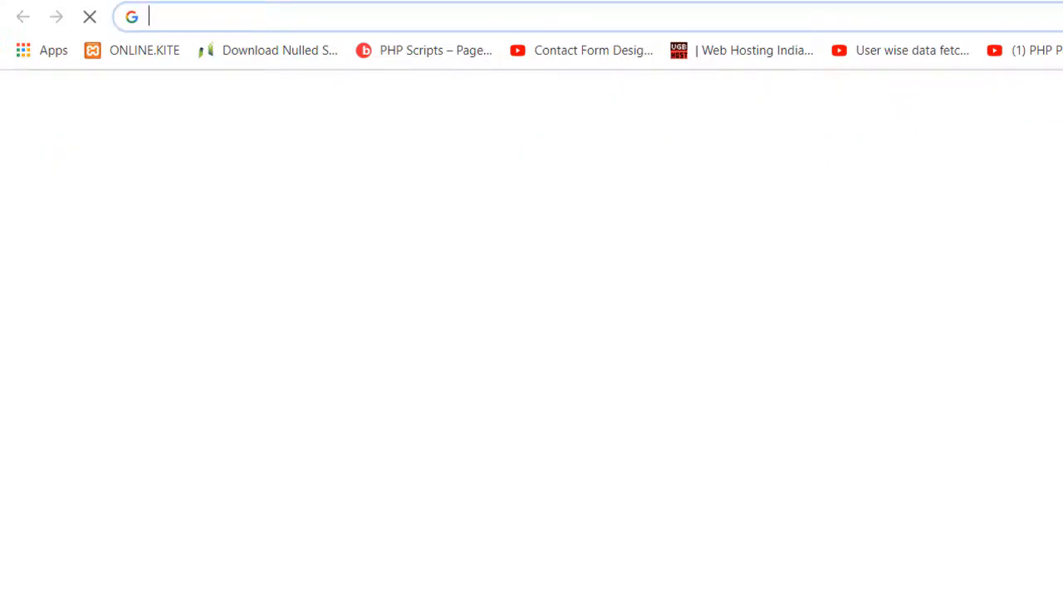
# Go to godaddy.in by accepting the address-bar suggestion after typing 'go'.
pyautogui.write('go')
pyautogui.press('Right')
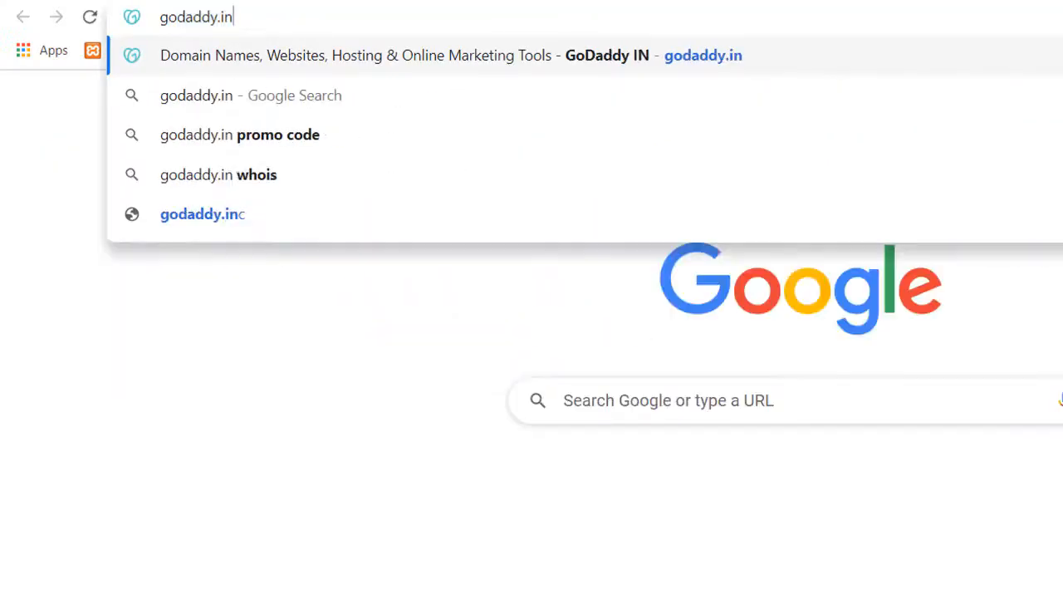
pyautogui.press('Return')
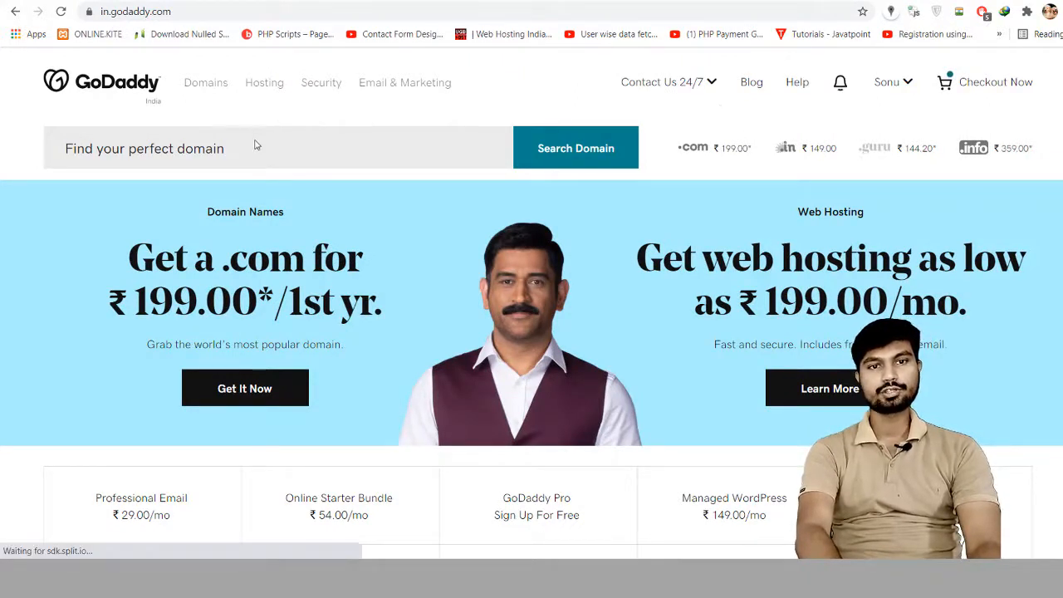
# Search GoDaddy for the domain vigyapan.me.
pyautogui.click(203, 148)
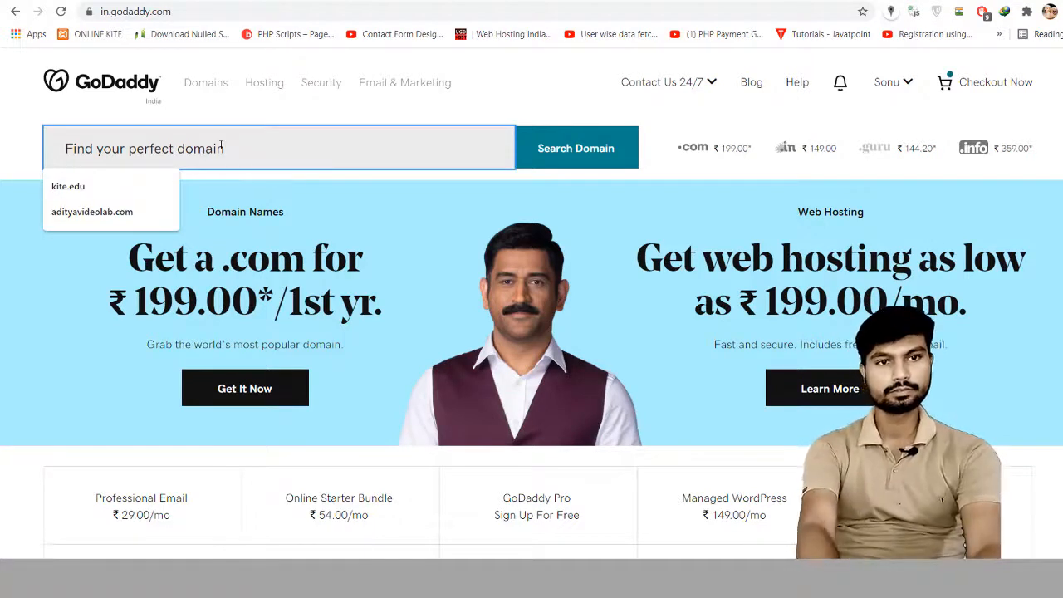
pyautogui.write('vigyapna')
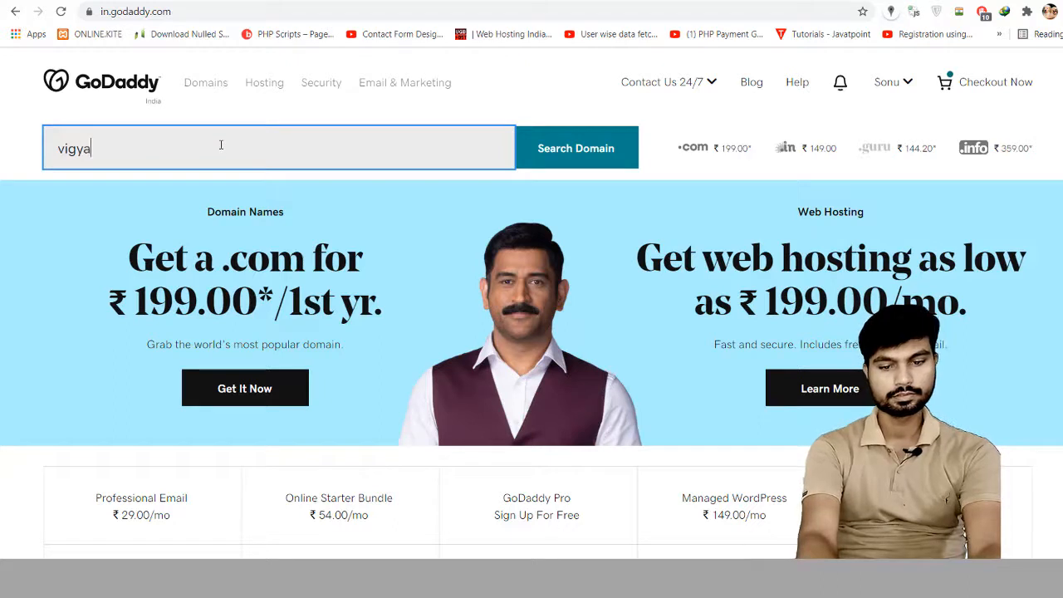
pyautogui.press('BackSpace')
pyautogui.press('BackSpace')
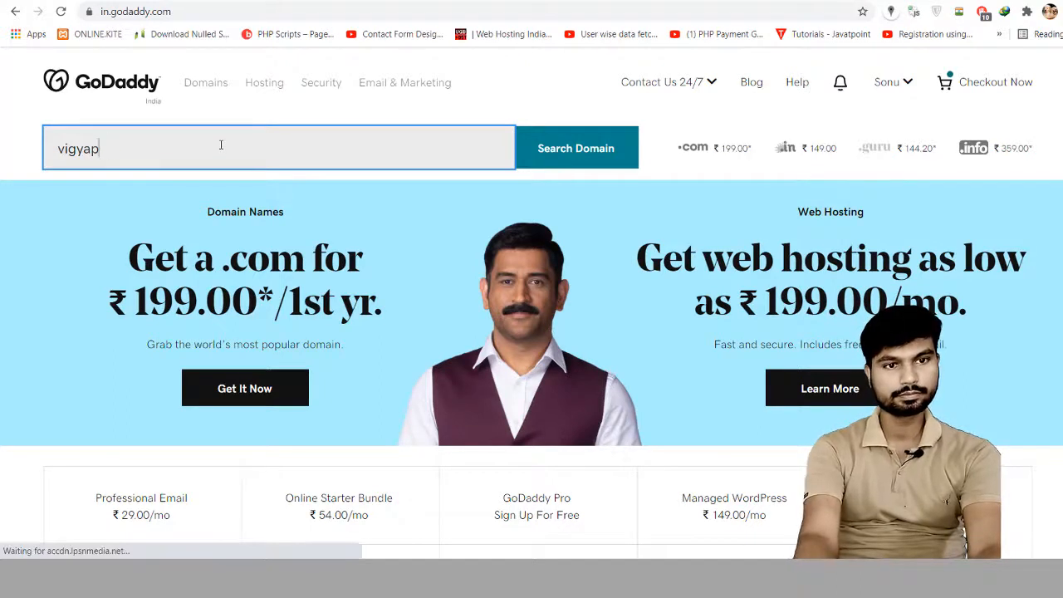
pyautogui.write('an')
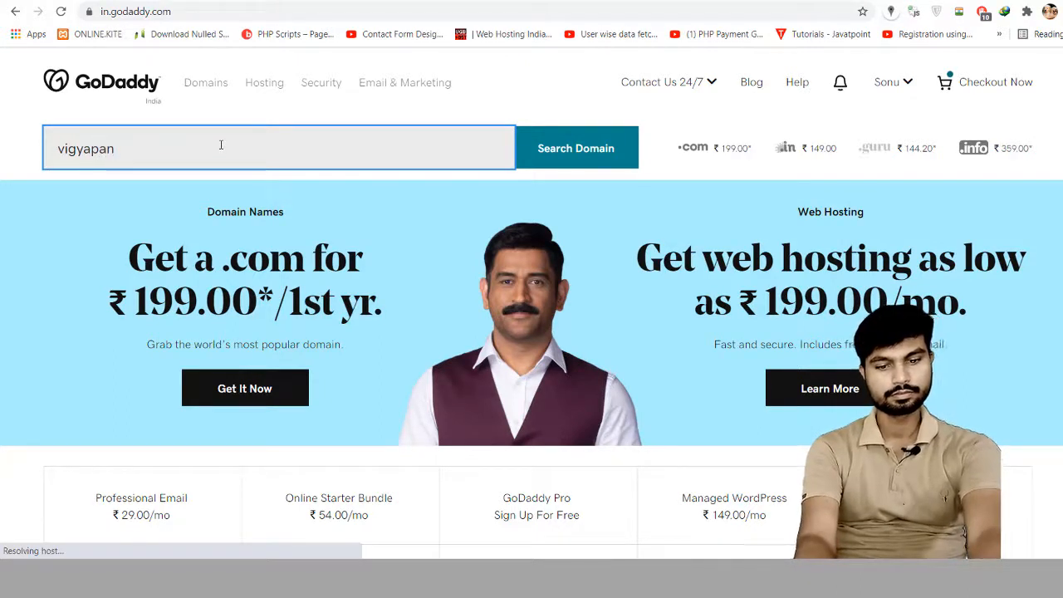
pyautogui.write('.me')
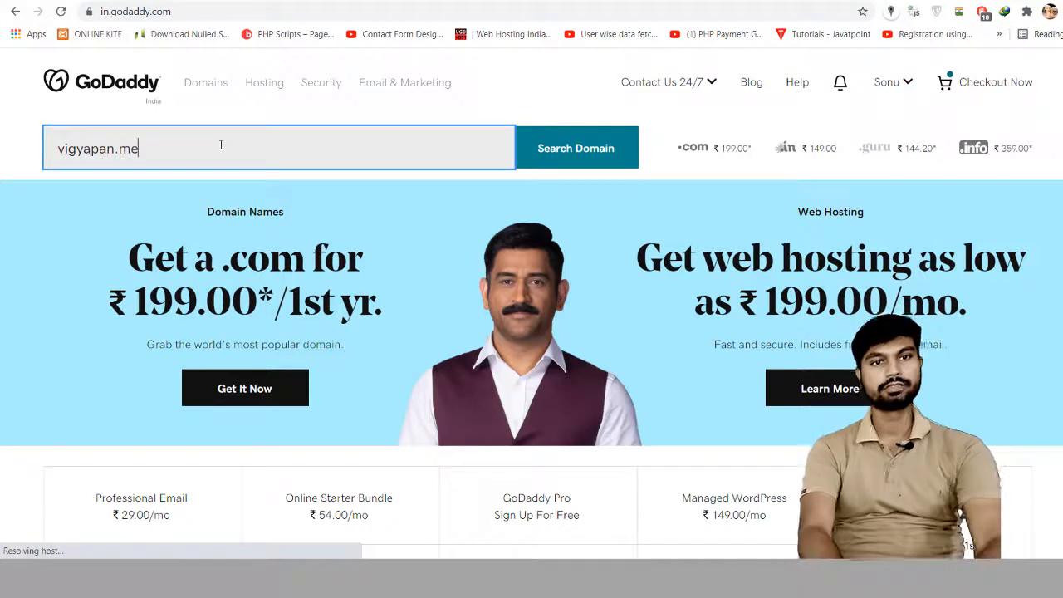
pyautogui.click(561, 165)
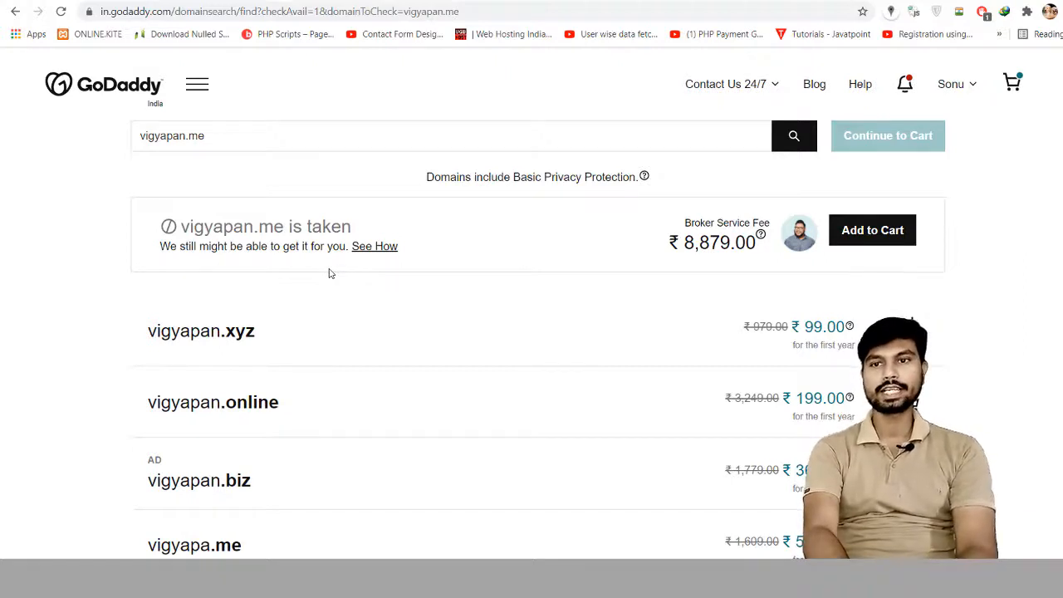
# Open My Products from the account menu and check the vigyapan.me domain's options.
pyautogui.click(976, 87)
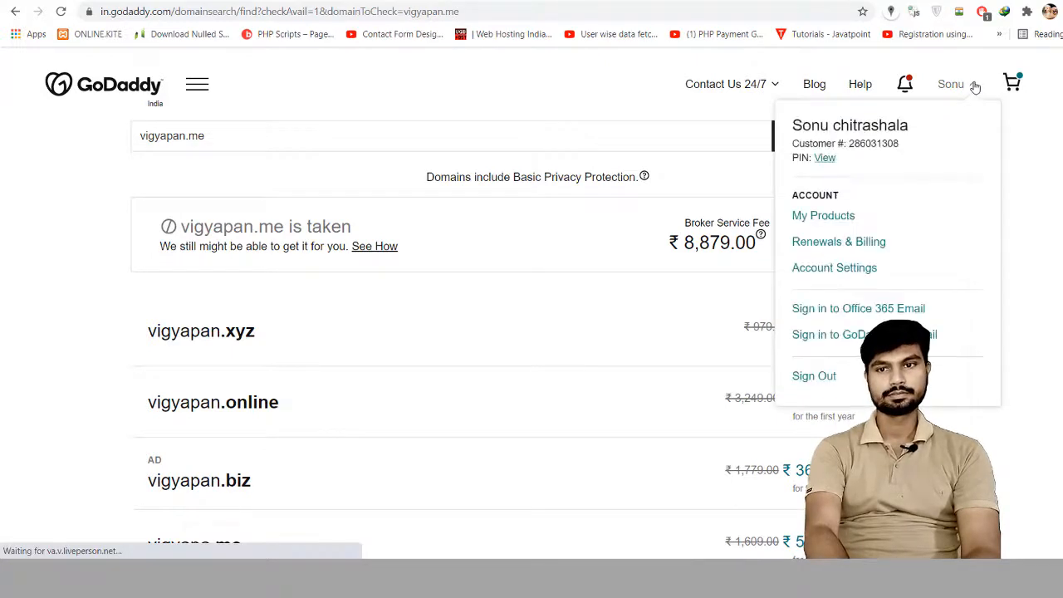
pyautogui.click(811, 219)
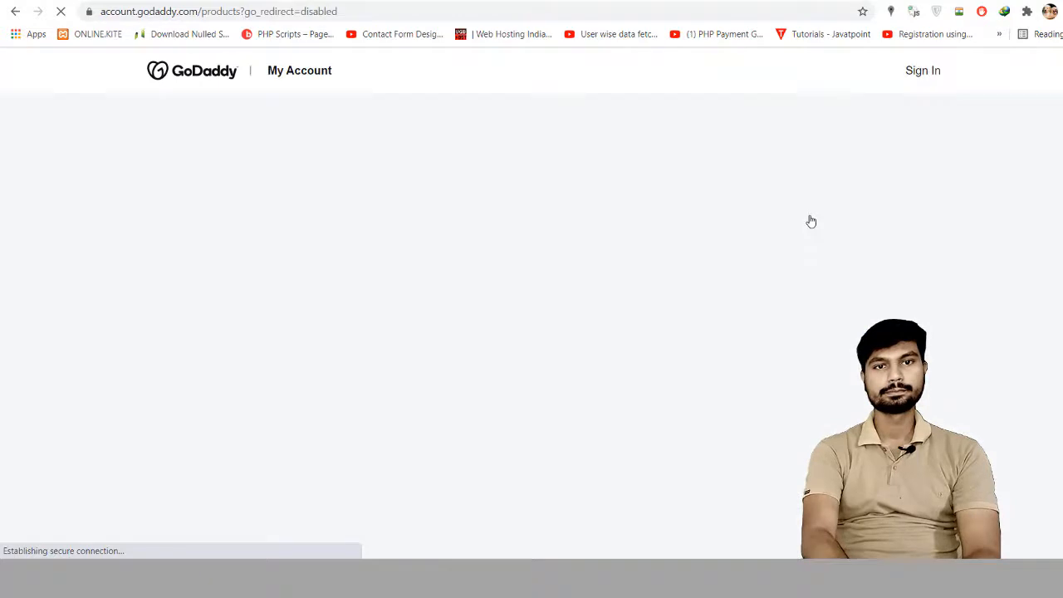
pyautogui.scroll(-3, 532, 302)
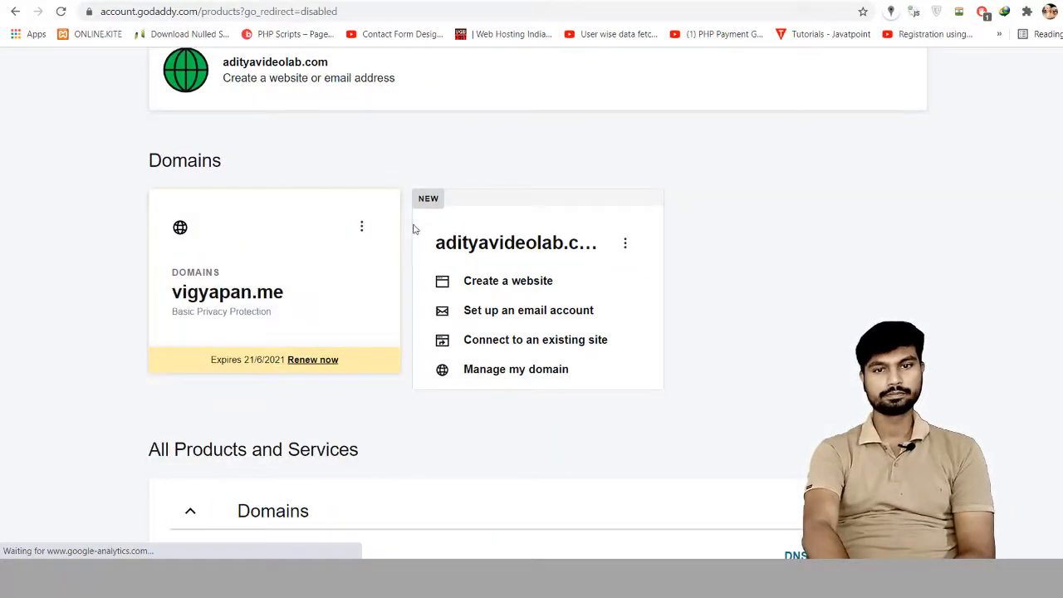
pyautogui.click(361, 225)
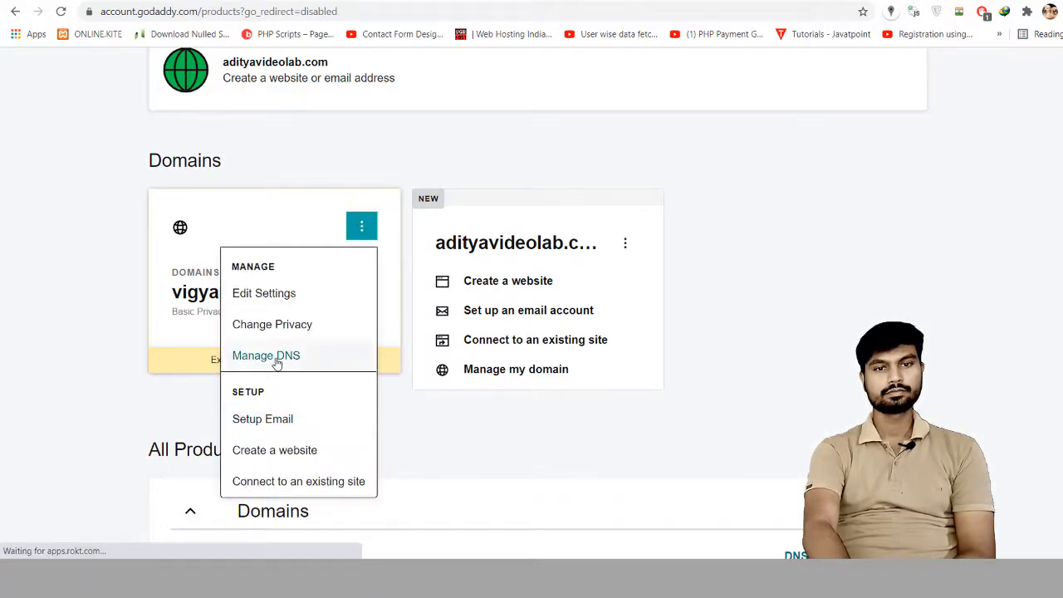
pyautogui.click(897, 238)
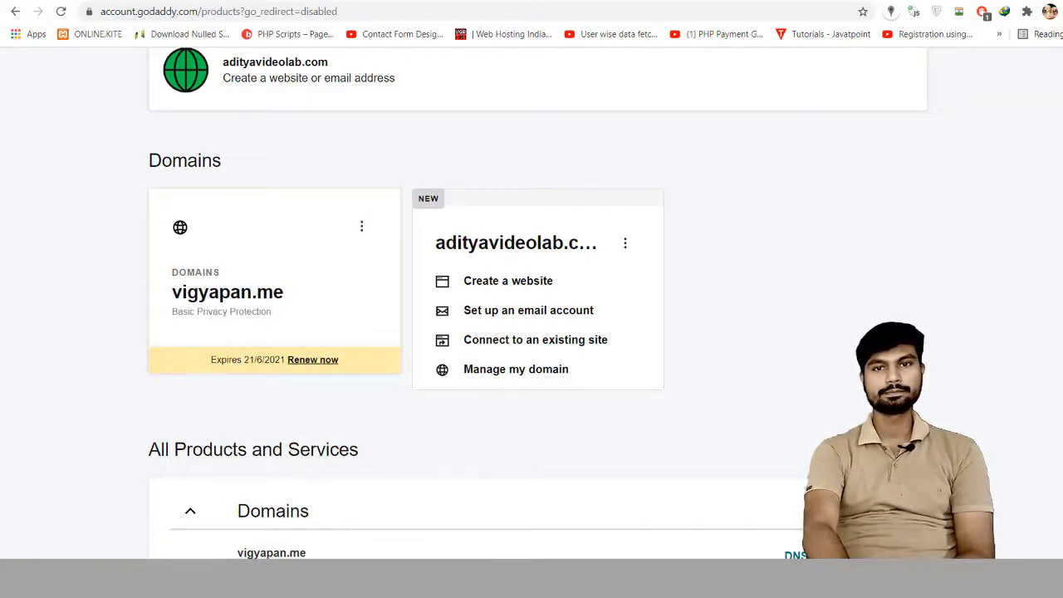
# Cycle through the browser tabs, ending on the Elementor editor tab.
pyautogui.hotkey('ctrl', 'Tab')
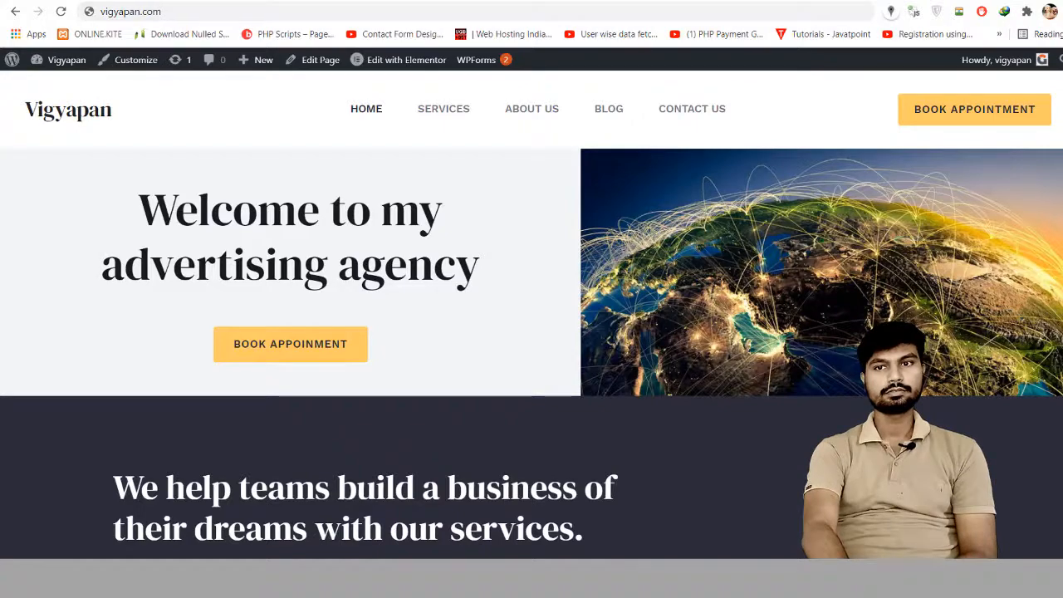
pyautogui.click(441, 0)
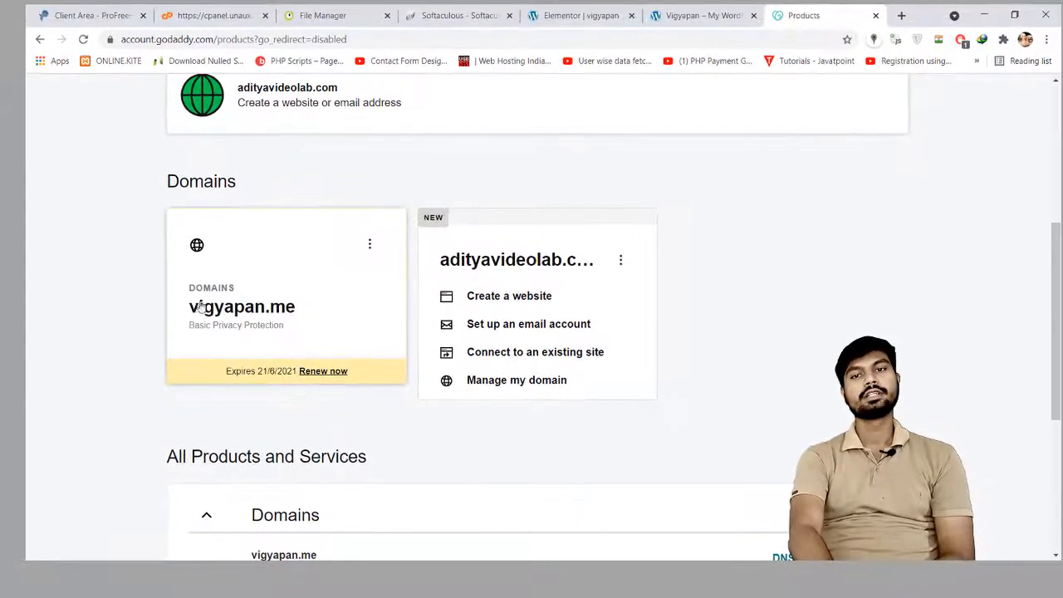
pyautogui.click(690, 17)
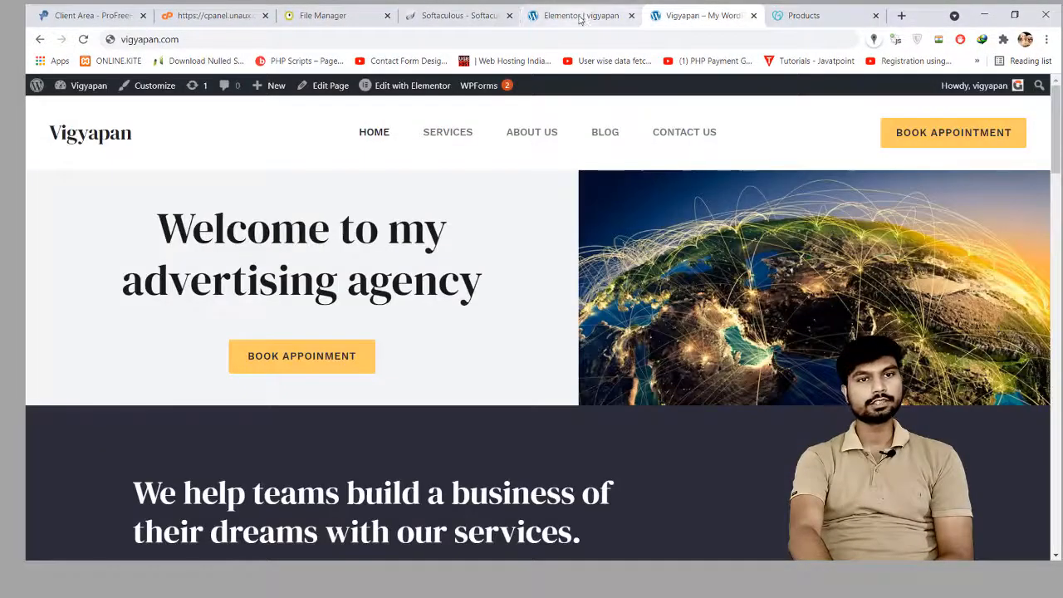
pyautogui.click(591, 17)
pyautogui.click(681, 14)
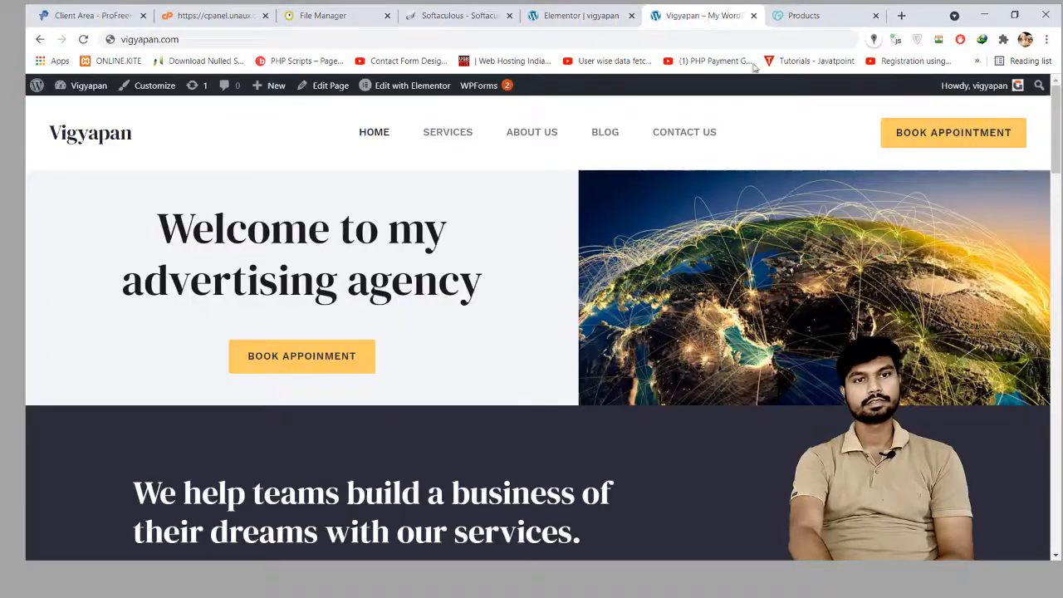
pyautogui.click(801, 16)
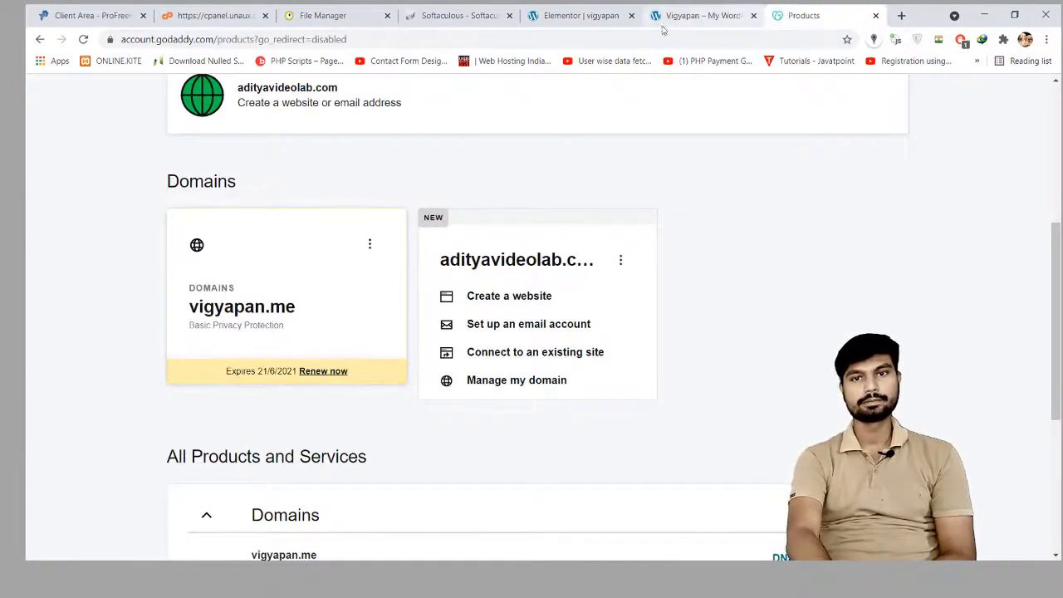
pyautogui.click(560, 12)
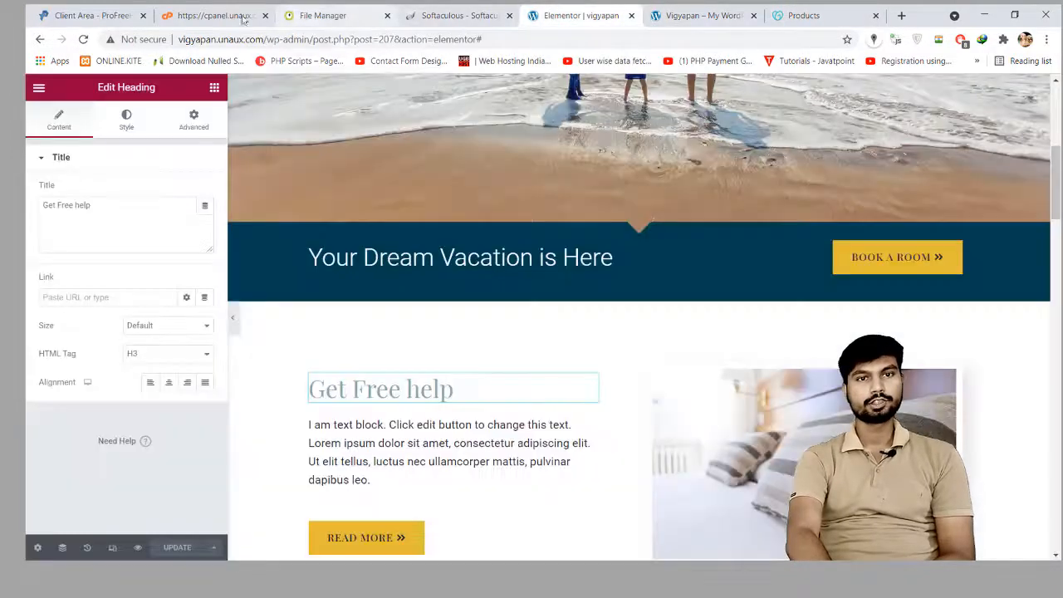
# In the FreeHost control panel, open Parked Domains and enter vigyapan.me to park.
pyautogui.click(233, 19)
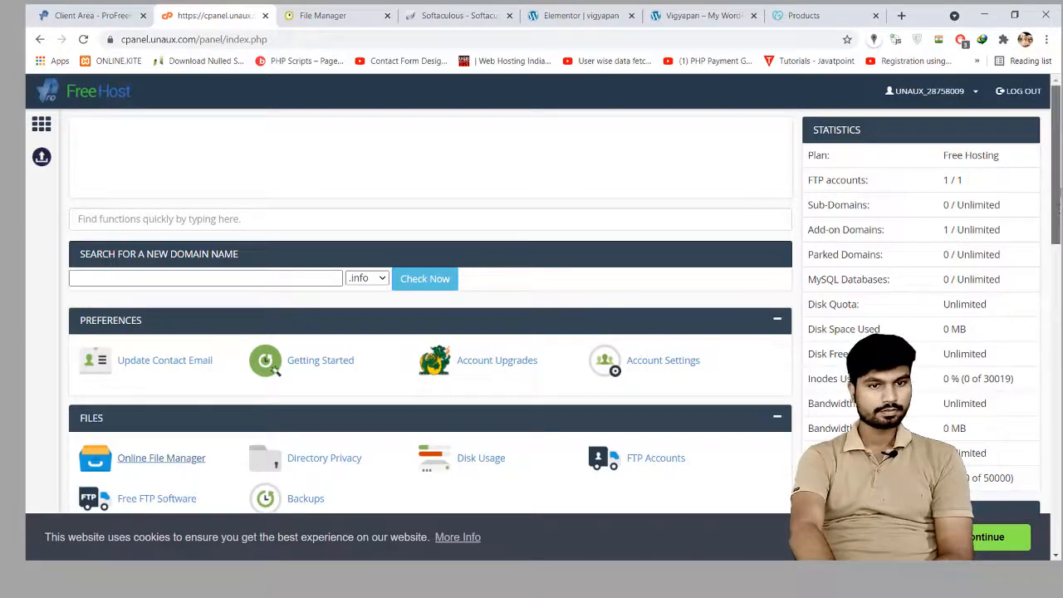
pyautogui.scroll(-1, 1058, 214)
pyautogui.moveTo(1058, 214); pyautogui.dragTo(1058, 328)
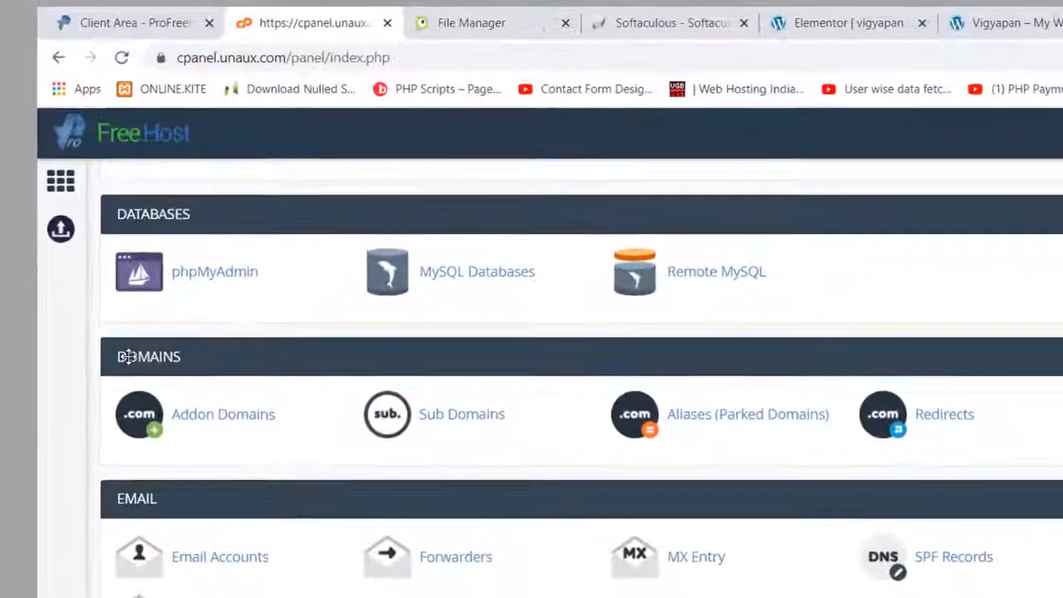
pyautogui.click(744, 430)
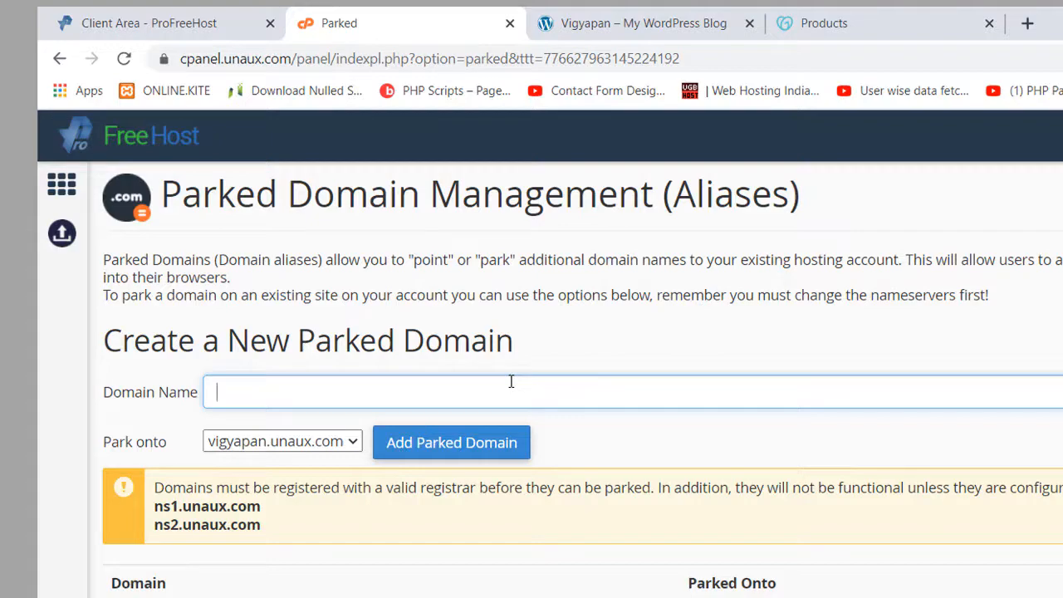
pyautogui.write('vigya')
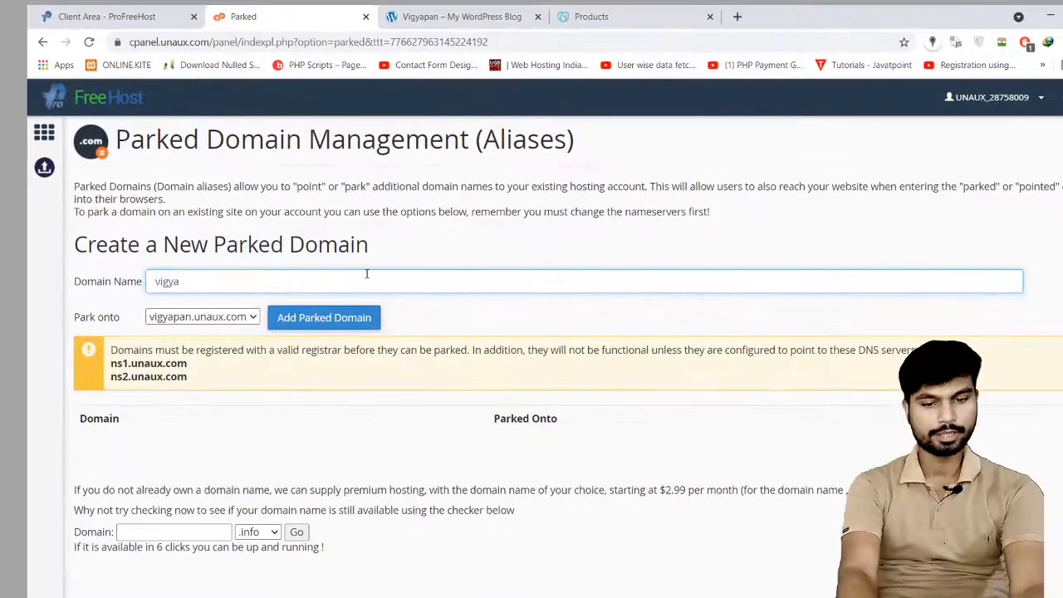
pyautogui.write('pan.')
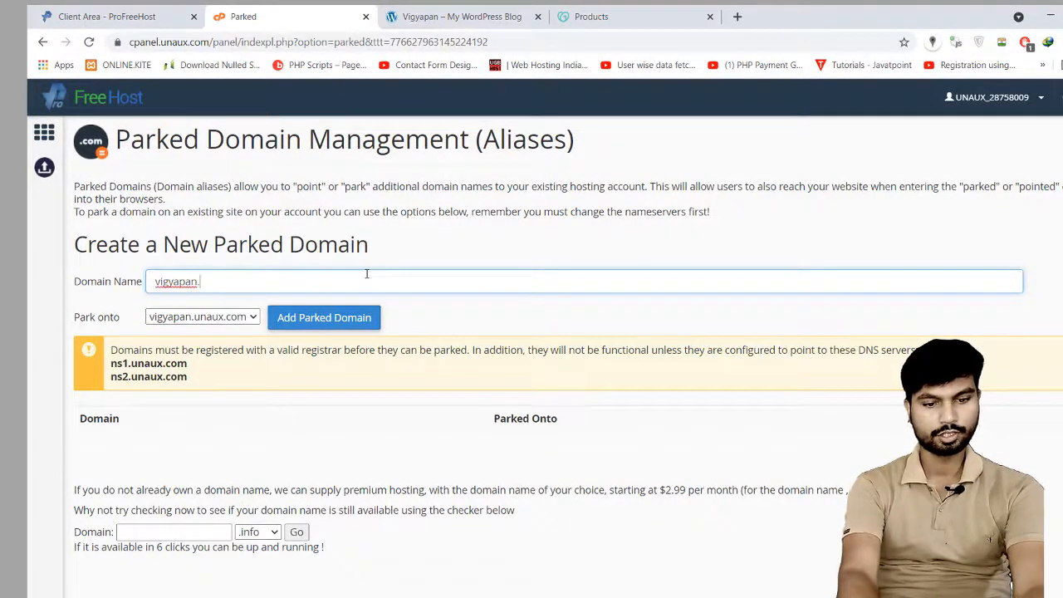
pyautogui.write('me')
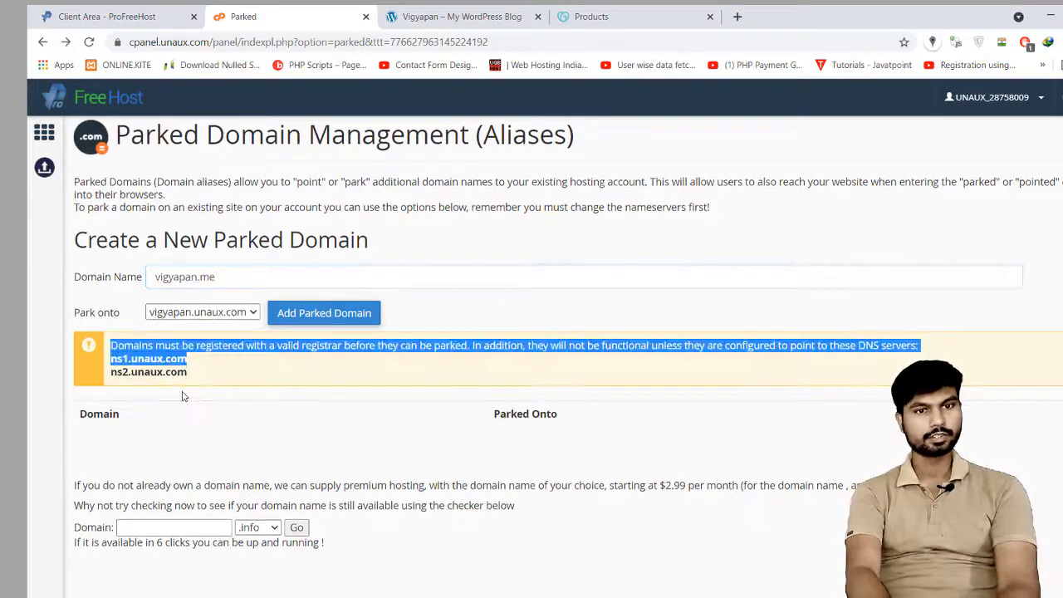
pyautogui.click(183, 392)
# Copy the first hosting nameserver ns1.unaux.com.
pyautogui.moveTo(186, 359); pyautogui.dragTo(111, 359)
pyautogui.rightClick(143, 362)
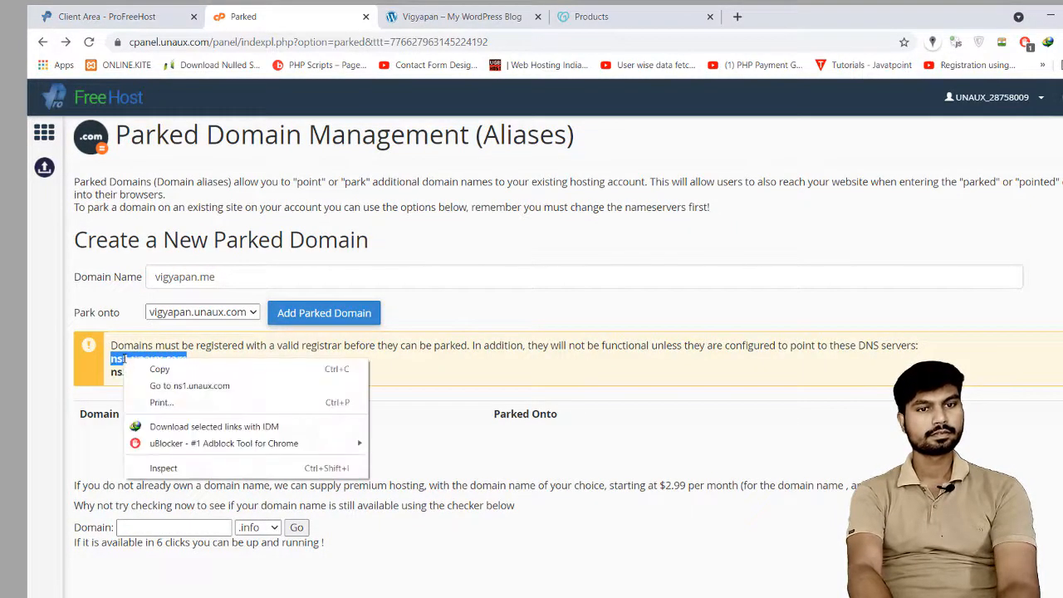
pyautogui.click(148, 373)
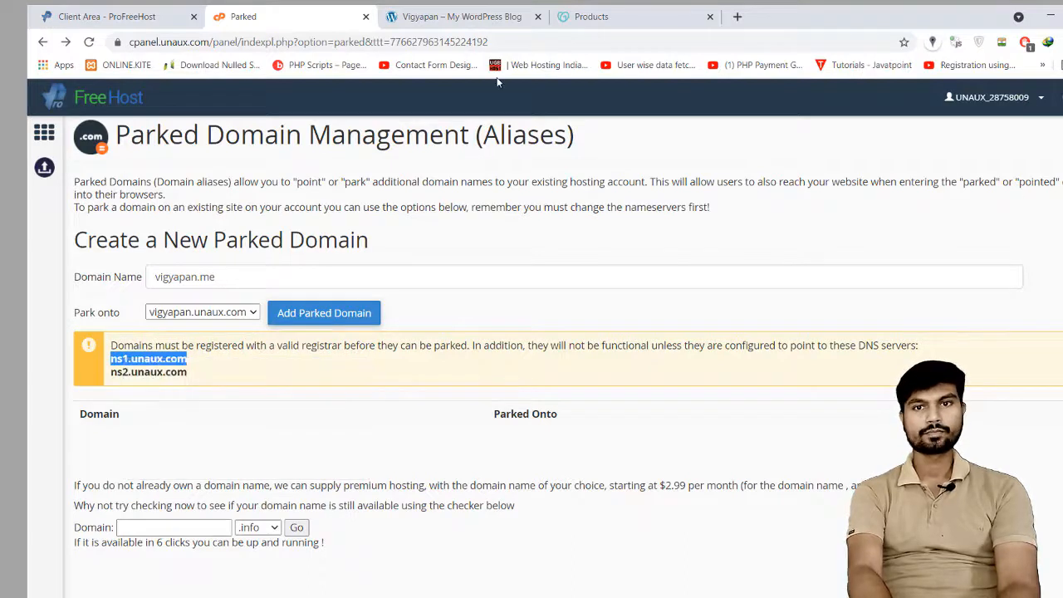
pyautogui.click(604, 10)
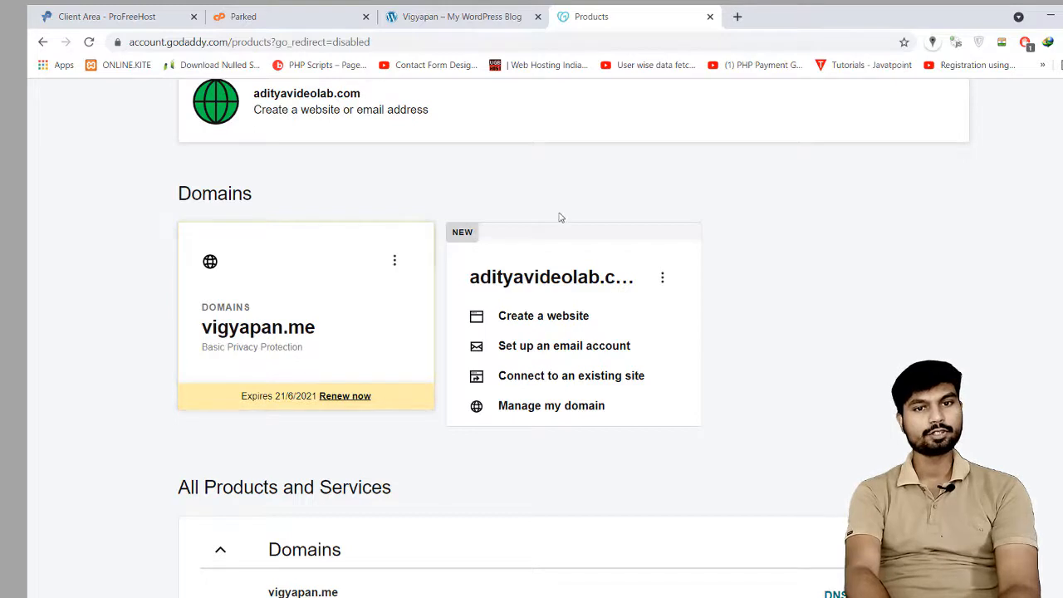
# In vigyapan.me's DNS settings, replace nameserver ns90.webeyesoft.com with ns1.unaux.com.
pyautogui.click(395, 261)
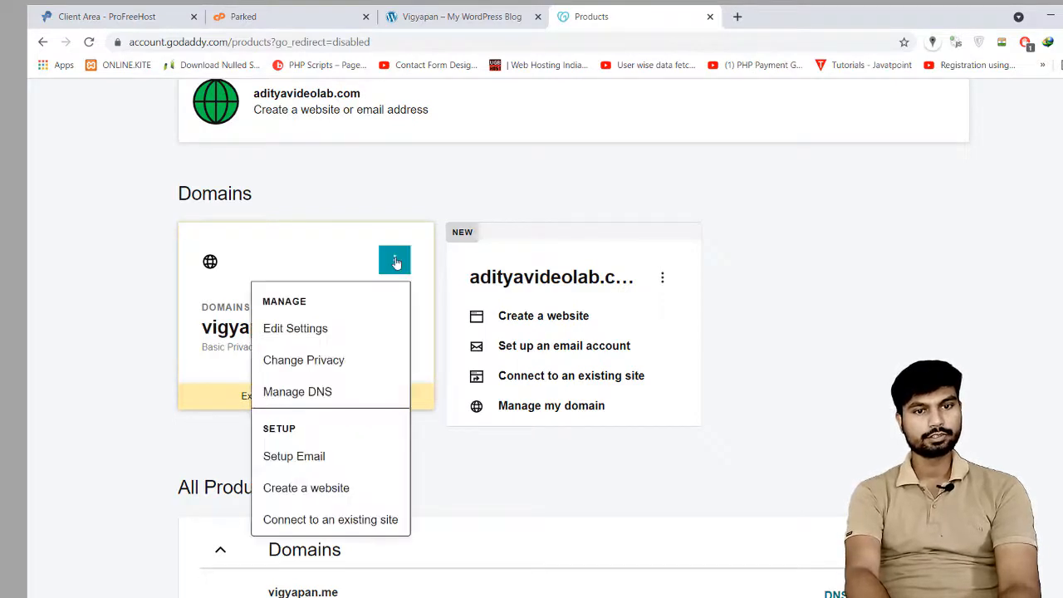
pyautogui.click(306, 402)
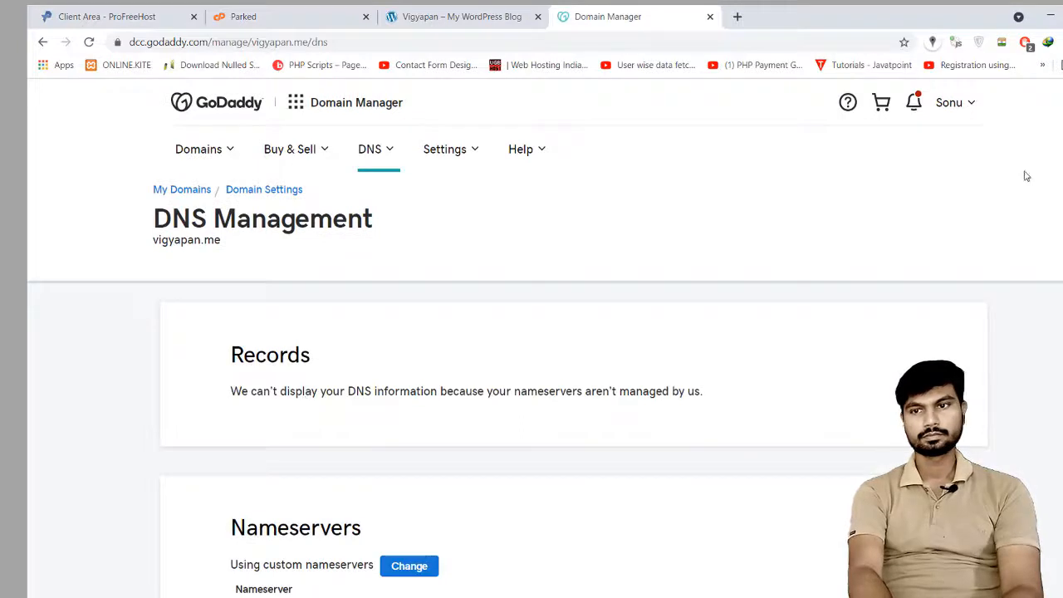
pyautogui.scroll(-4, 730, 330)
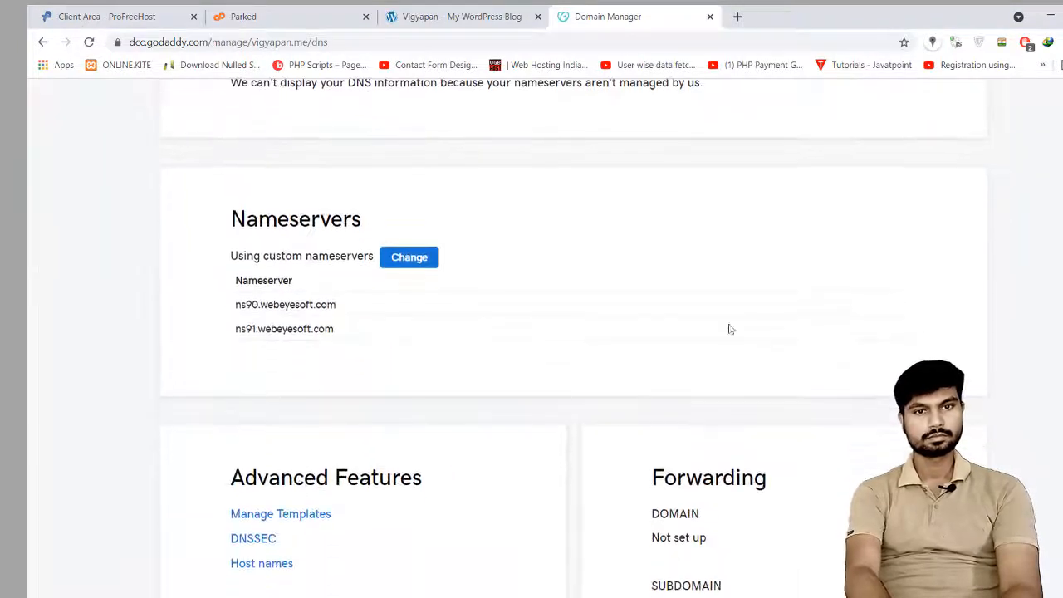
pyautogui.click(409, 258)
pyautogui.tripleClick(329, 458)
pyautogui.hotkey('ctrl', 'v')
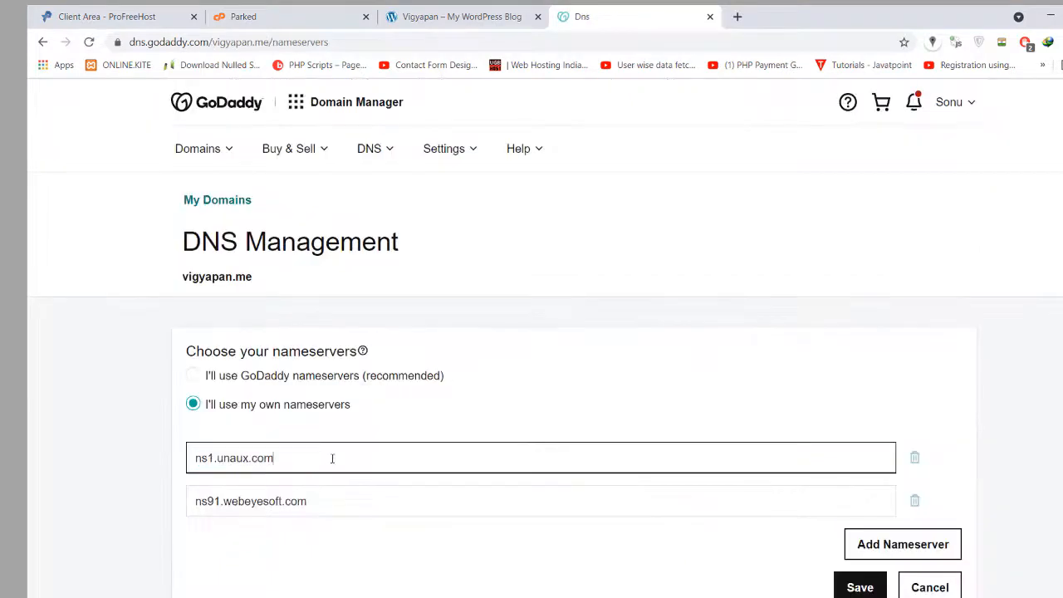
# Copy ns2.unaux.com from FreeHost and select GoDaddy's second nameserver, ns91.webeyesoft.com.
pyautogui.click(323, 17)
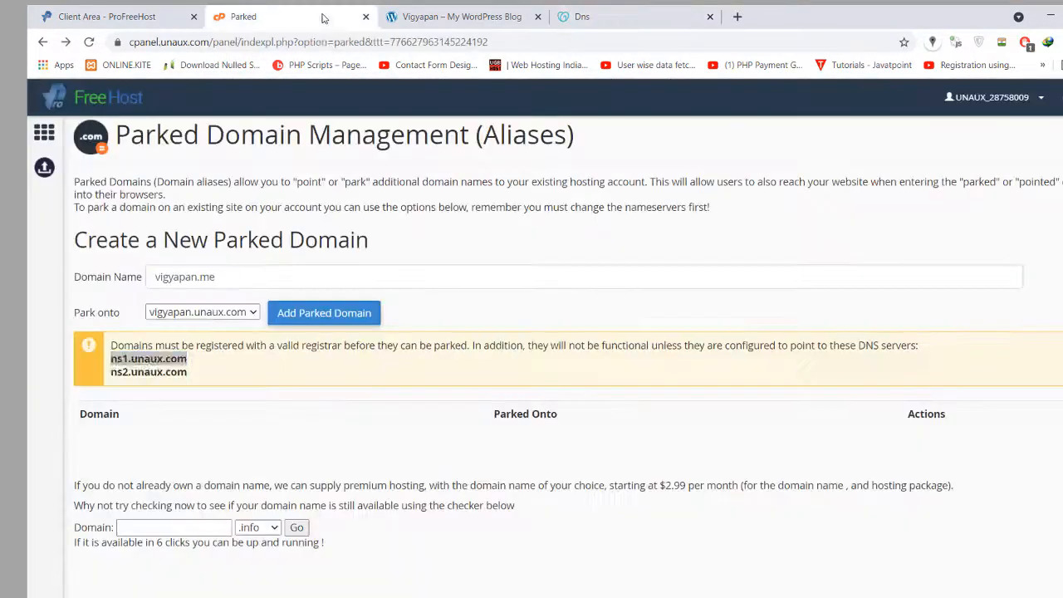
pyautogui.moveTo(189, 375); pyautogui.dragTo(113, 373)
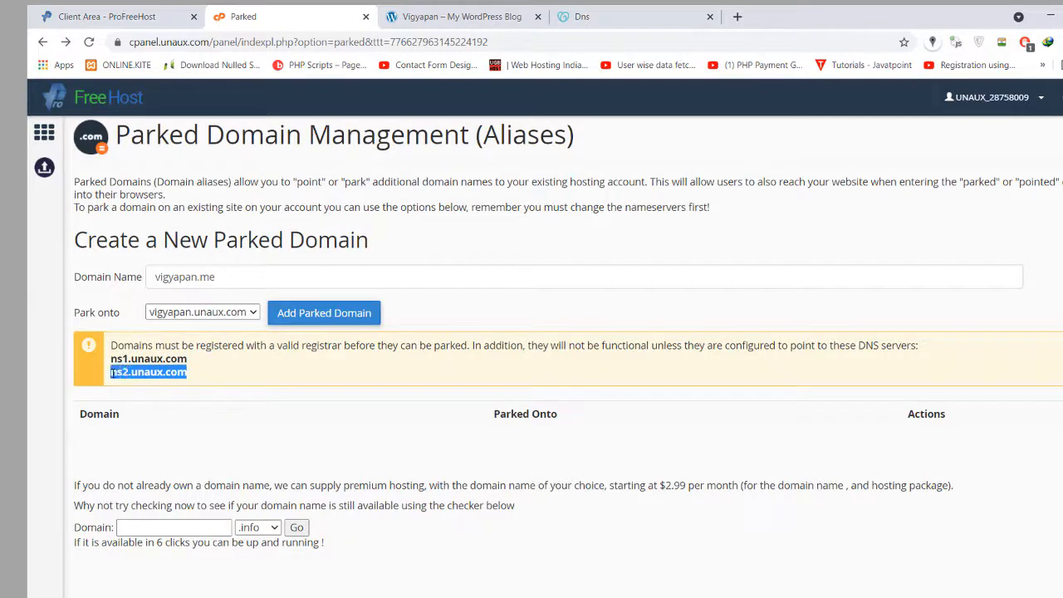
pyautogui.rightClick(123, 375)
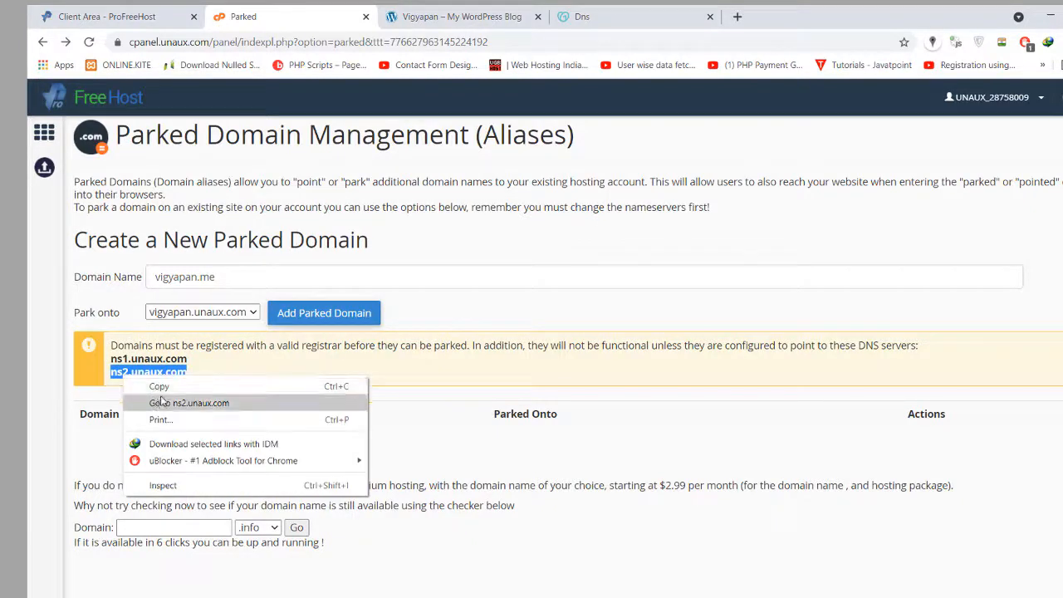
pyautogui.click(159, 387)
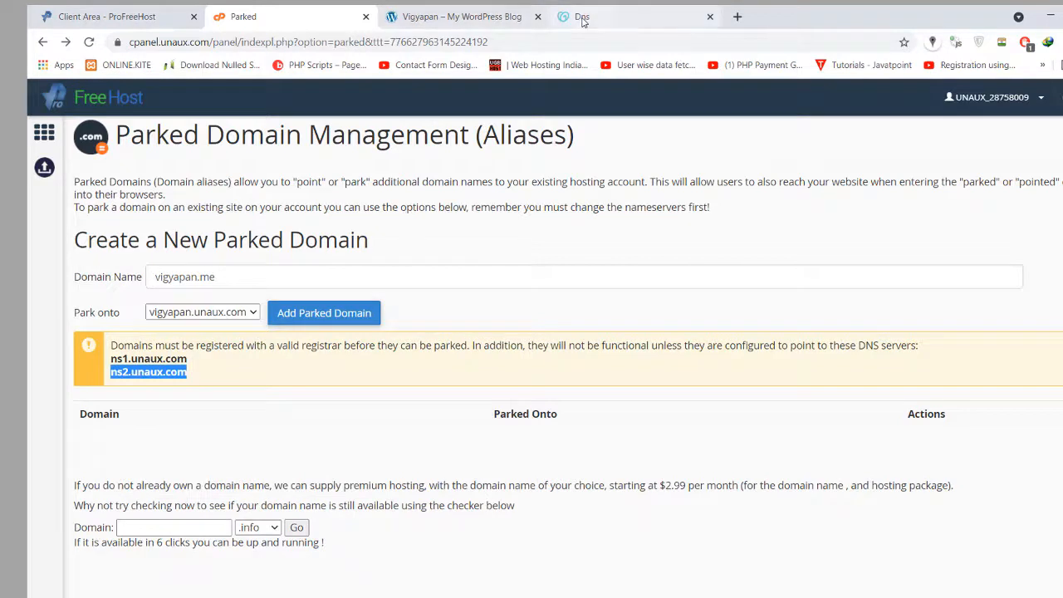
pyautogui.click(582, 16)
pyautogui.moveTo(306, 501); pyautogui.dragTo(175, 505)
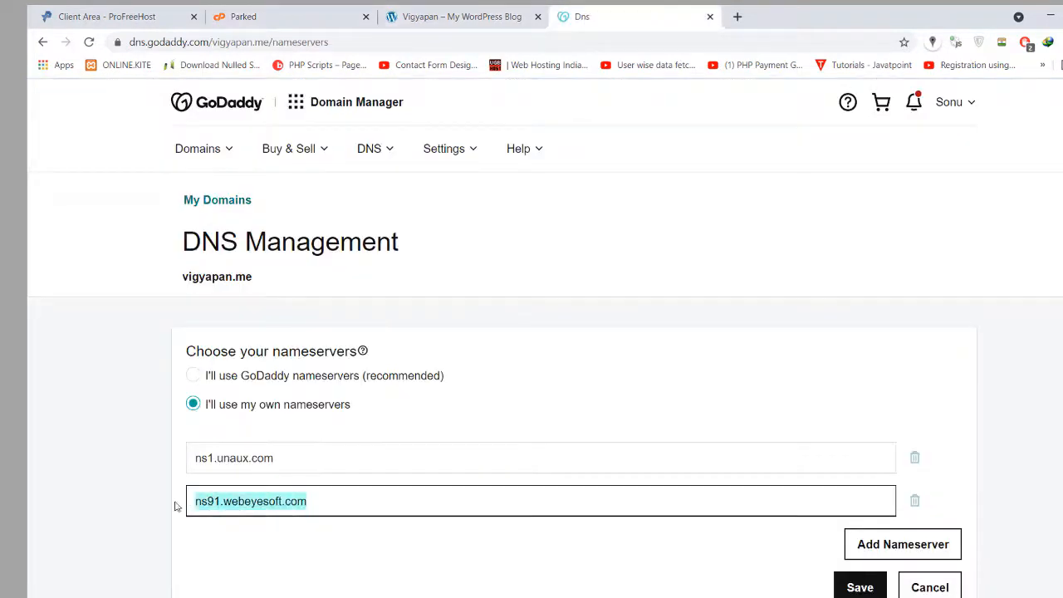
# Paste ns2.unaux.com as the second nameserver and save the change with consent.
pyautogui.rightClick(286, 500)
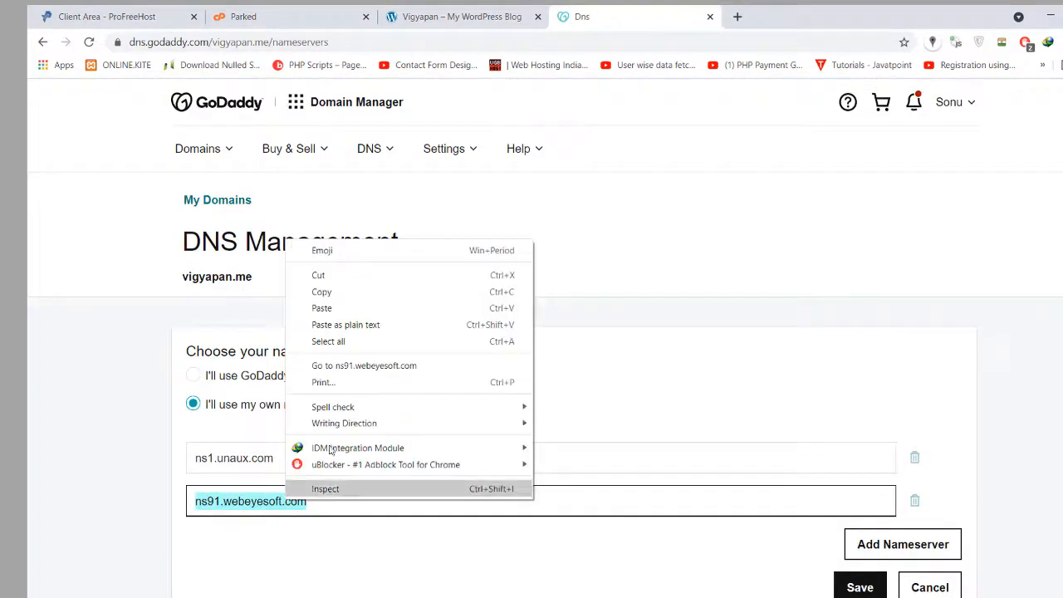
pyautogui.click(324, 310)
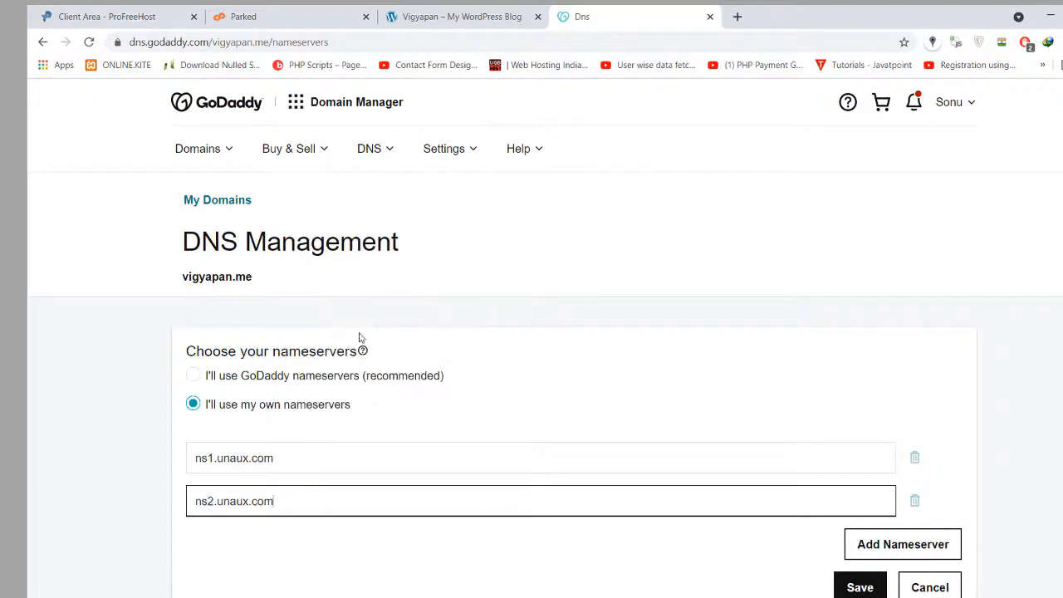
pyautogui.click(864, 587)
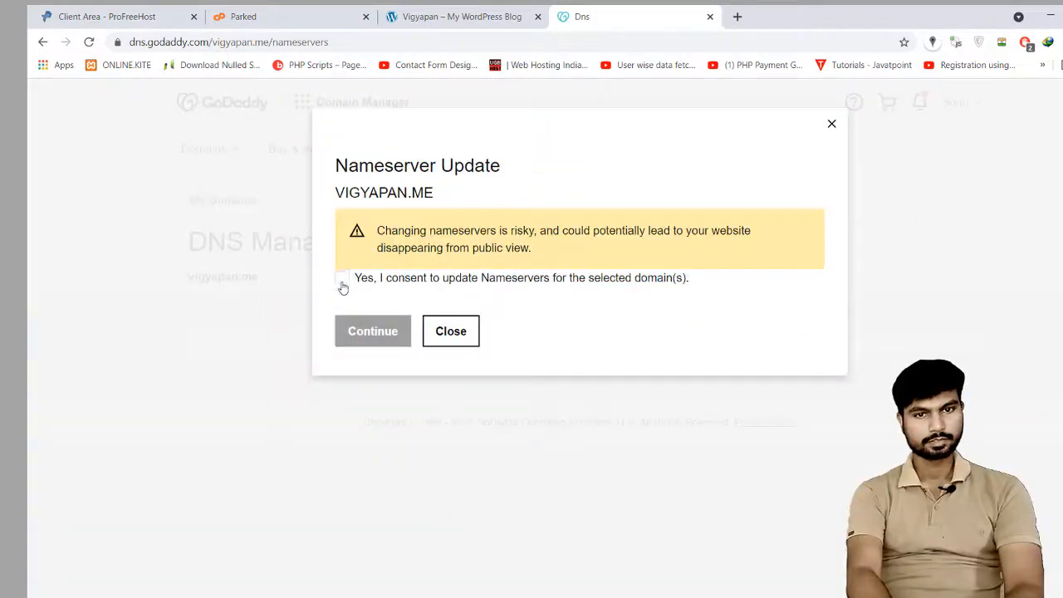
pyautogui.click(343, 280)
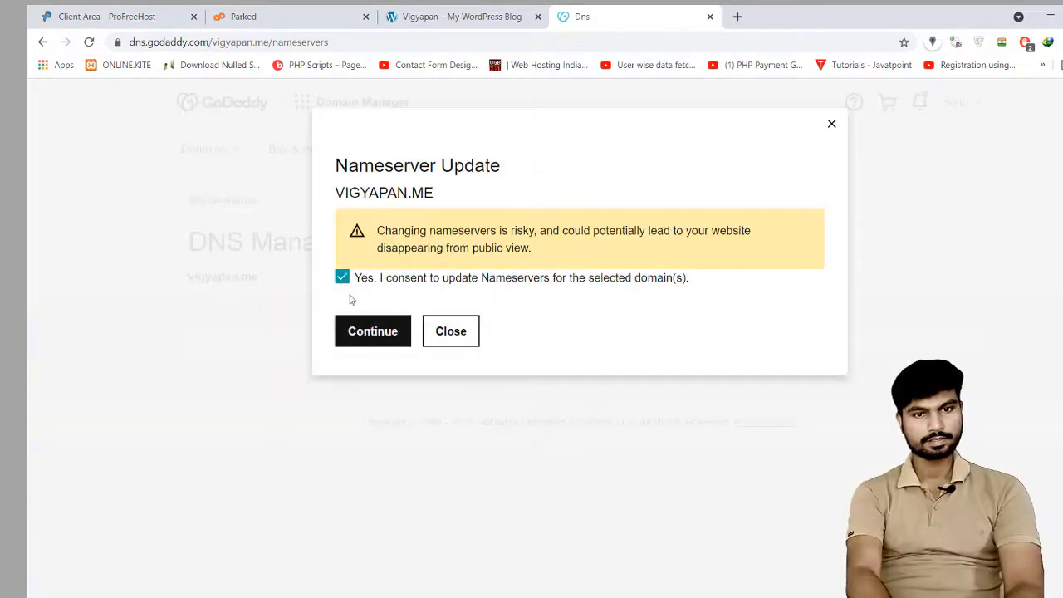
pyautogui.click(372, 332)
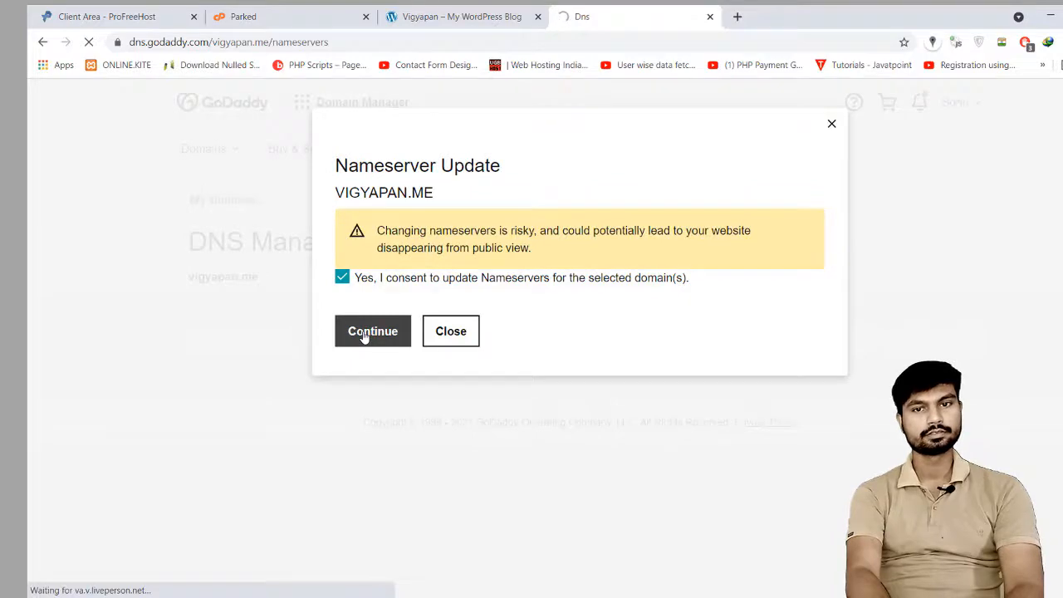
pyautogui.click(461, 17)
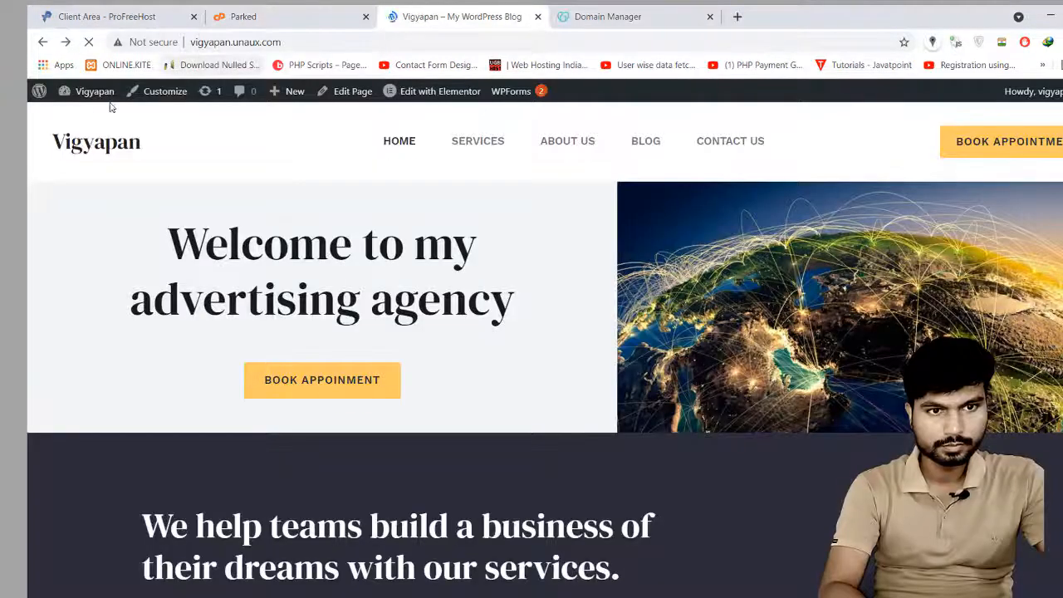
# Open Settings > General from the WordPress dashboard.
pyautogui.moveTo(95, 103)
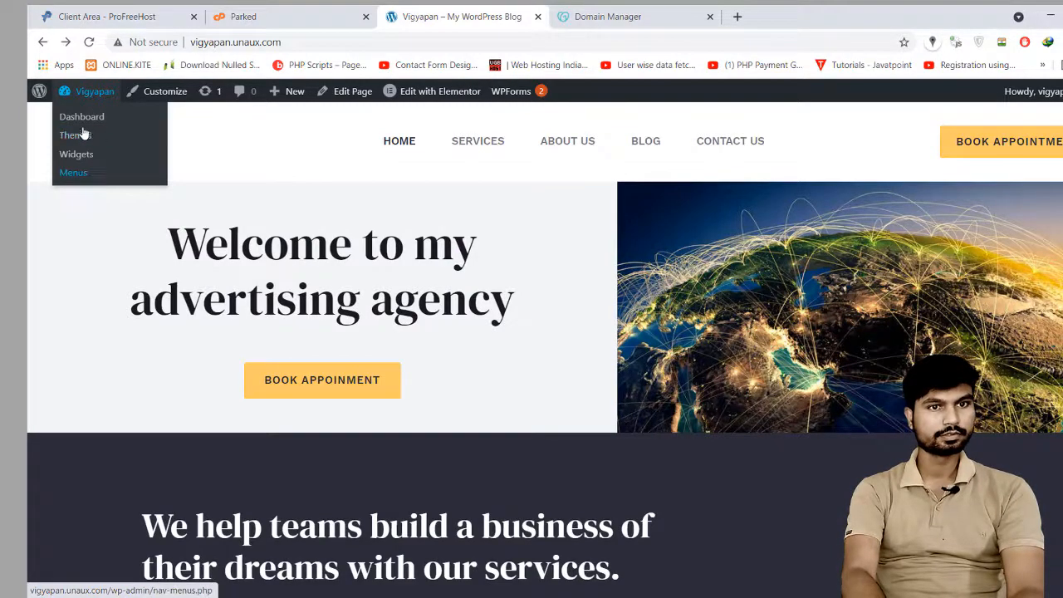
pyautogui.click(83, 121)
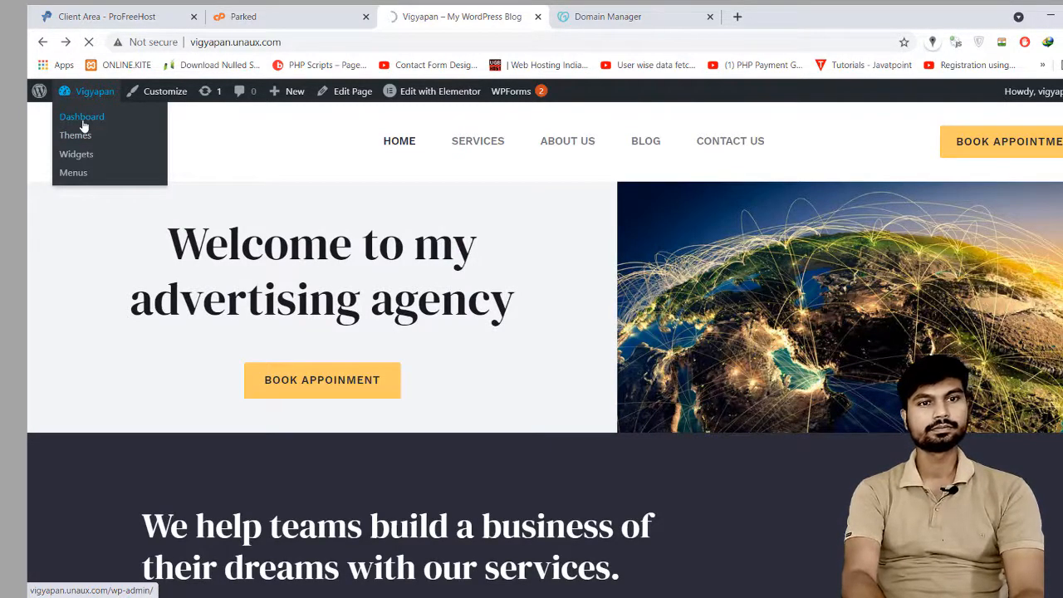
pyautogui.moveTo(81, 395)
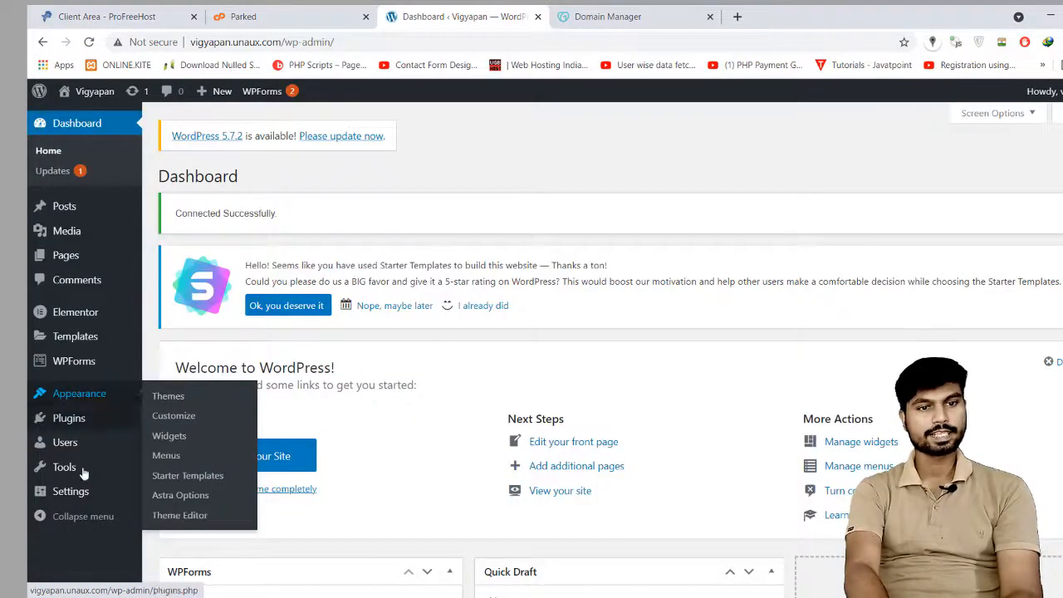
pyautogui.moveTo(79, 491)
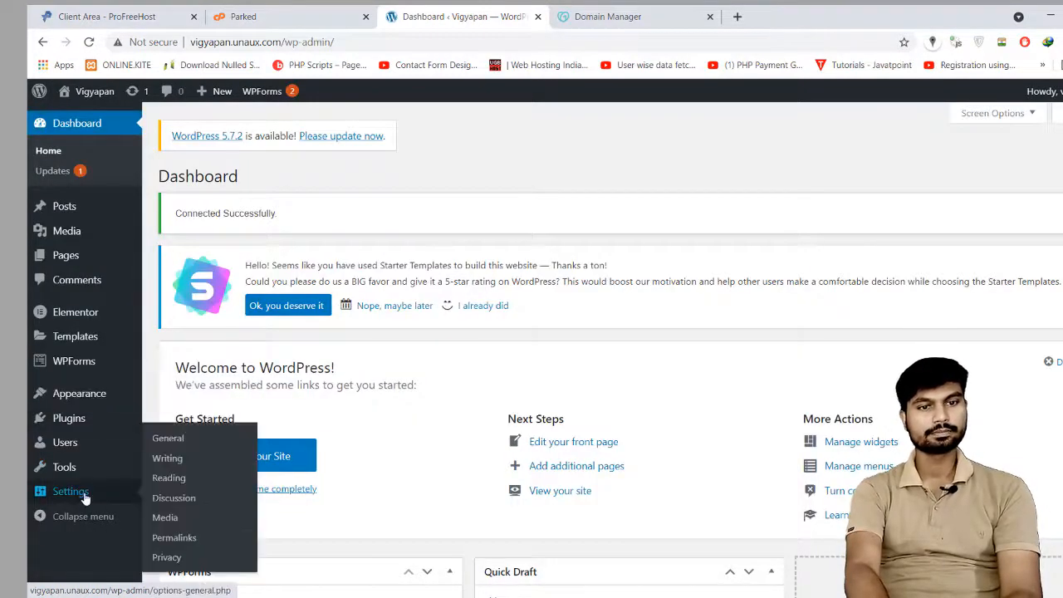
pyautogui.click(167, 446)
pyautogui.moveTo(464, 412); pyautogui.dragTo(413, 412)
pyautogui.write('me')
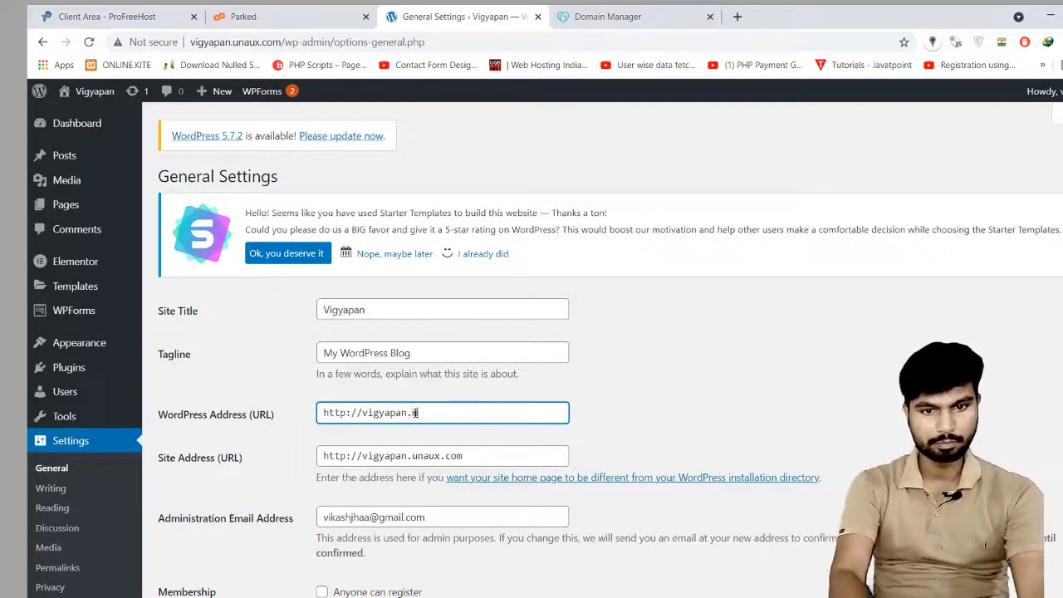
pyautogui.click(470, 456)
pyautogui.moveTo(471, 455); pyautogui.dragTo(413, 456)
pyautogui.write('me')
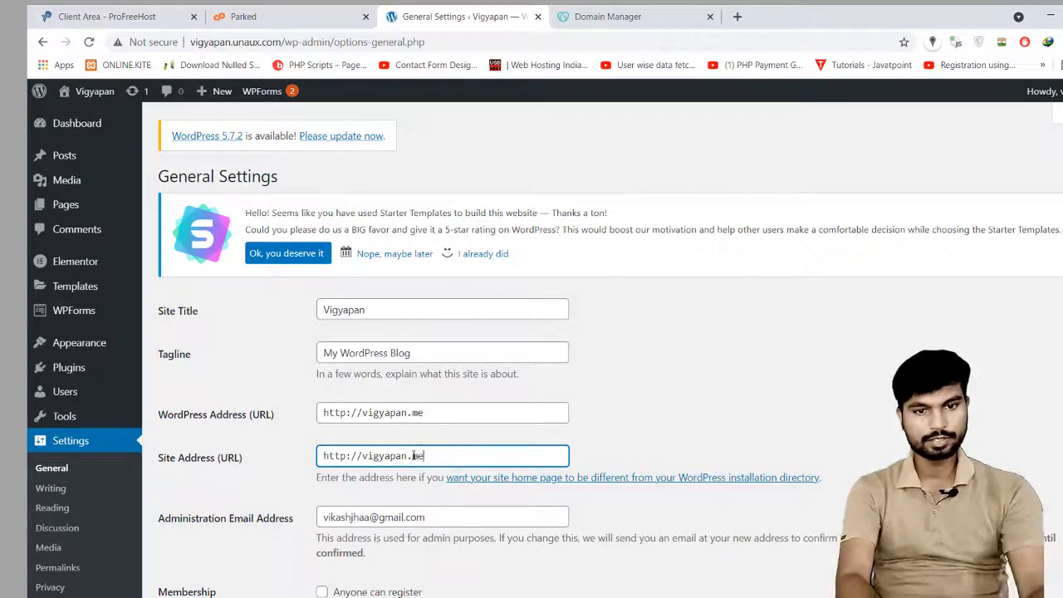
pyautogui.scroll(-9, 581, 349)
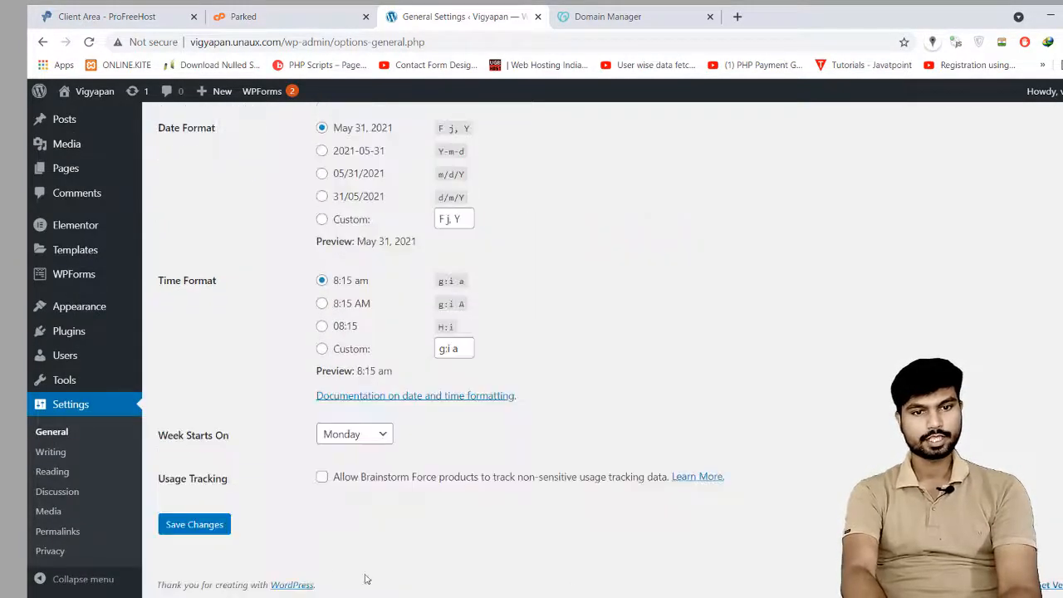
pyautogui.click(214, 525)
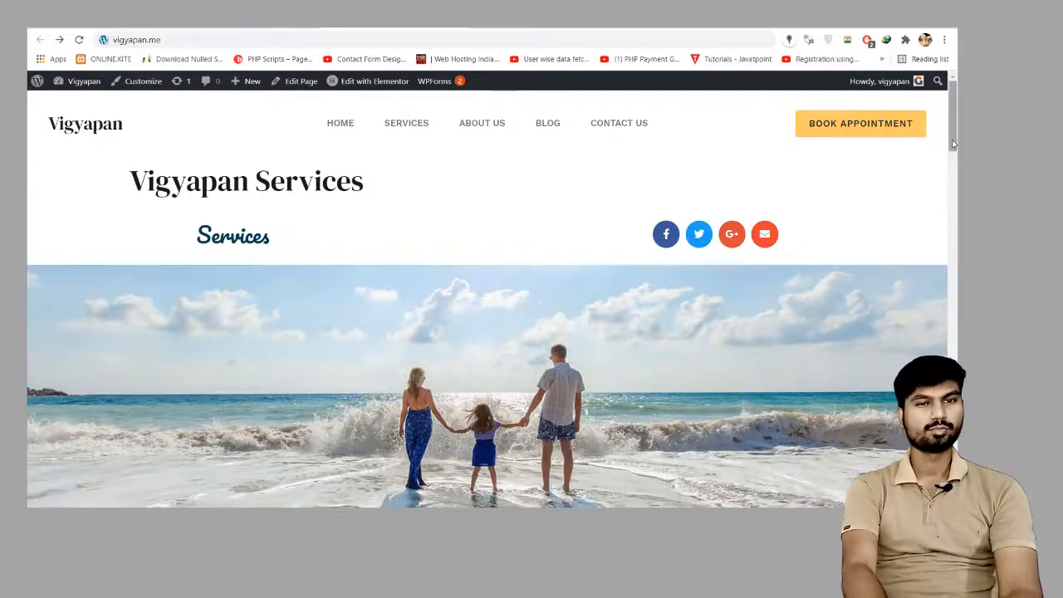
pyautogui.moveTo(954, 144); pyautogui.dragTo(954, 449)
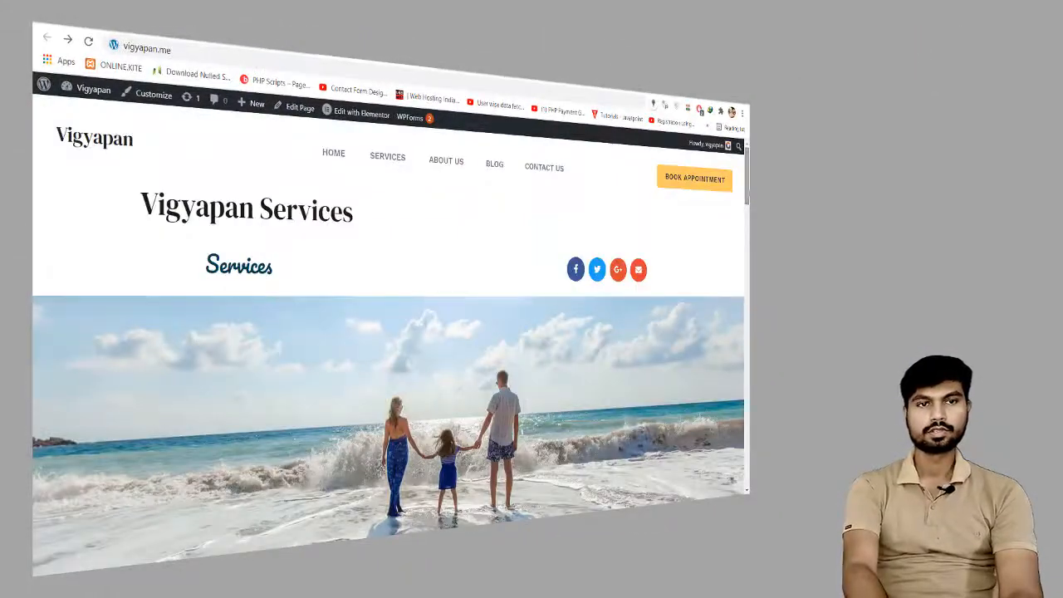